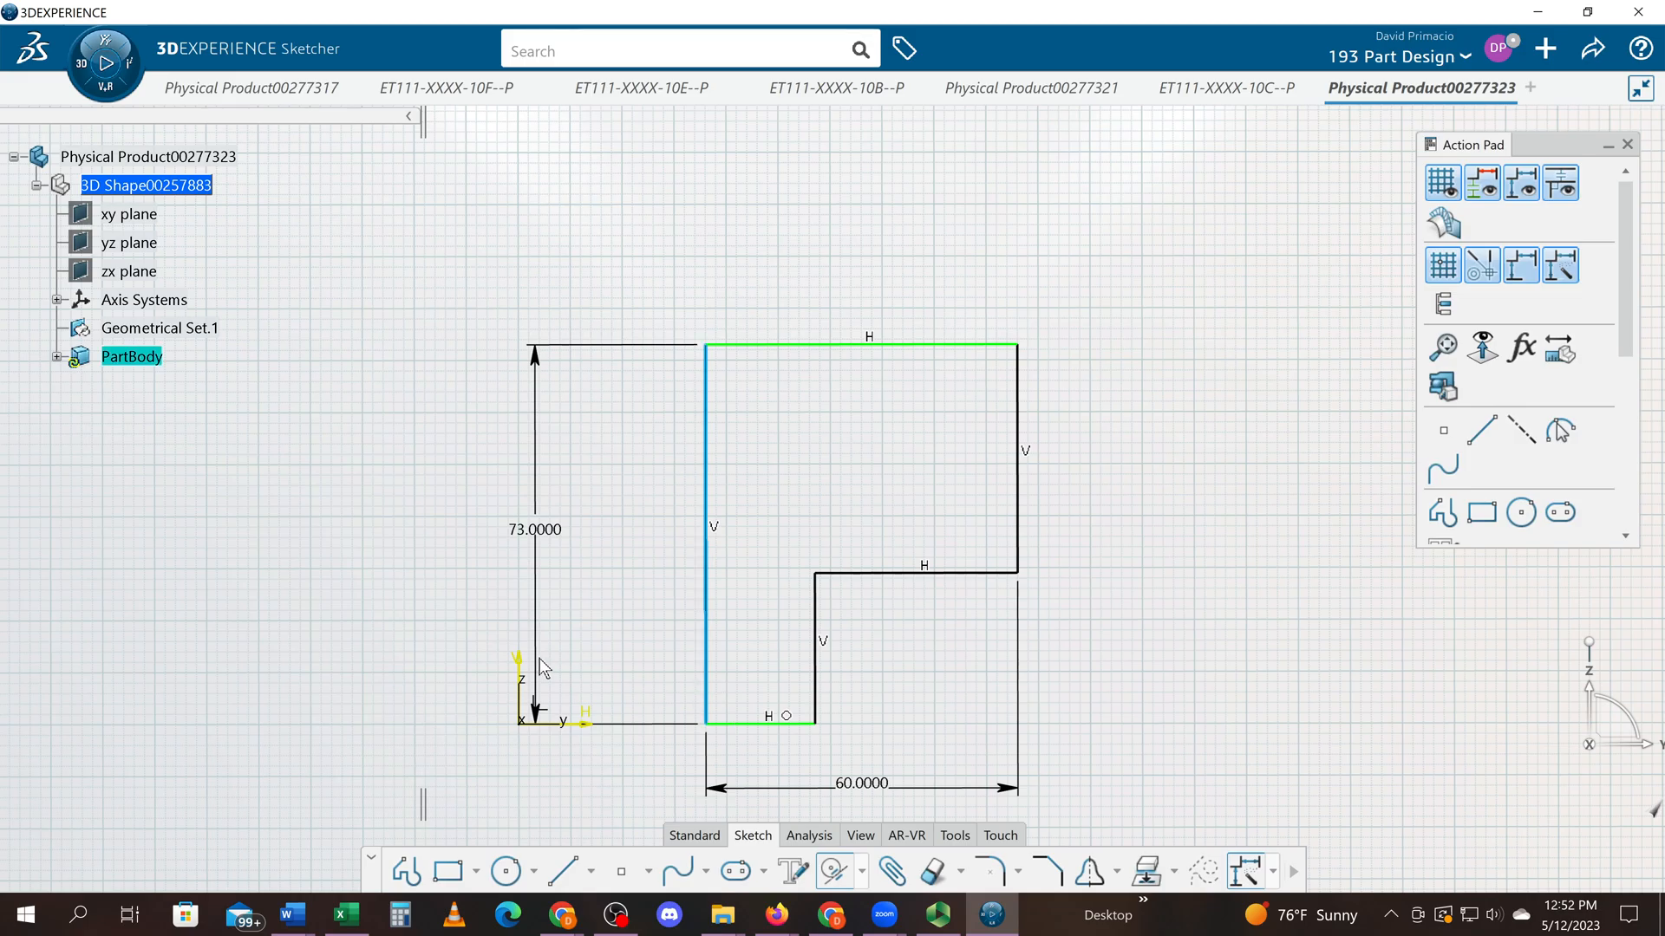
Align the profile's left edge with the vertical axis and dimension the bottom edge at 22 mm
click(519, 663)
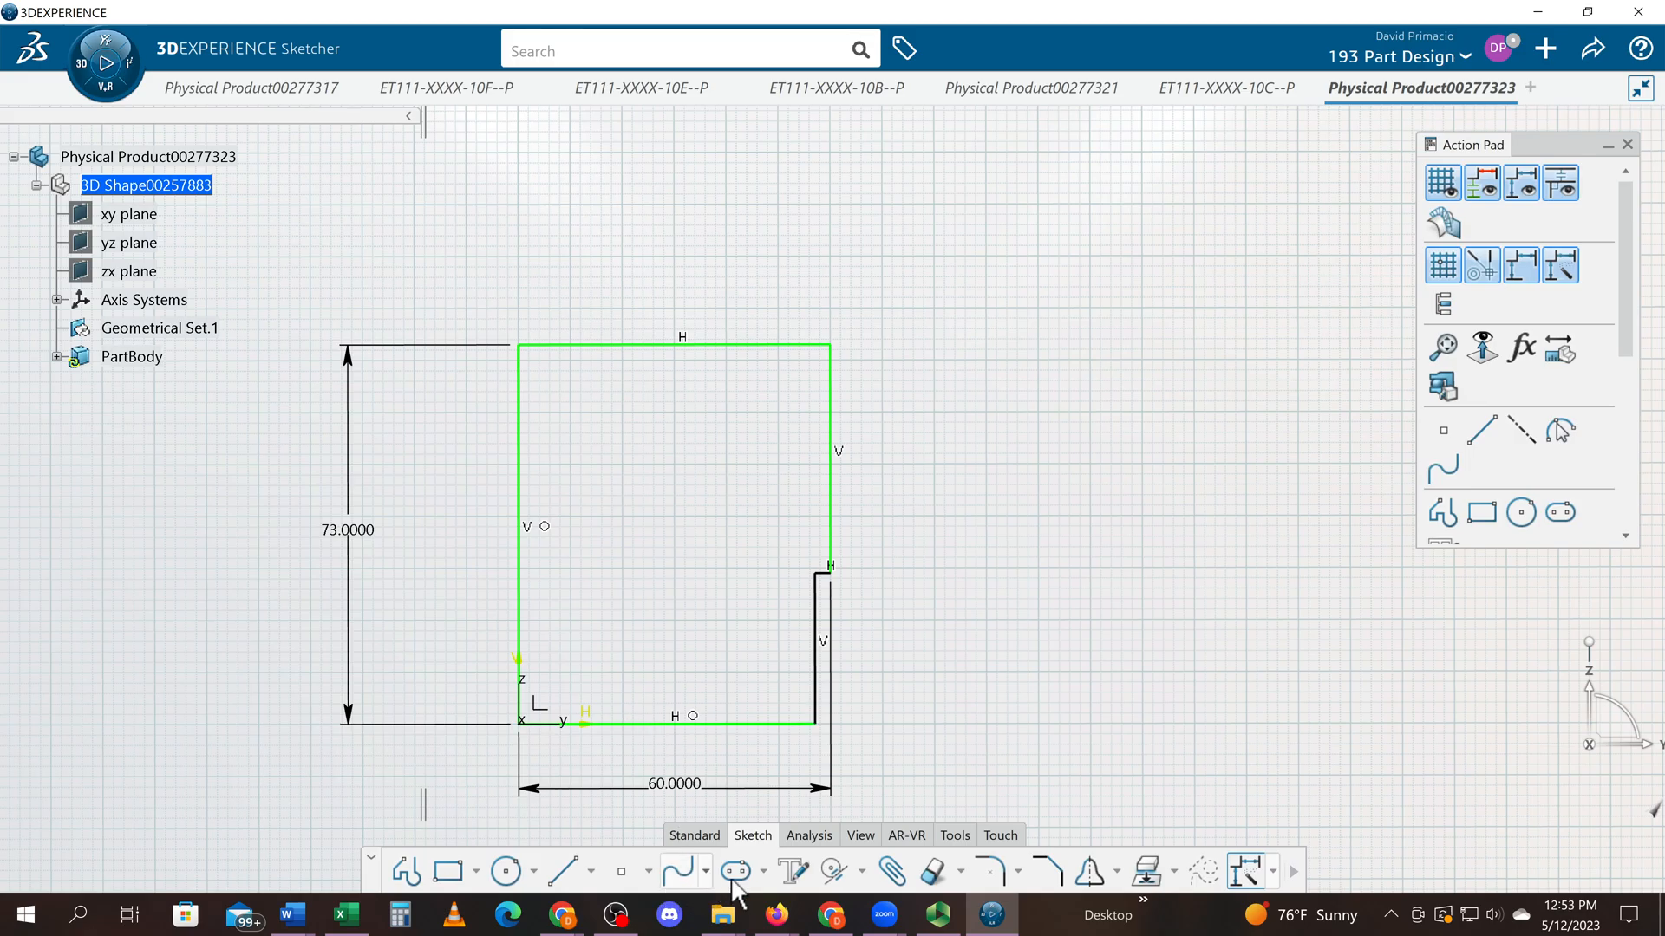
click(861, 872)
click(876, 664)
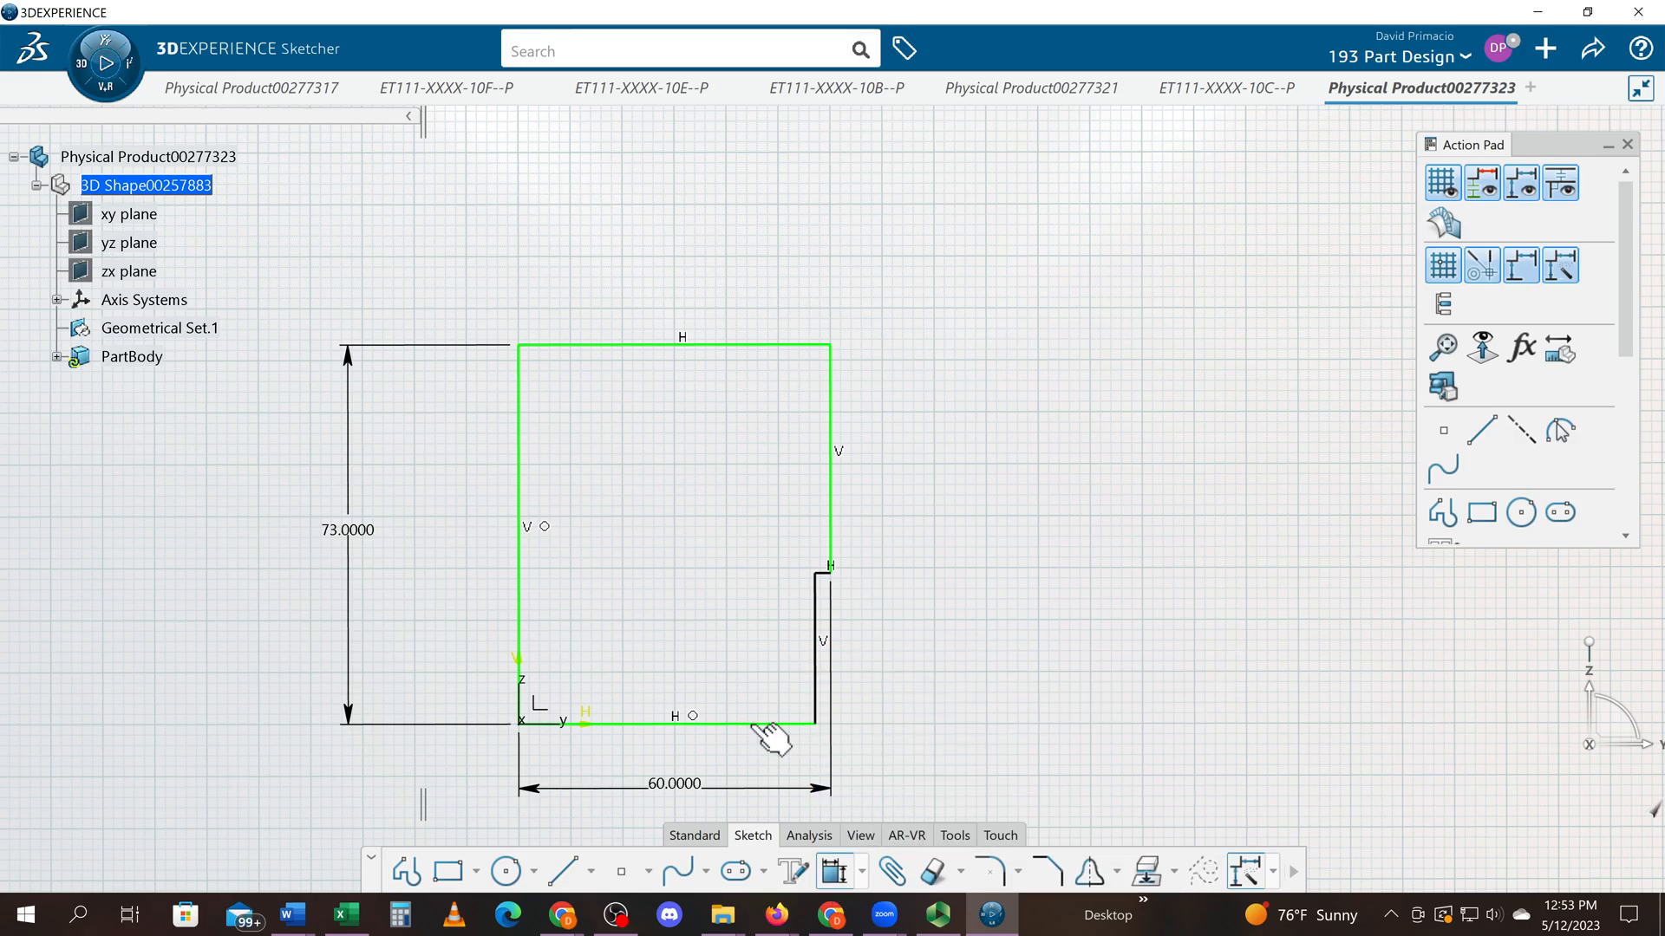
click(751, 726)
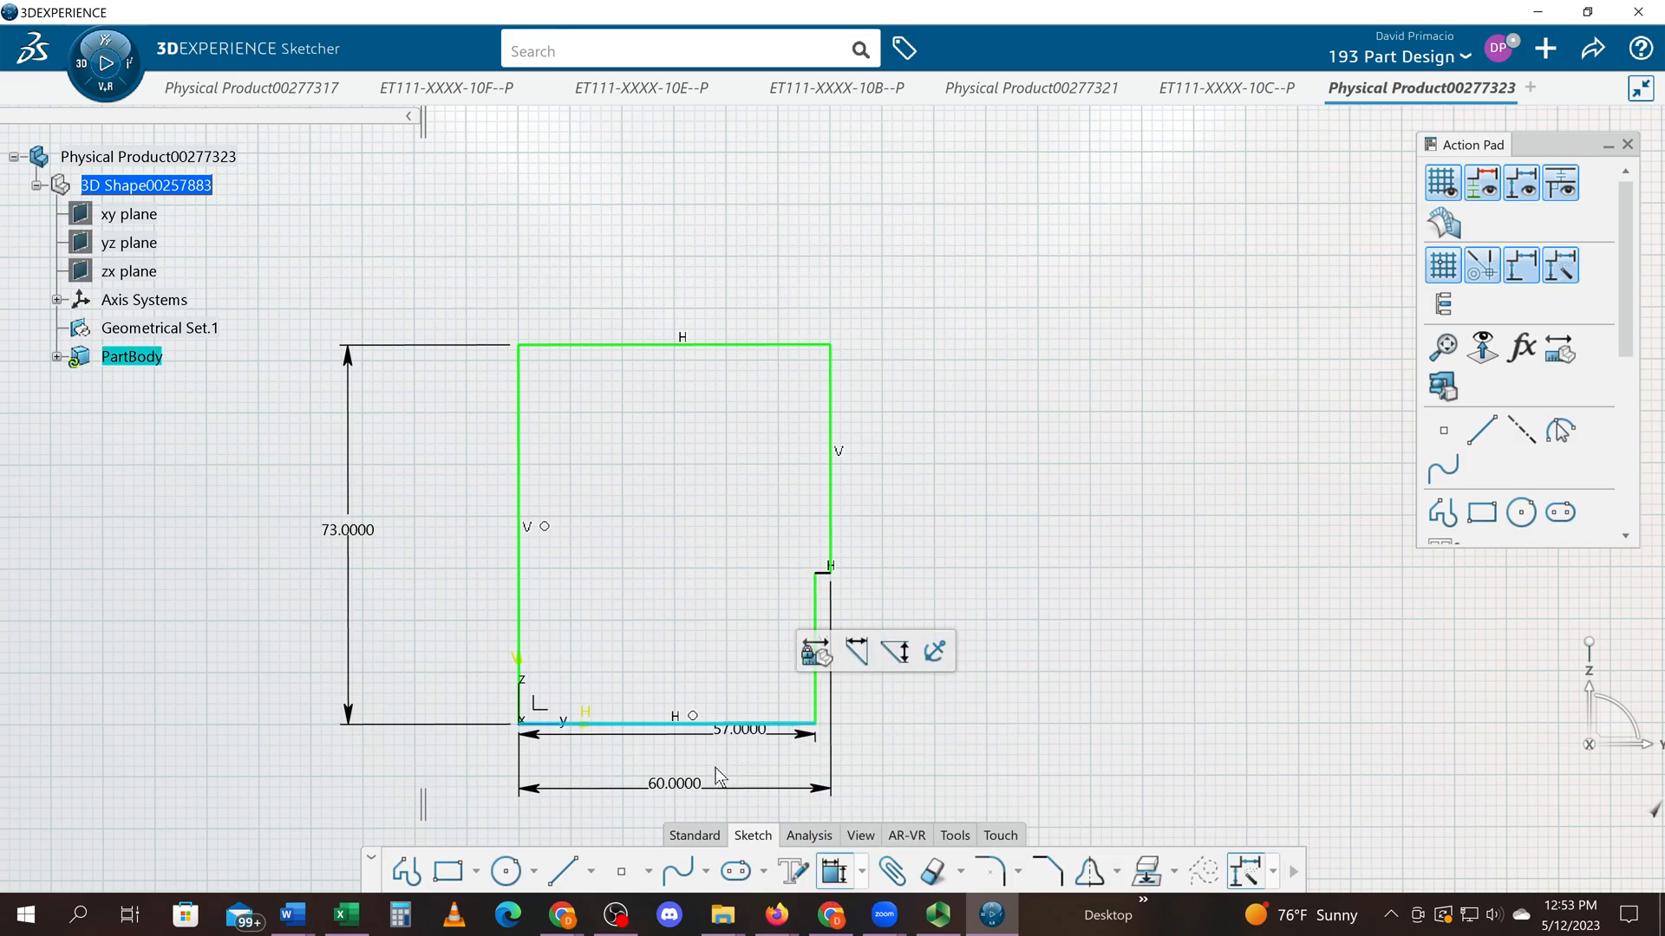
click(657, 763)
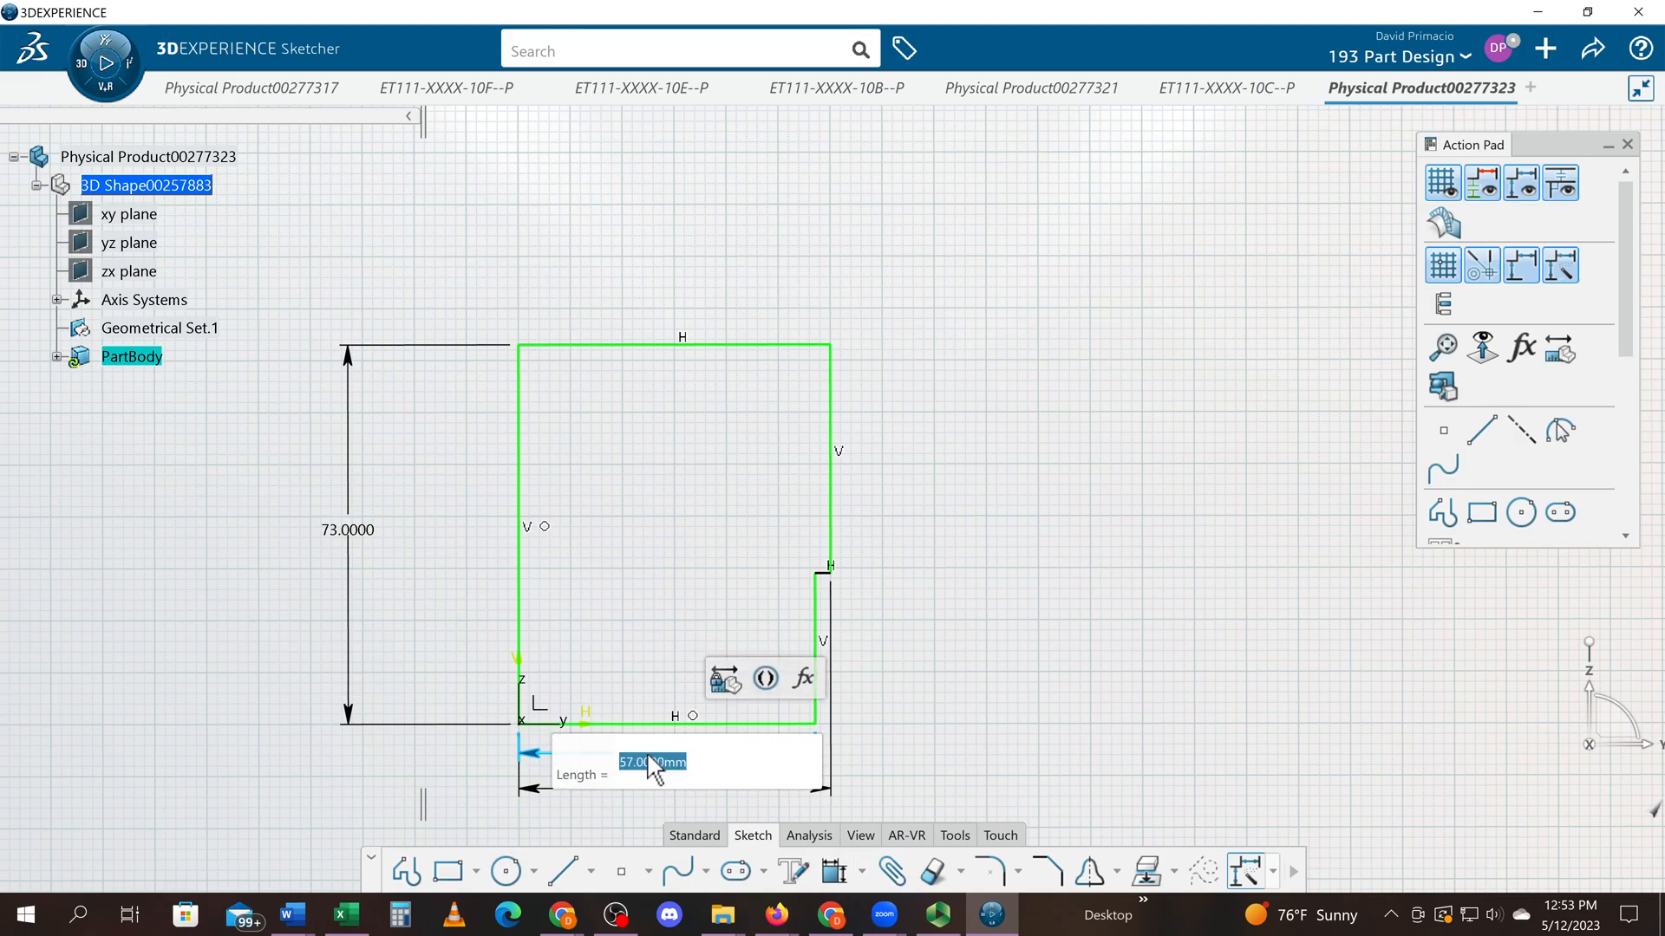
text(22)
key(Return)
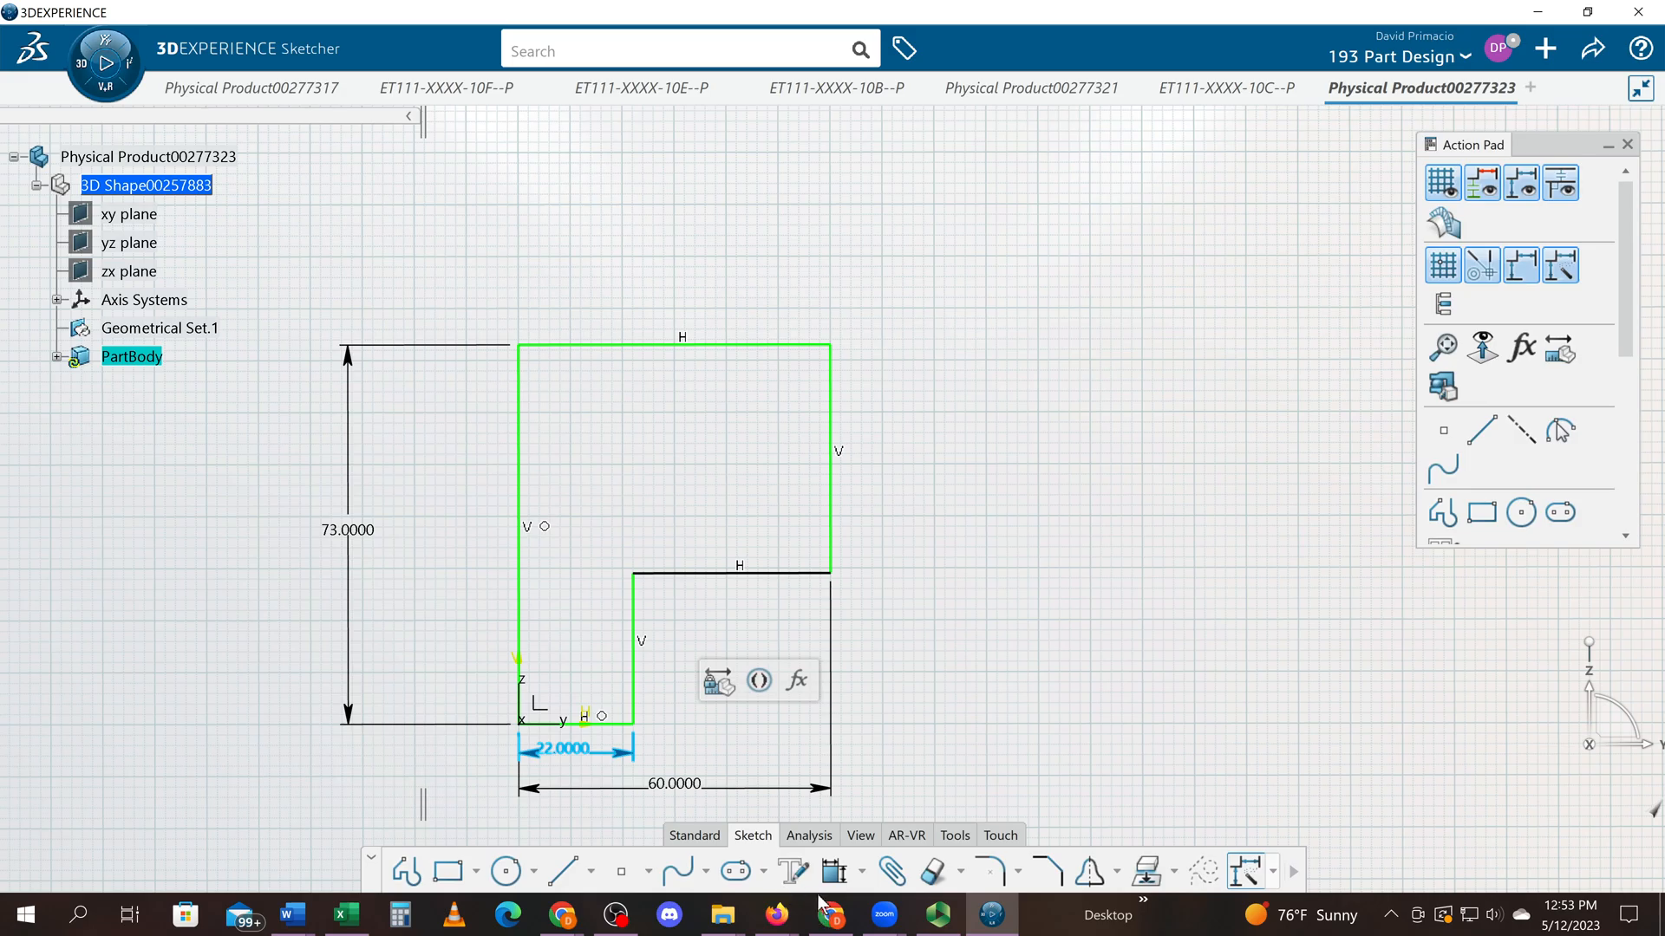
Dimension the vertical offset between the profile's bottom edge and the notch's horizontal edge at 29 mm
click(838, 874)
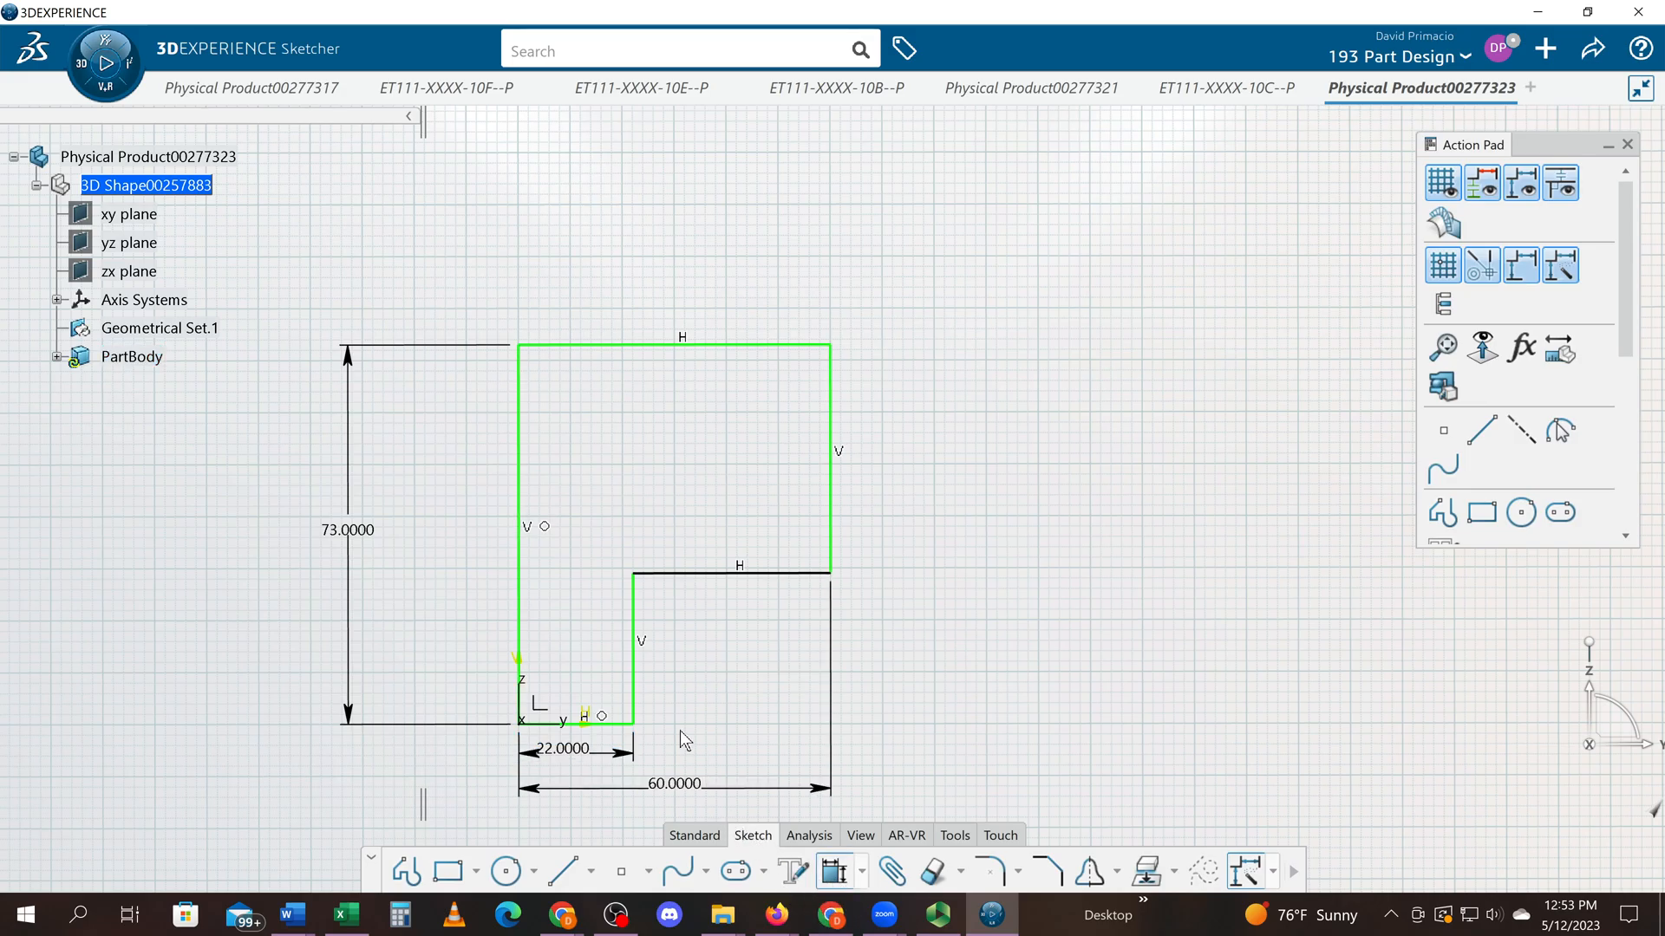
click(613, 725)
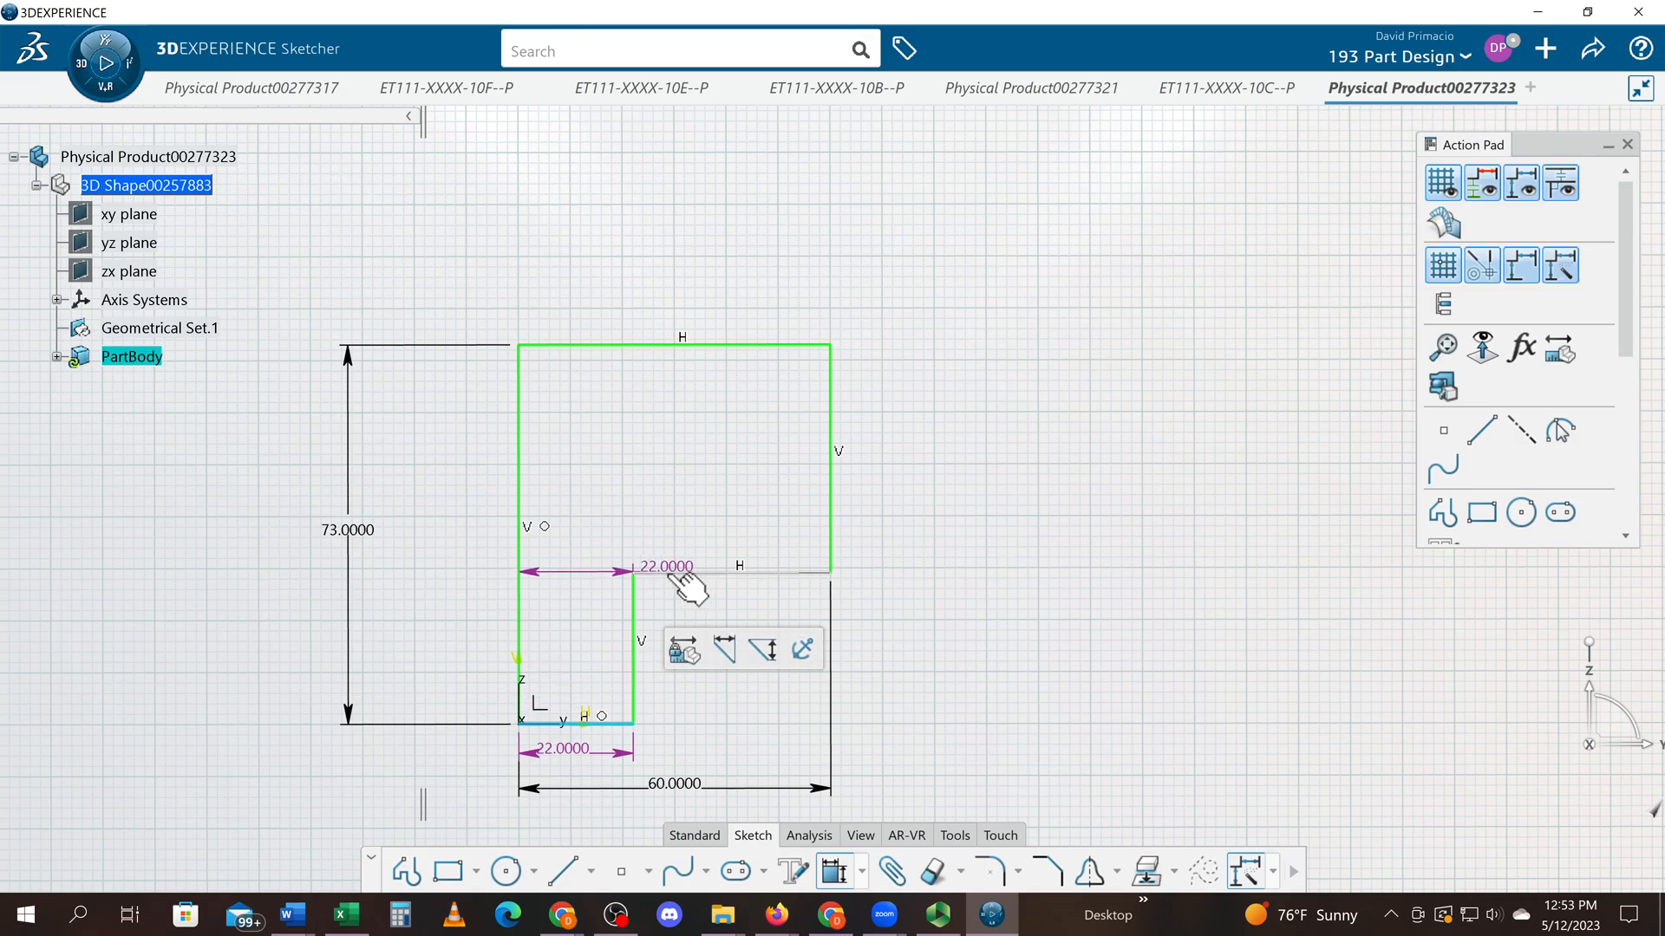
click(678, 573)
click(907, 665)
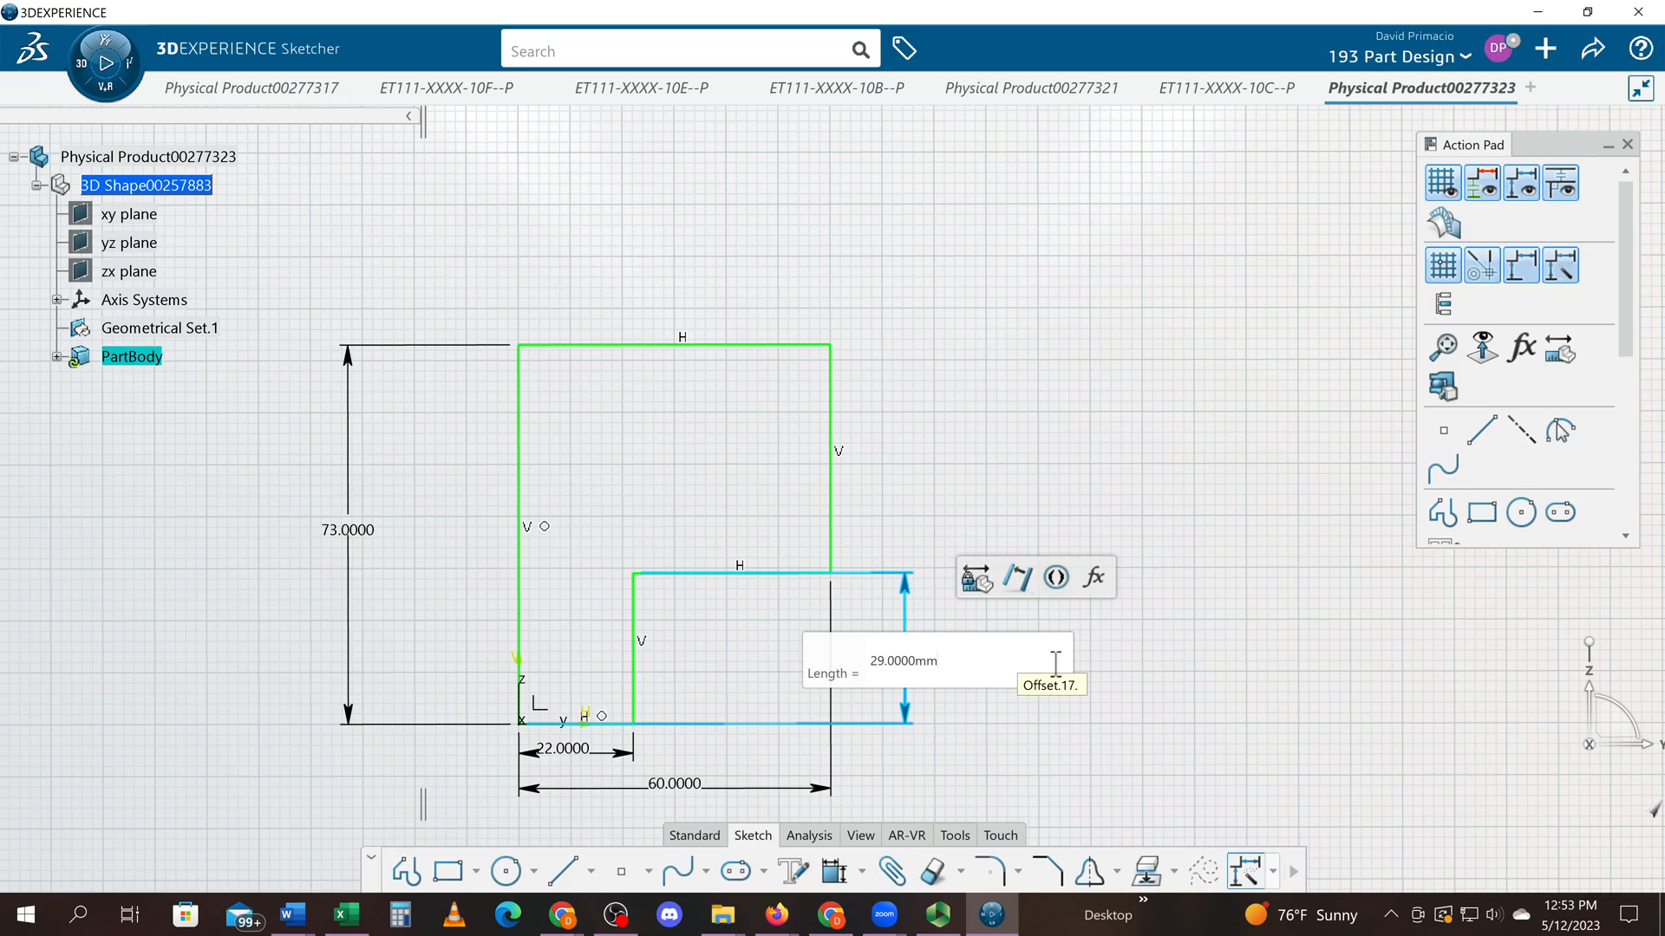
key(Return)
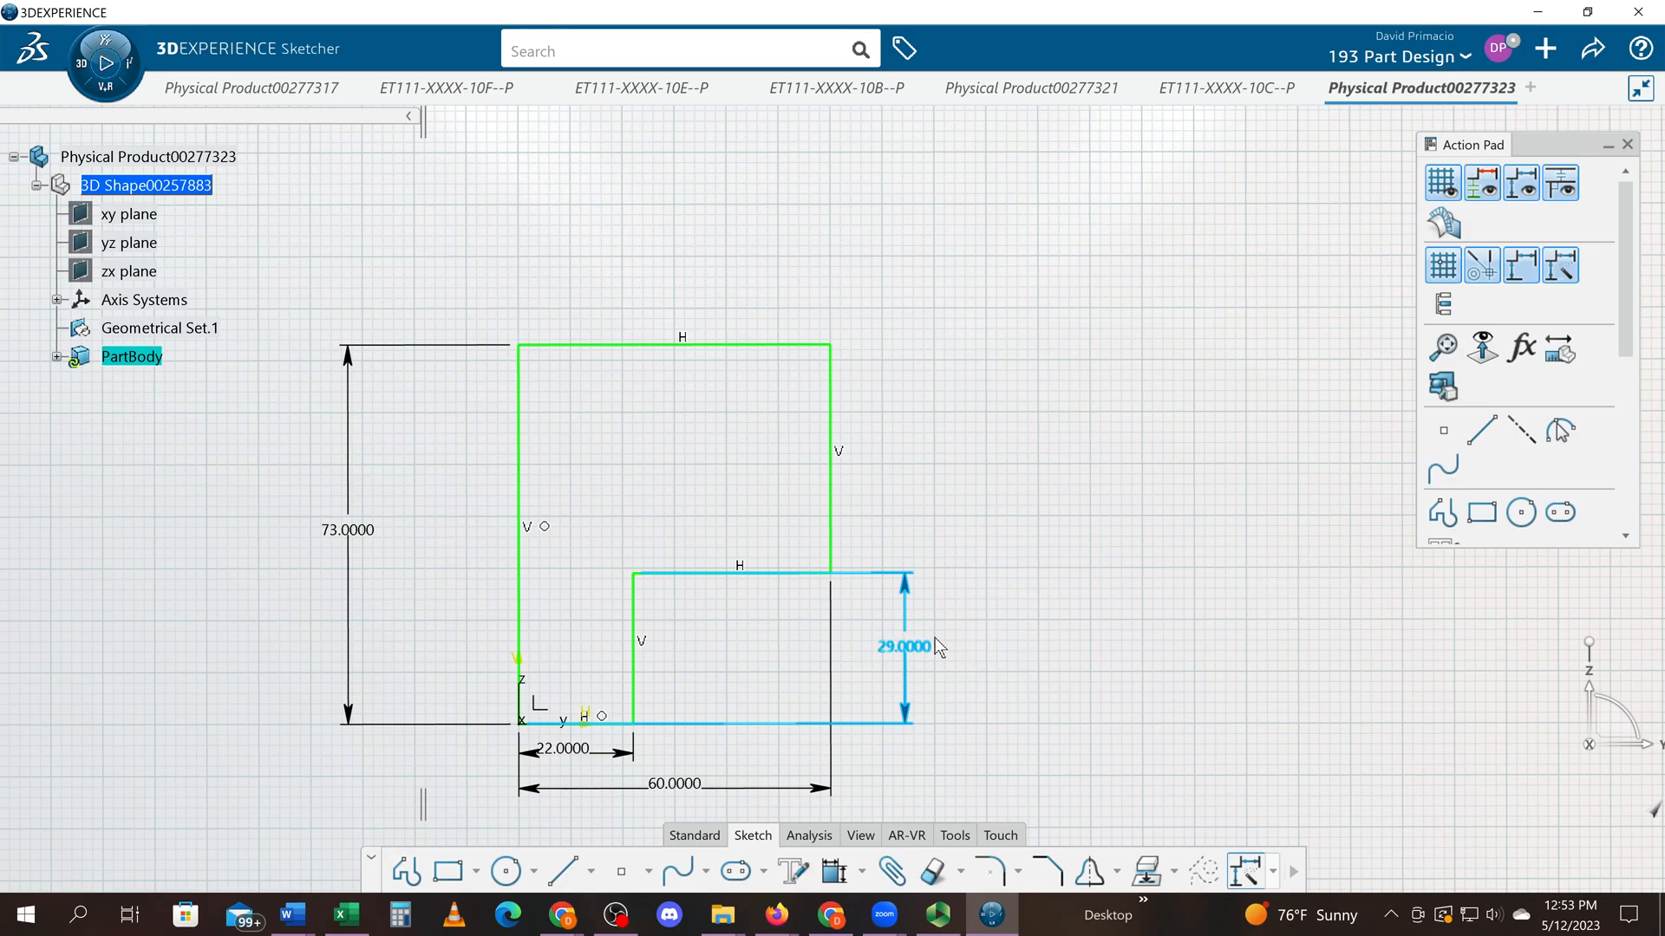
double_click(906, 646)
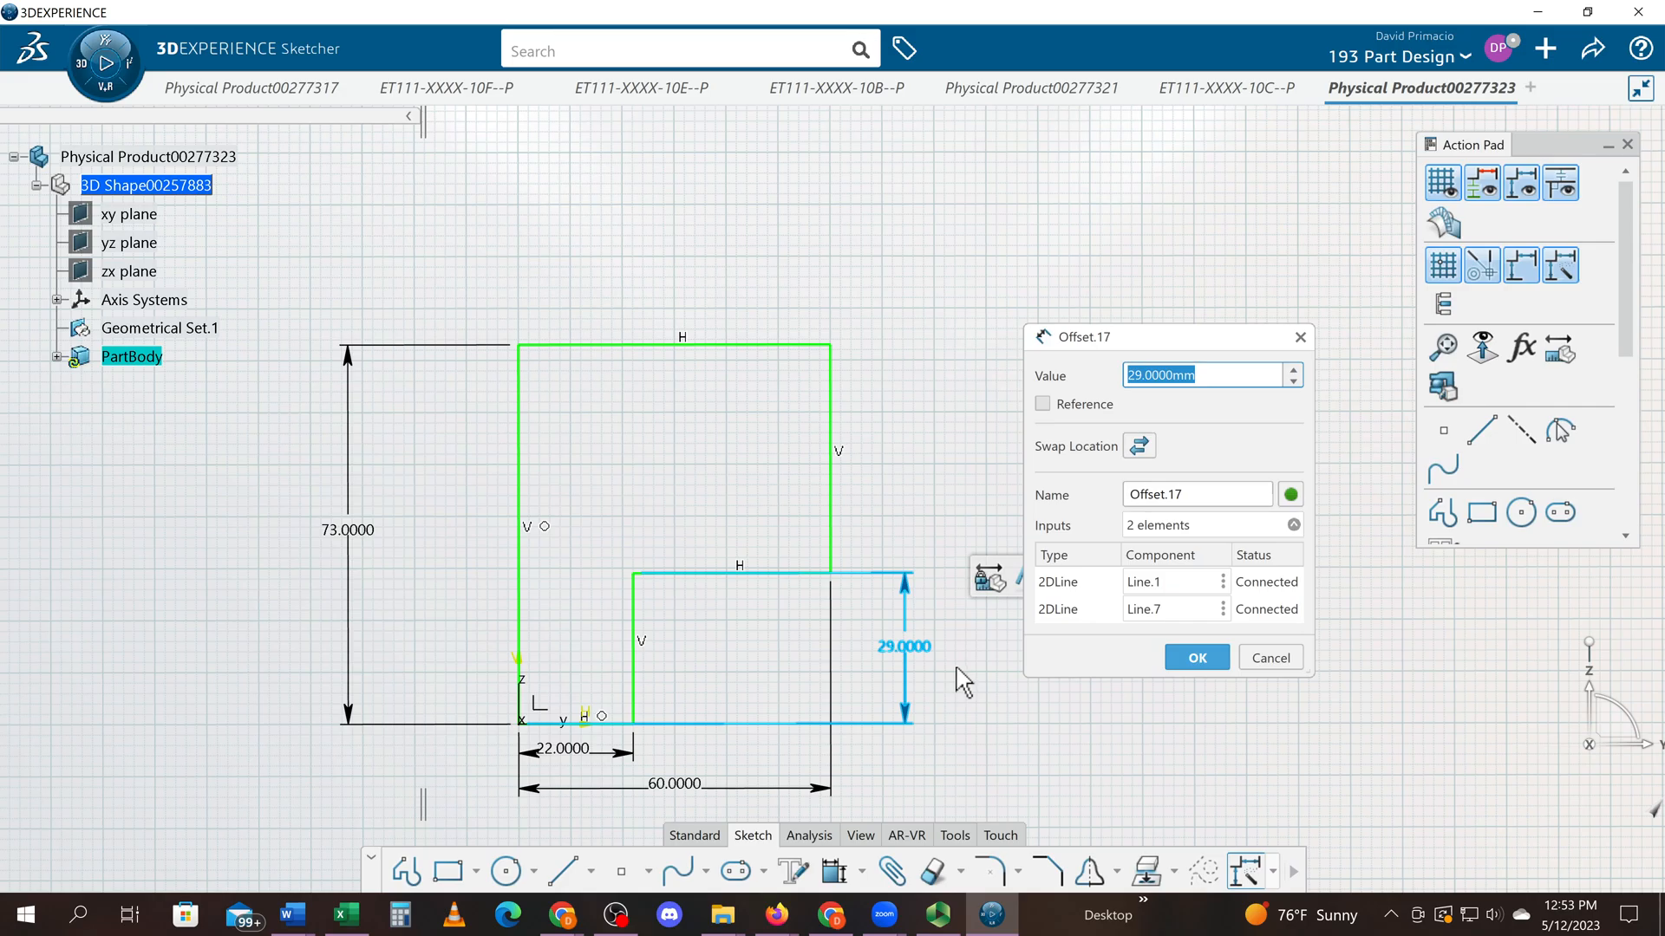
text(51)
key(Return)
click(960, 718)
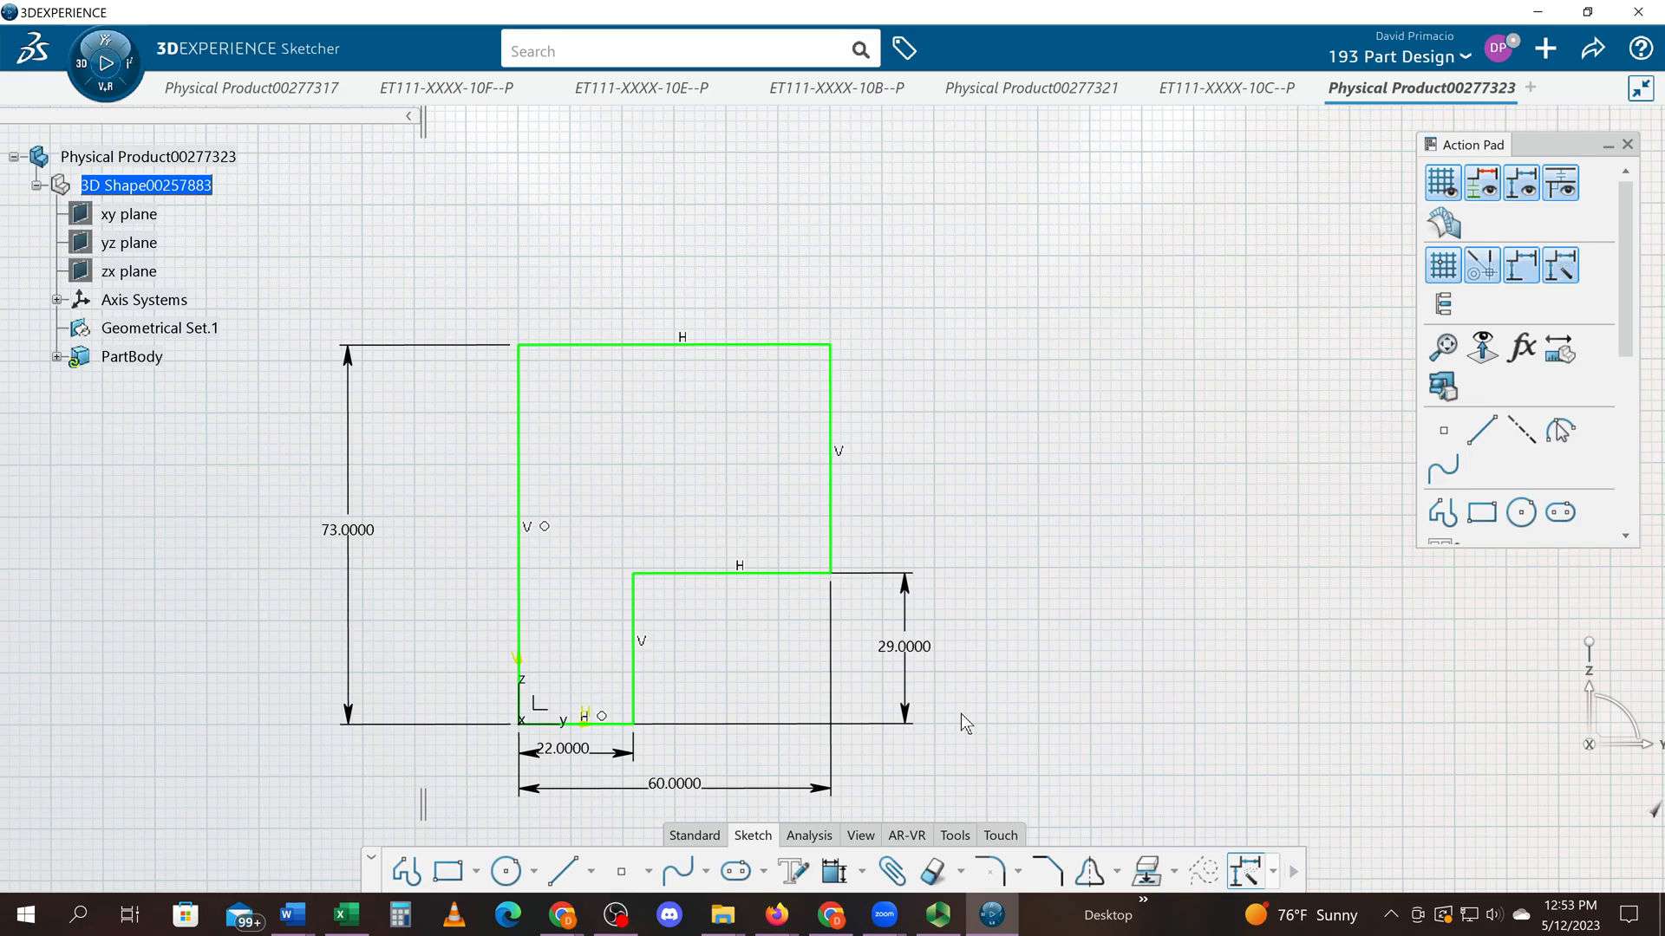
Check the profile dimensions in the reference PDF drawing, then exit the sketch back to Part Design
key(alt+Tab)
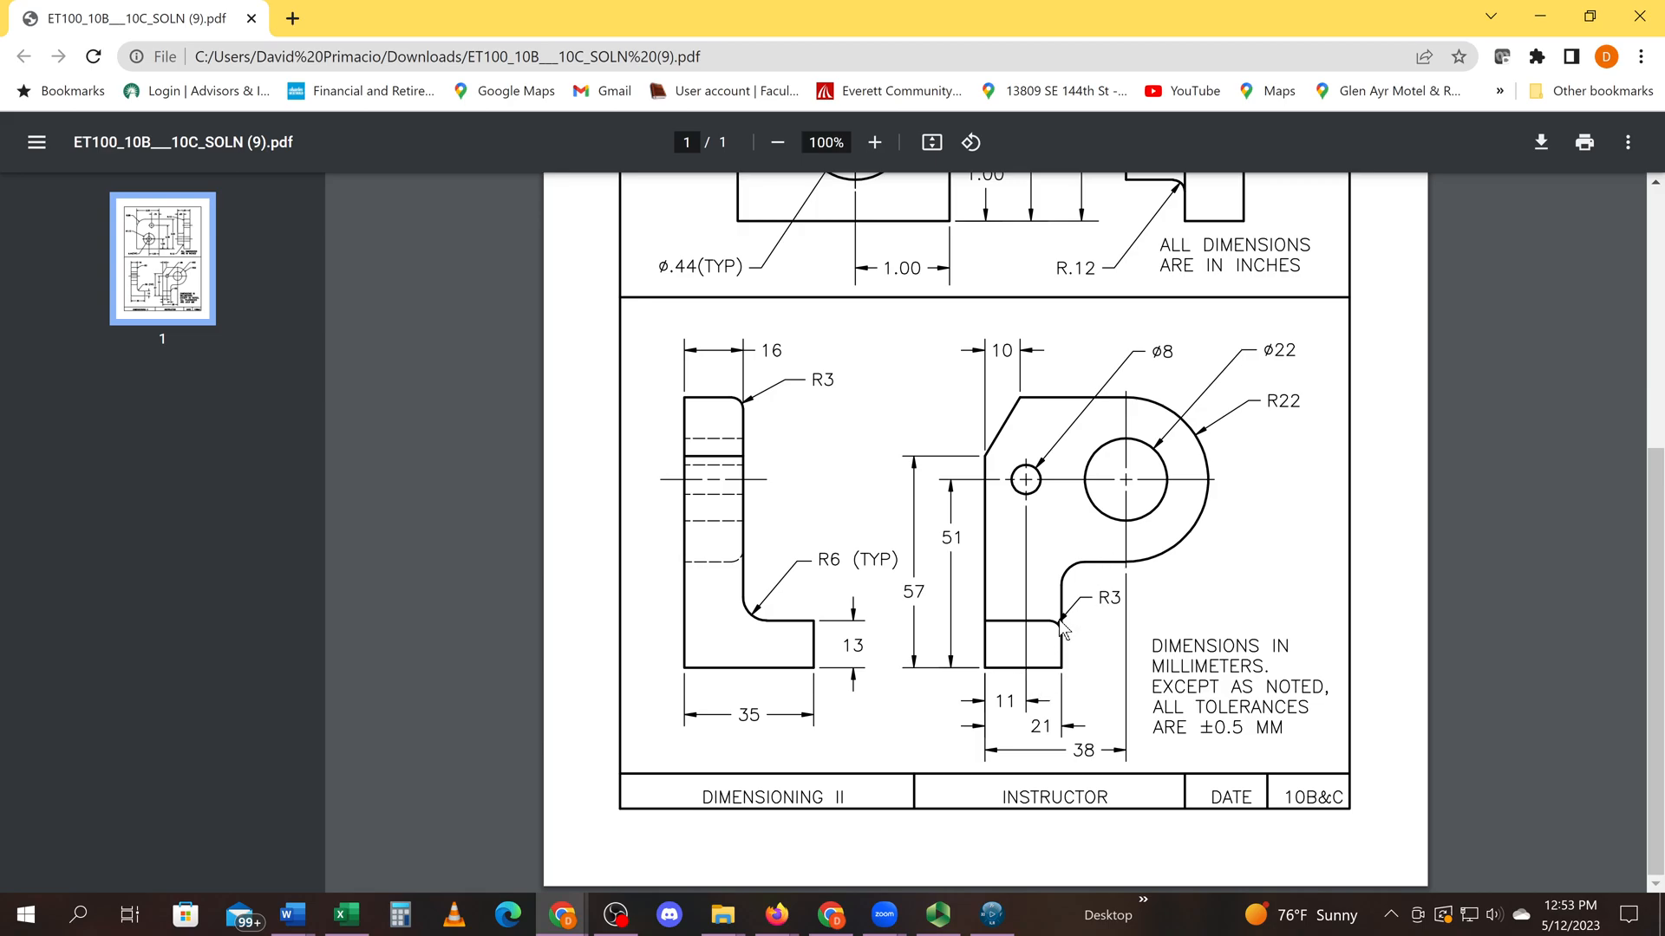
key(alt+Tab)
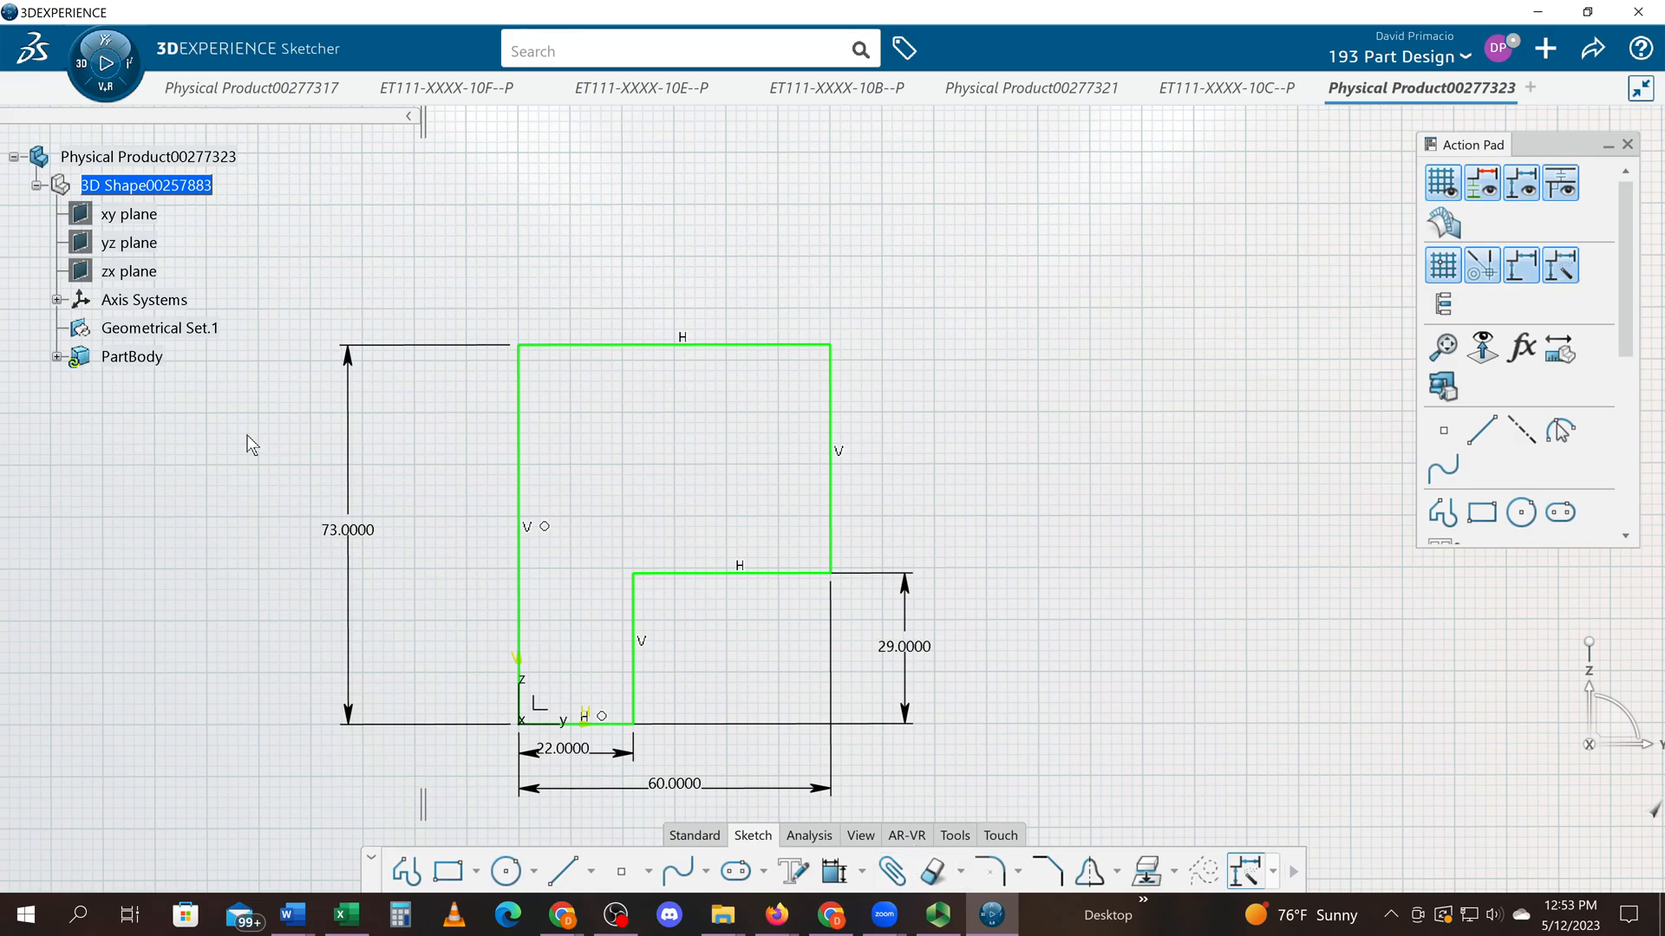
click(56, 357)
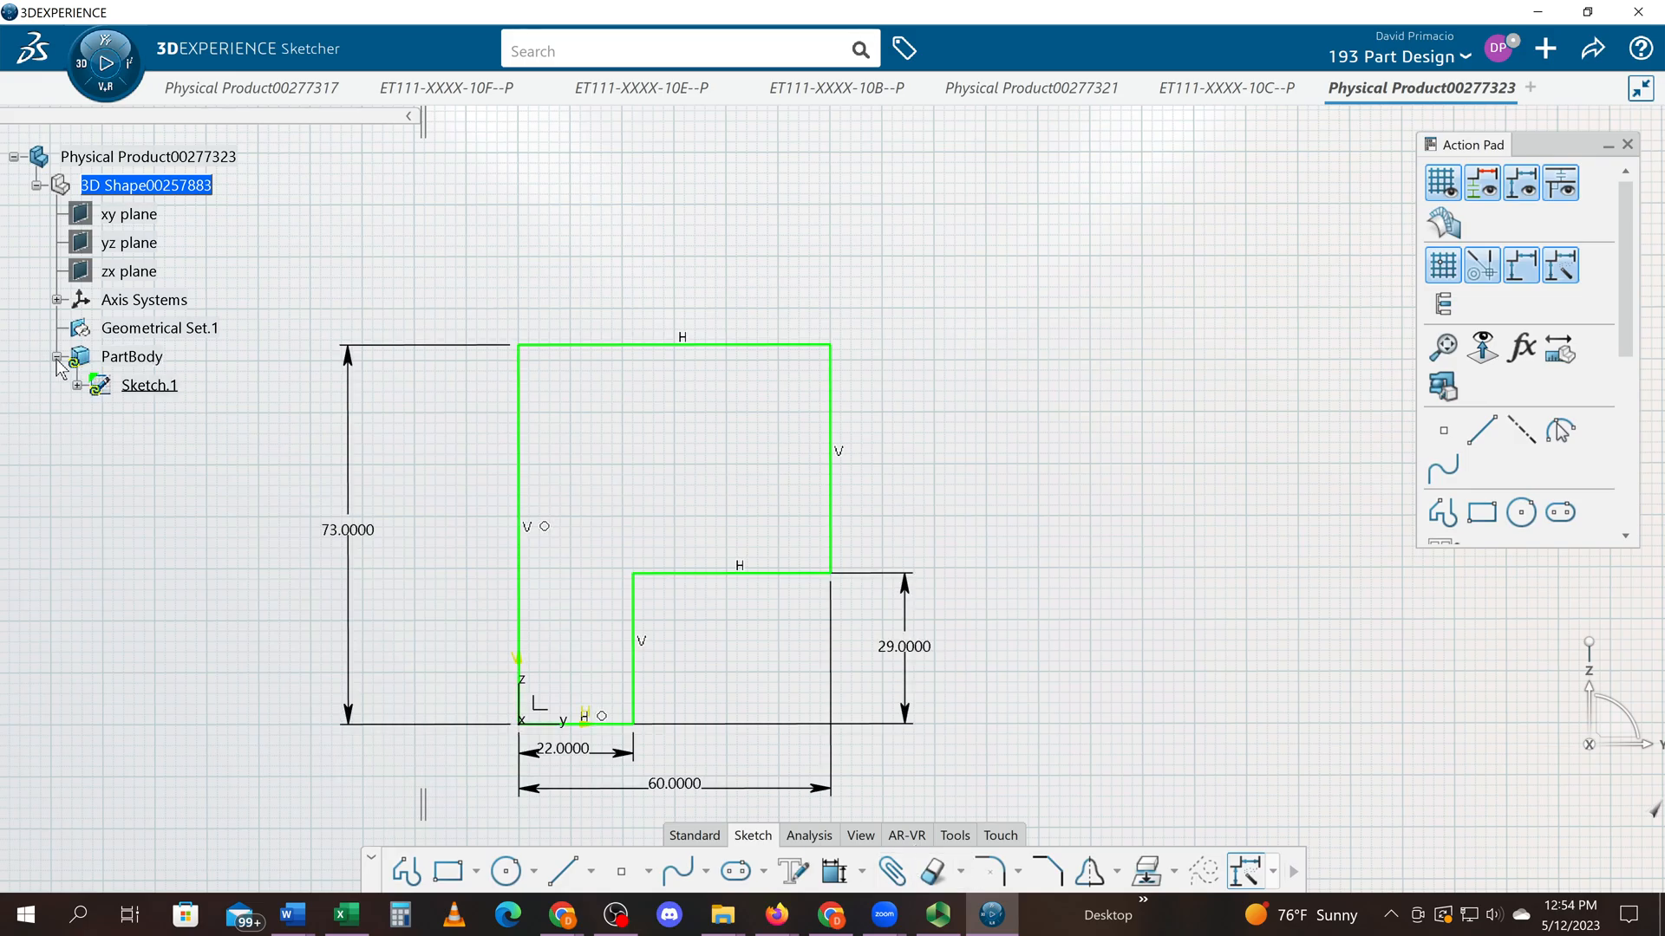
double_click(158, 357)
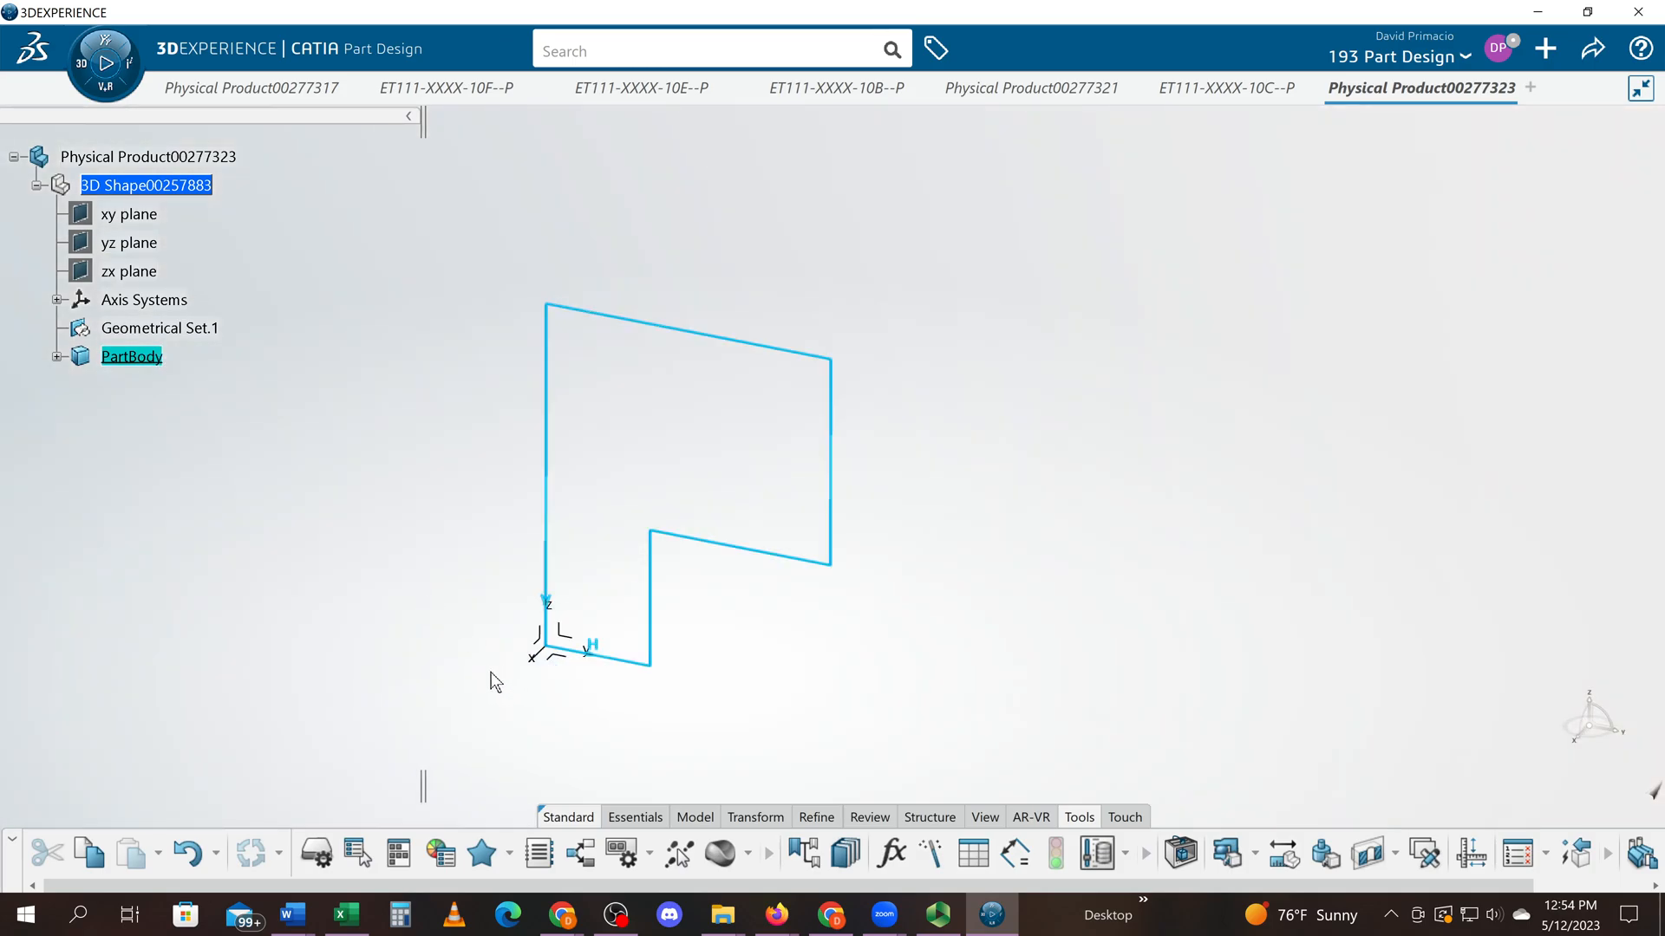
Pad the P-shaped profile with a length of 35 mm, checking the overall depth in the reference PDF drawing
mouse_move(658, 691)
middle_down()
mouse_move(737, 695)
mouse_move(714, 694)
middle_up()
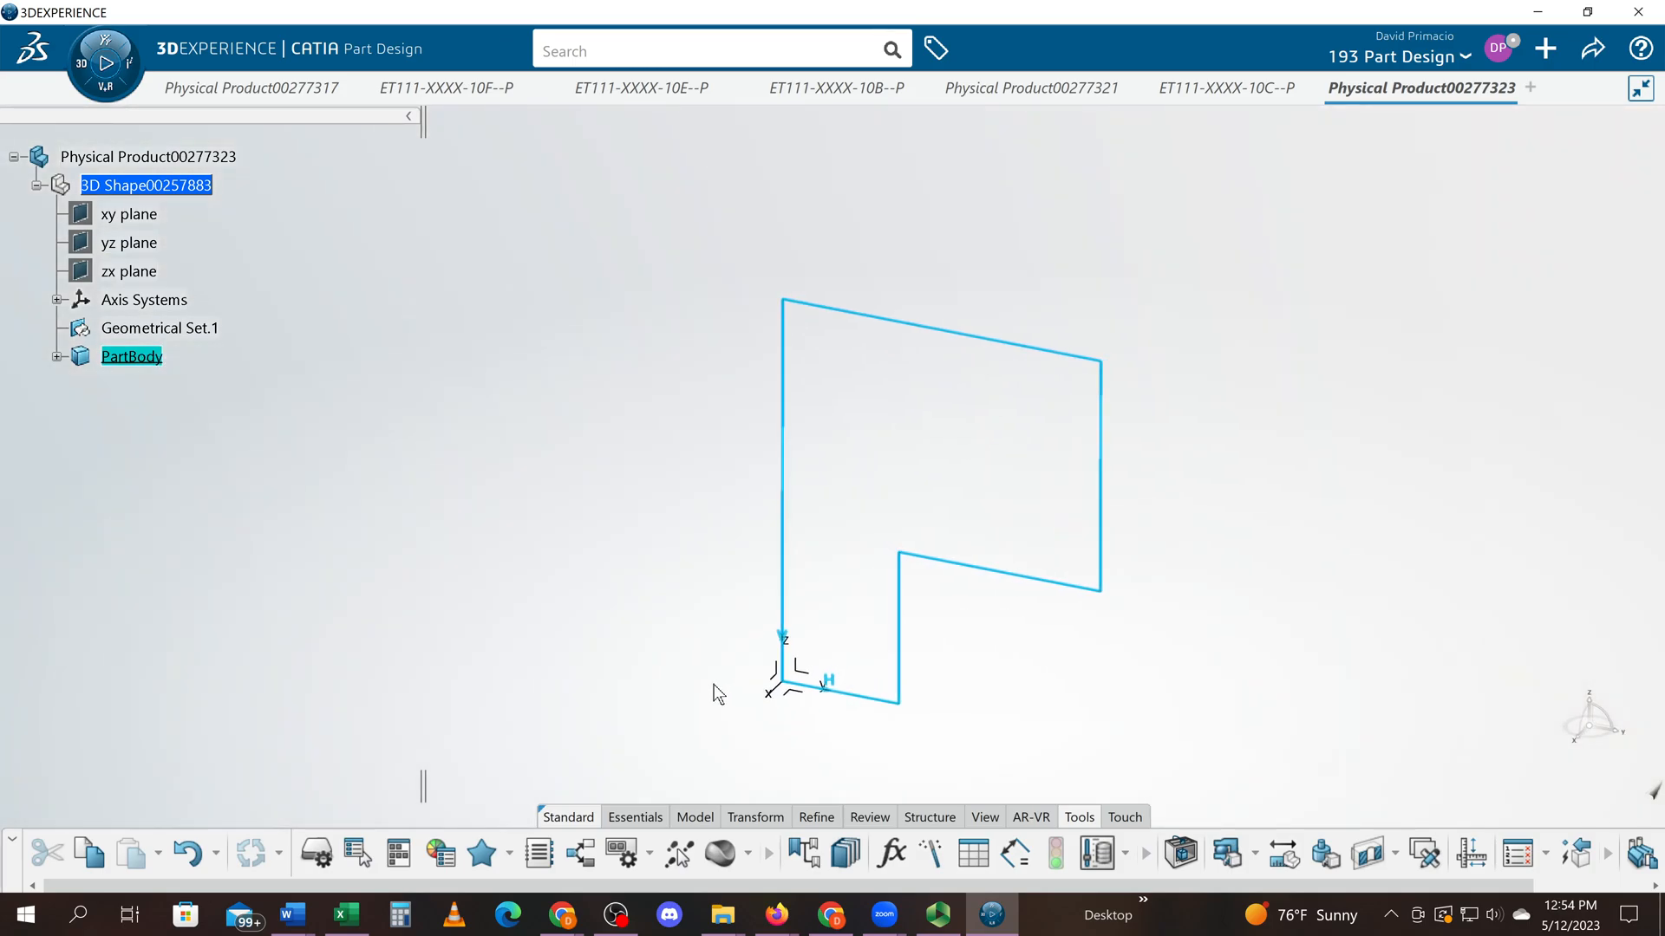
click(695, 817)
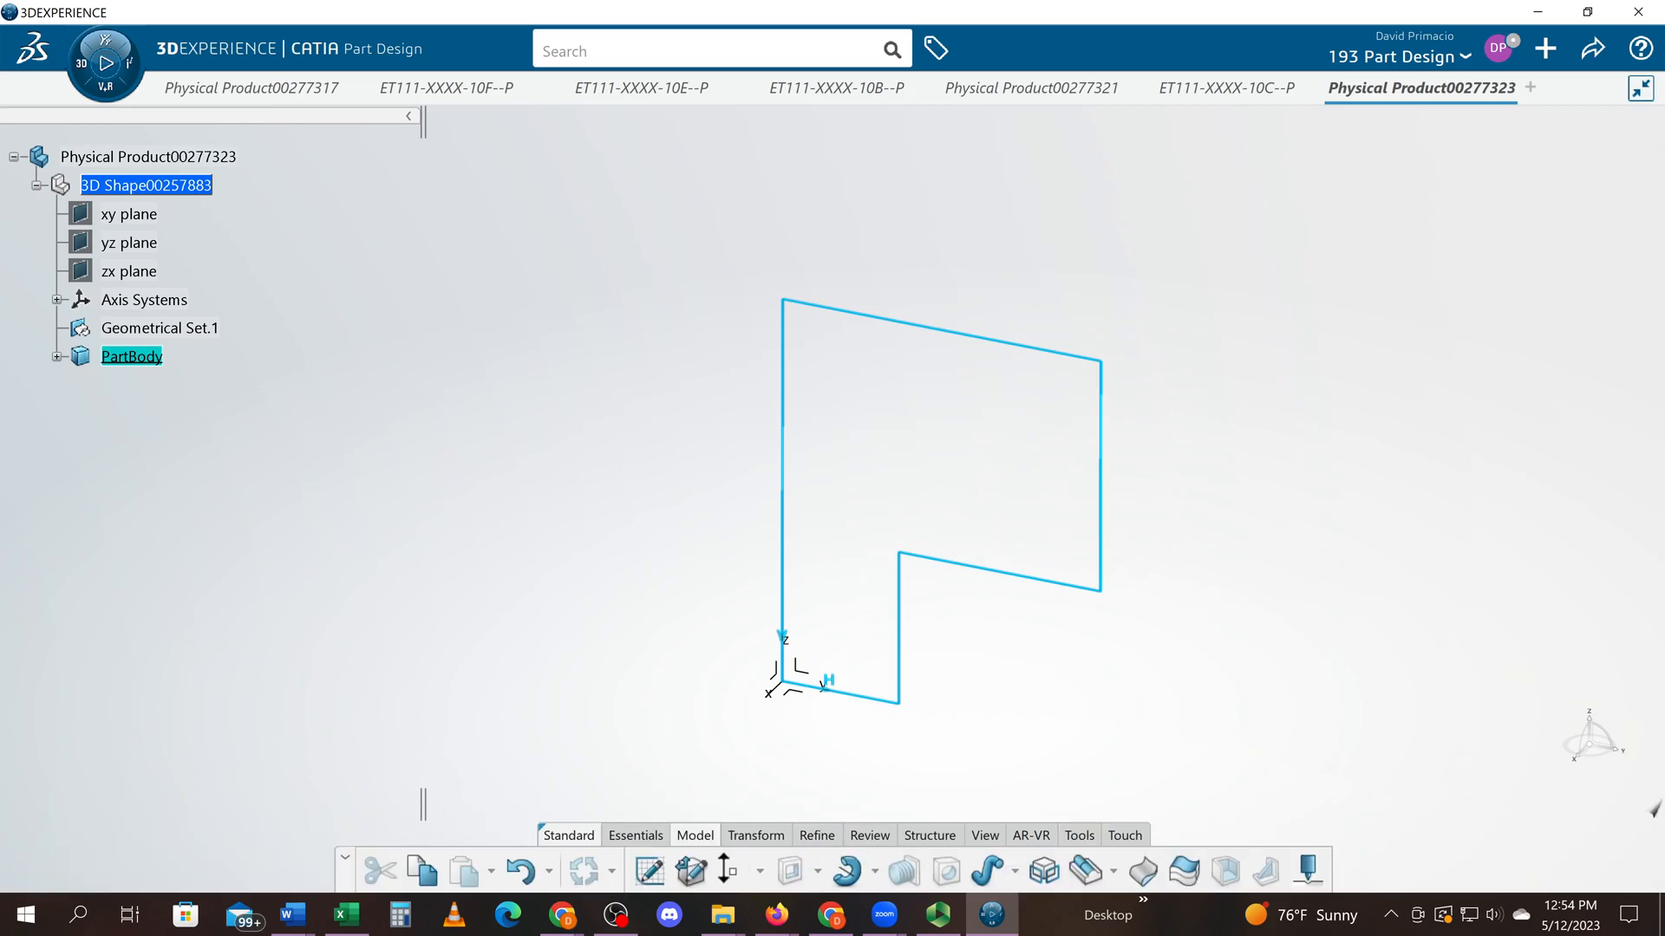
click(817, 871)
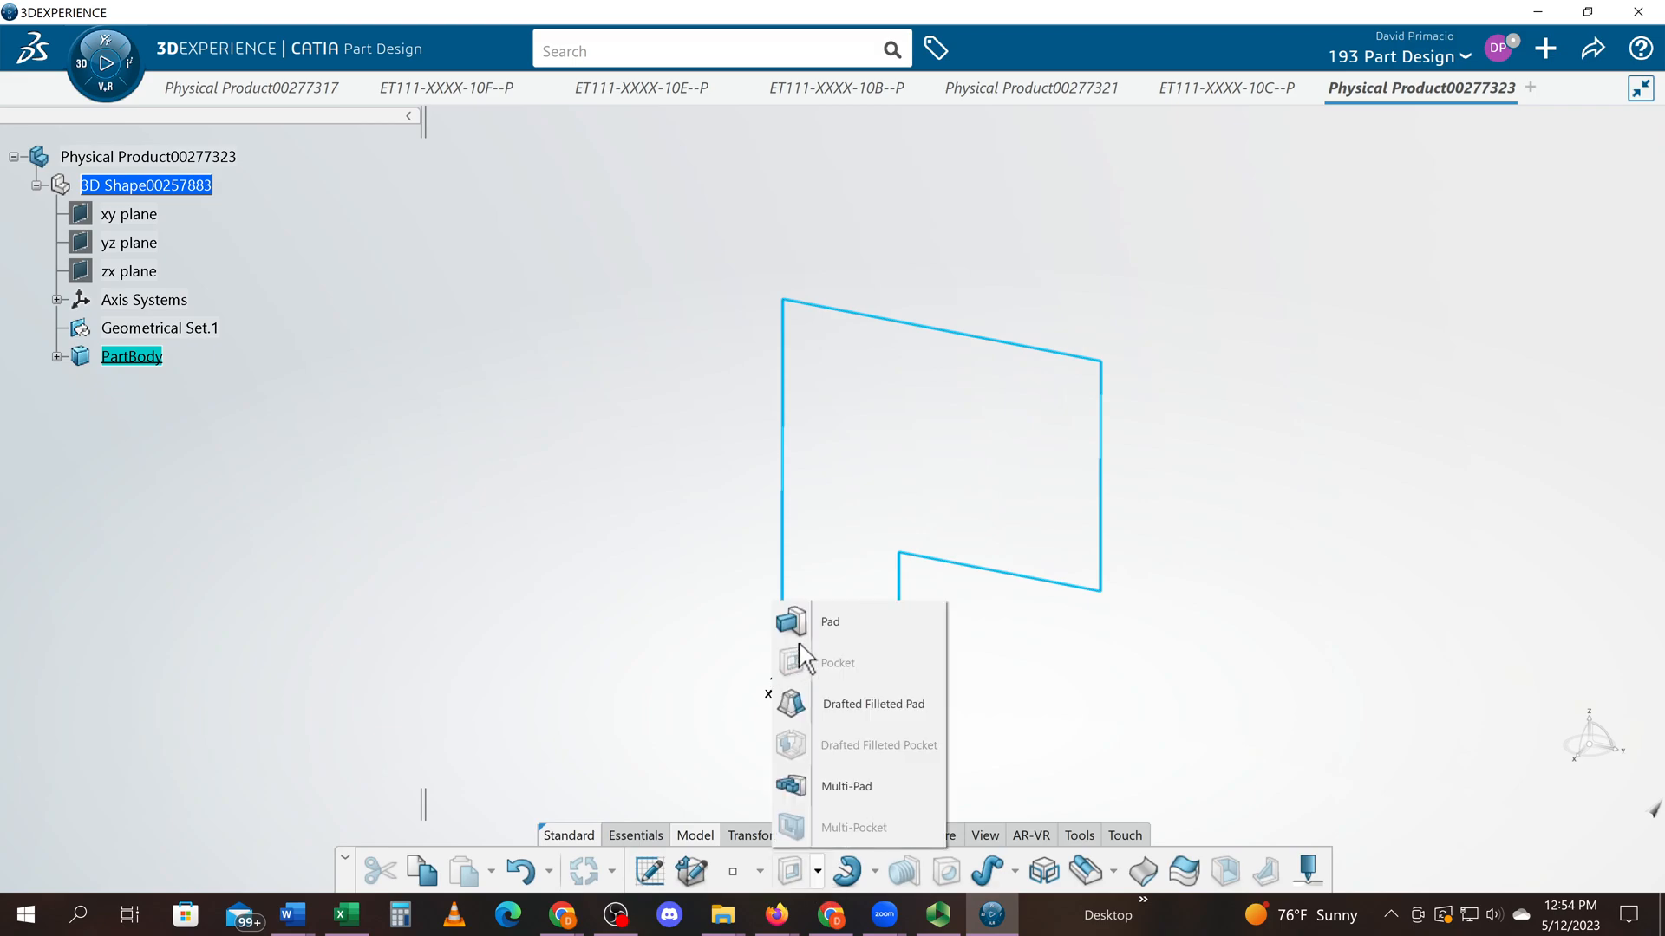
click(824, 623)
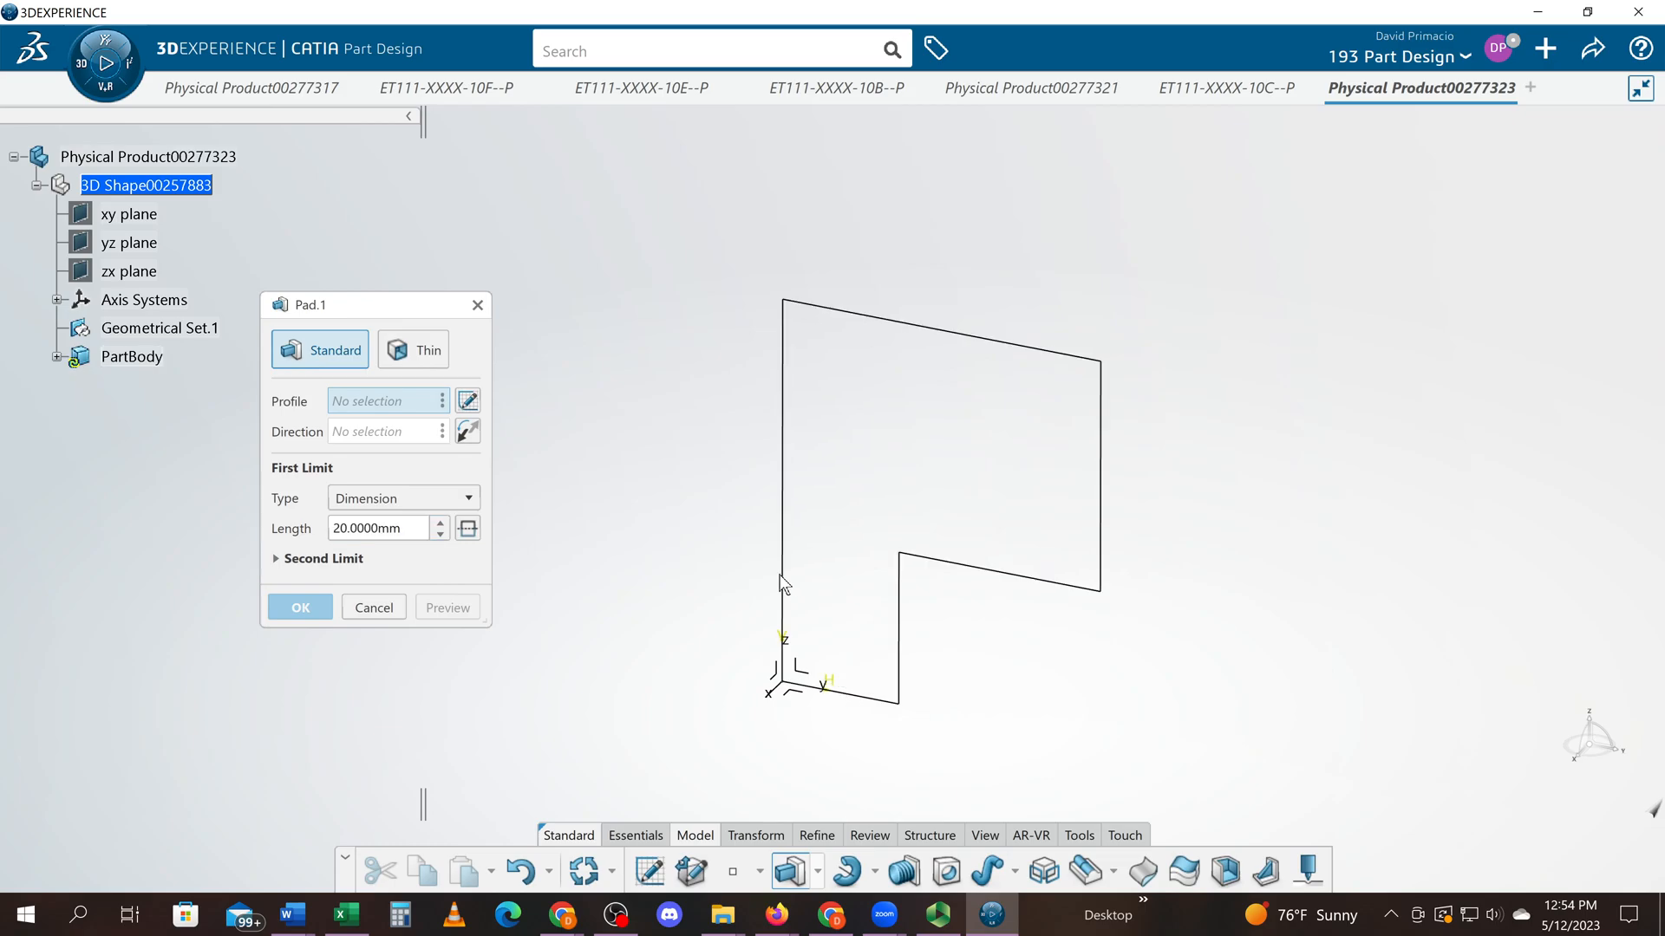
click(780, 577)
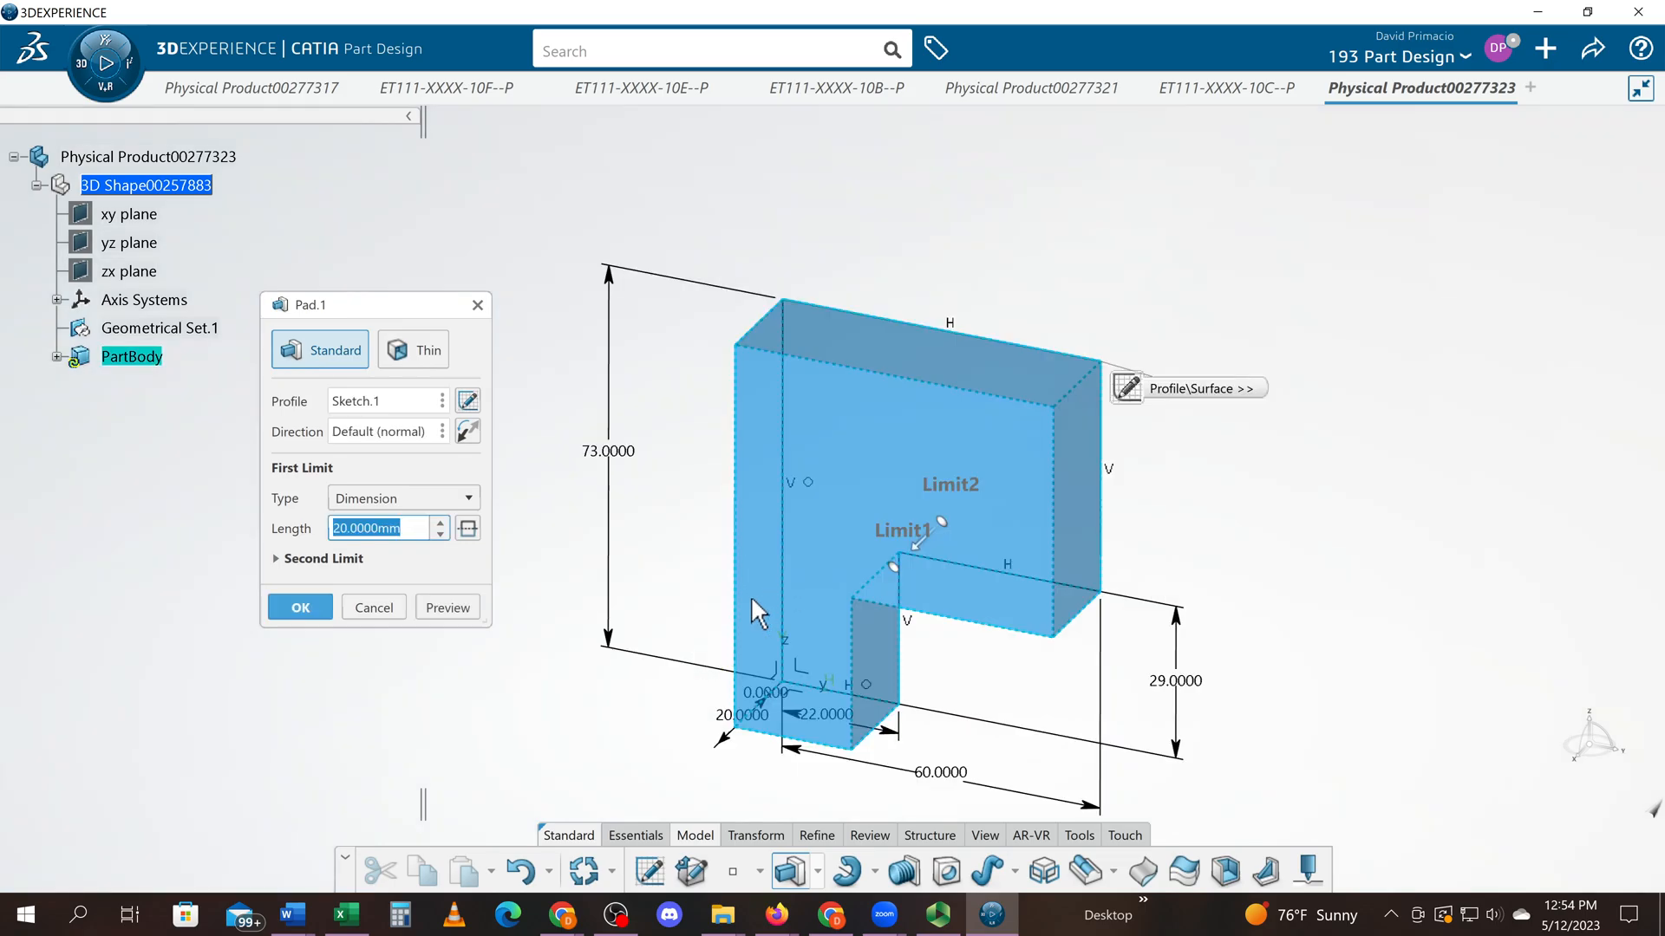
key(alt+Tab)
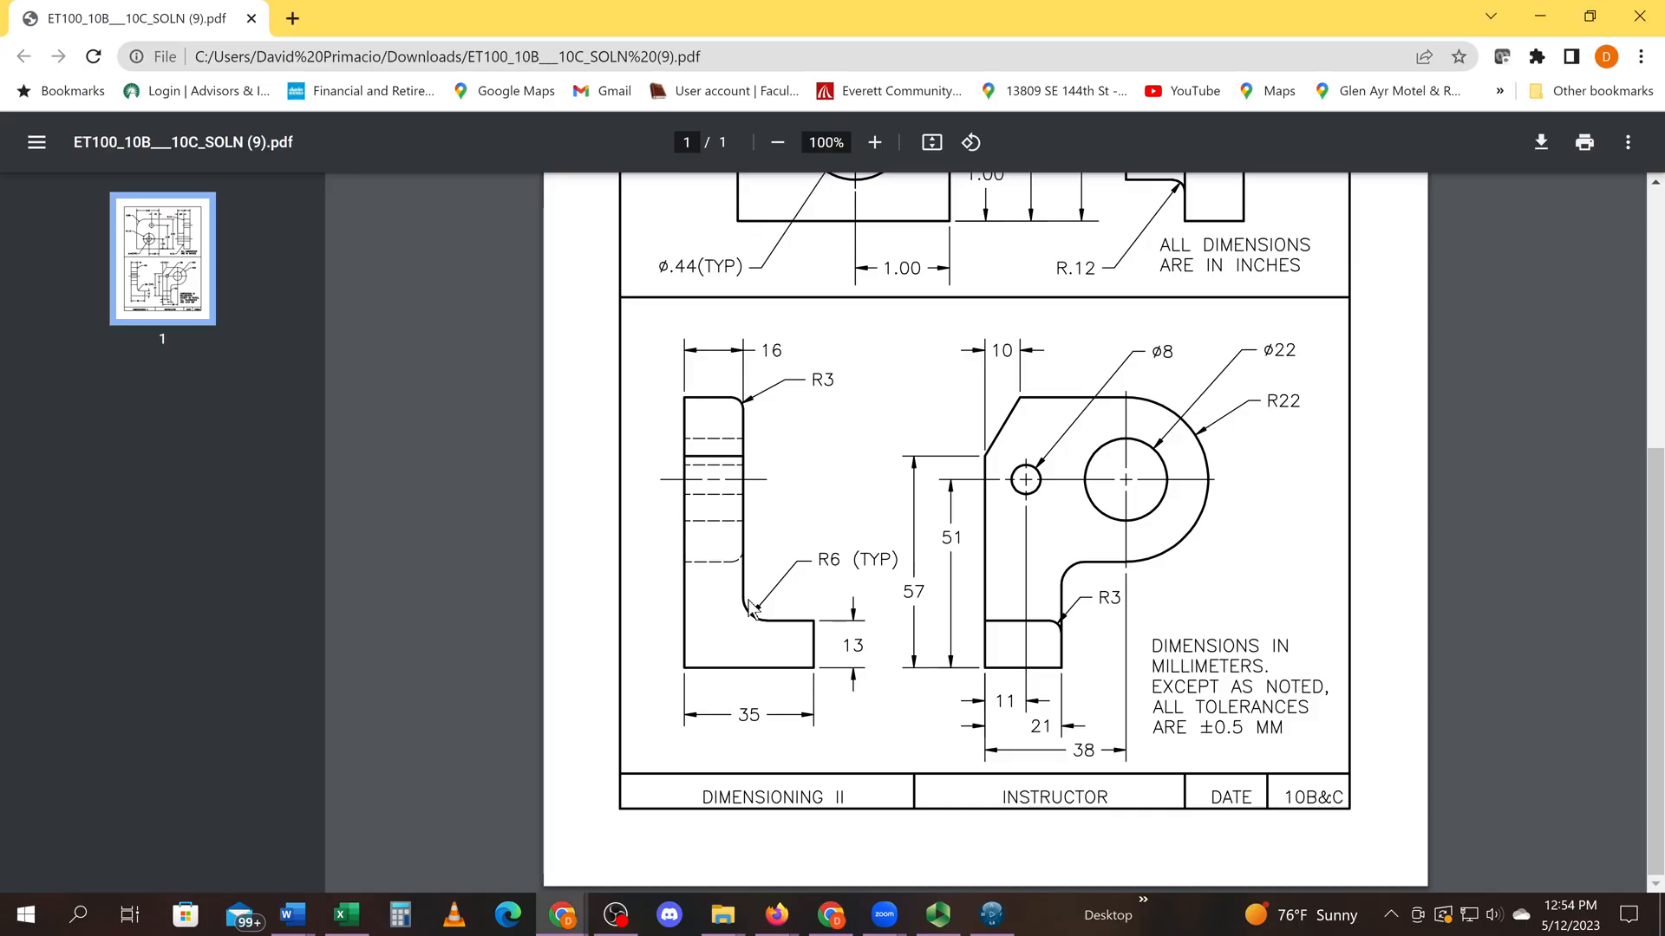
key(alt+Tab)
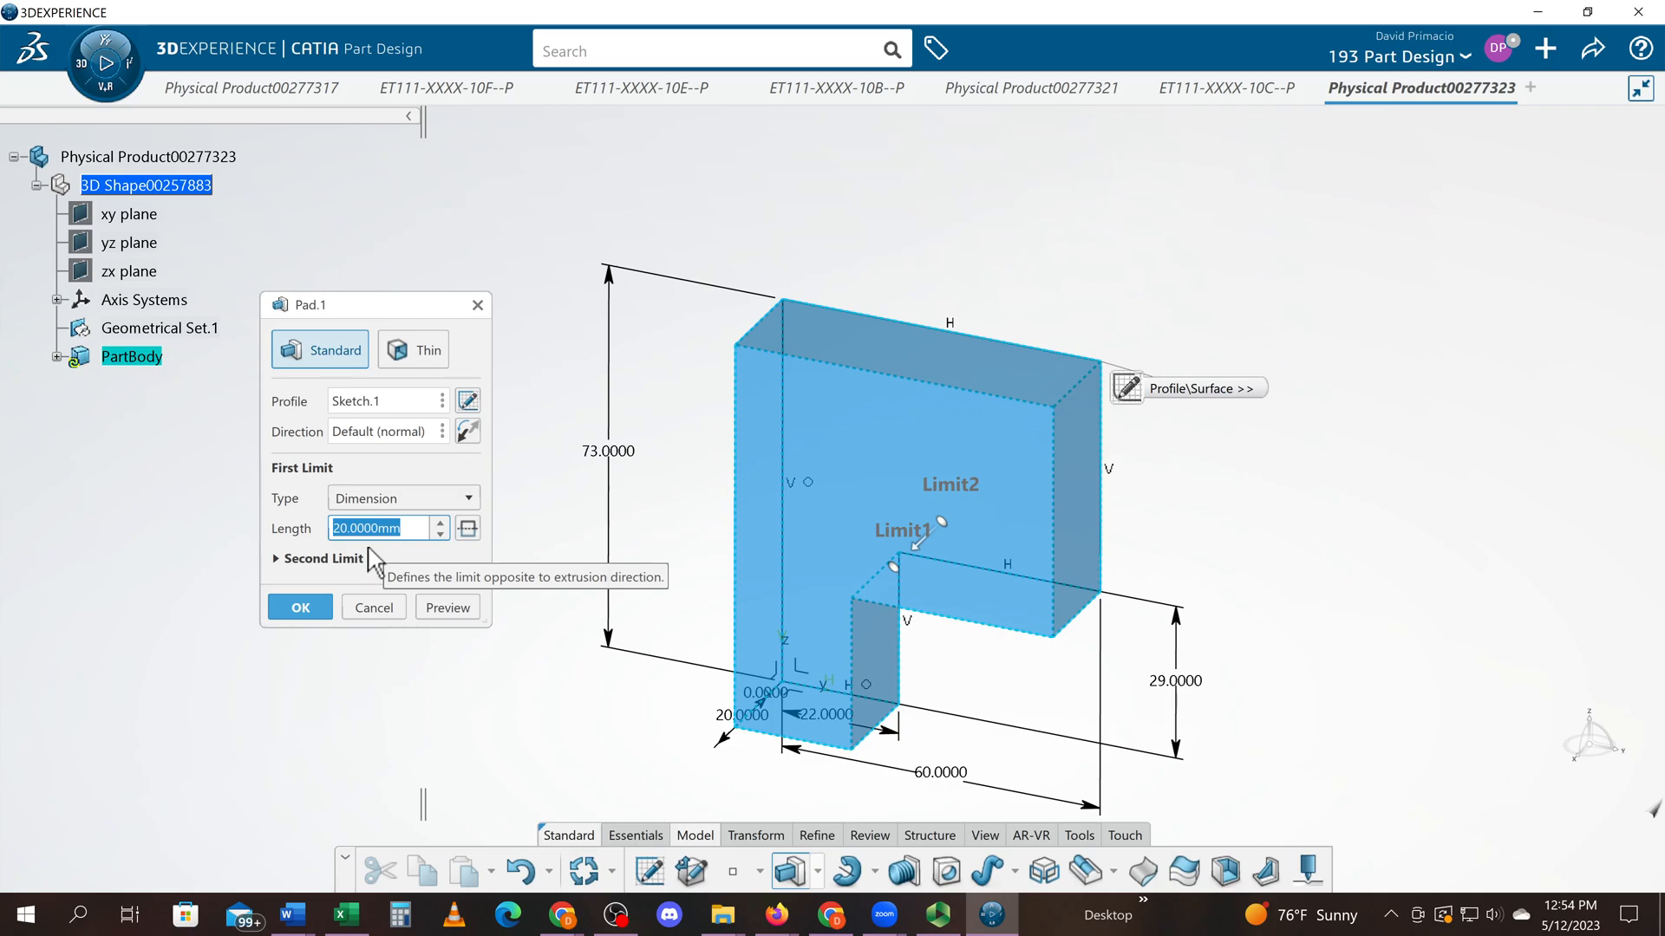
text(35)
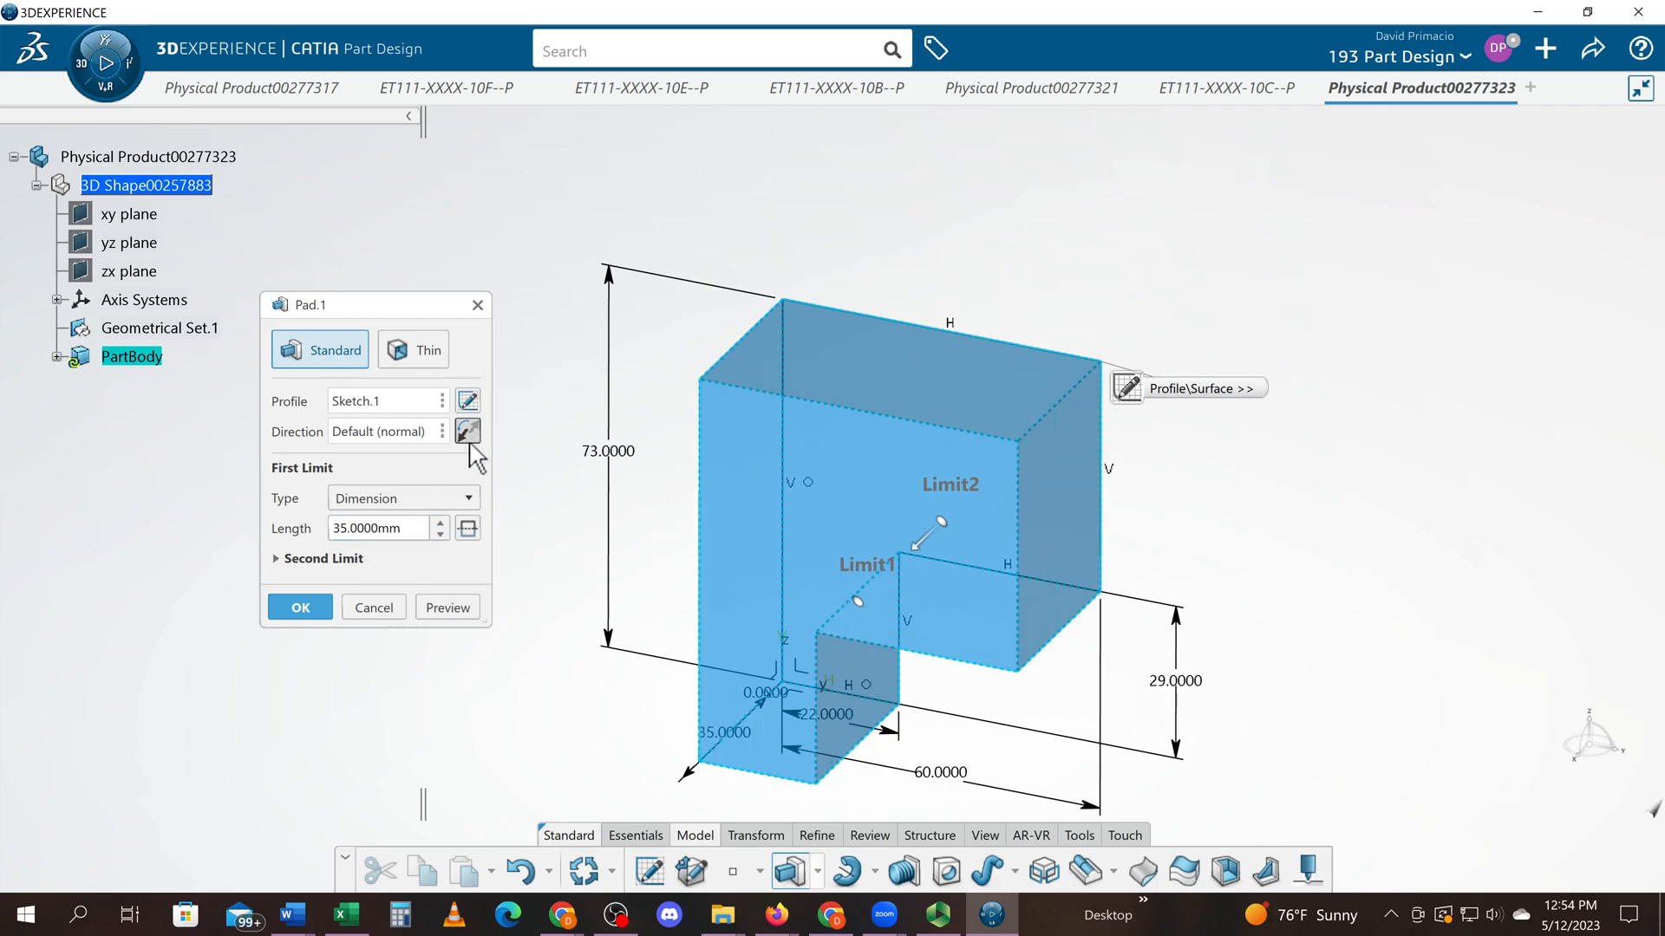
click(300, 607)
Round the upper arm's end with a Tritangent Fillet between its top and underside faces, removing the end face
middle_drag(629, 740, 555, 729)
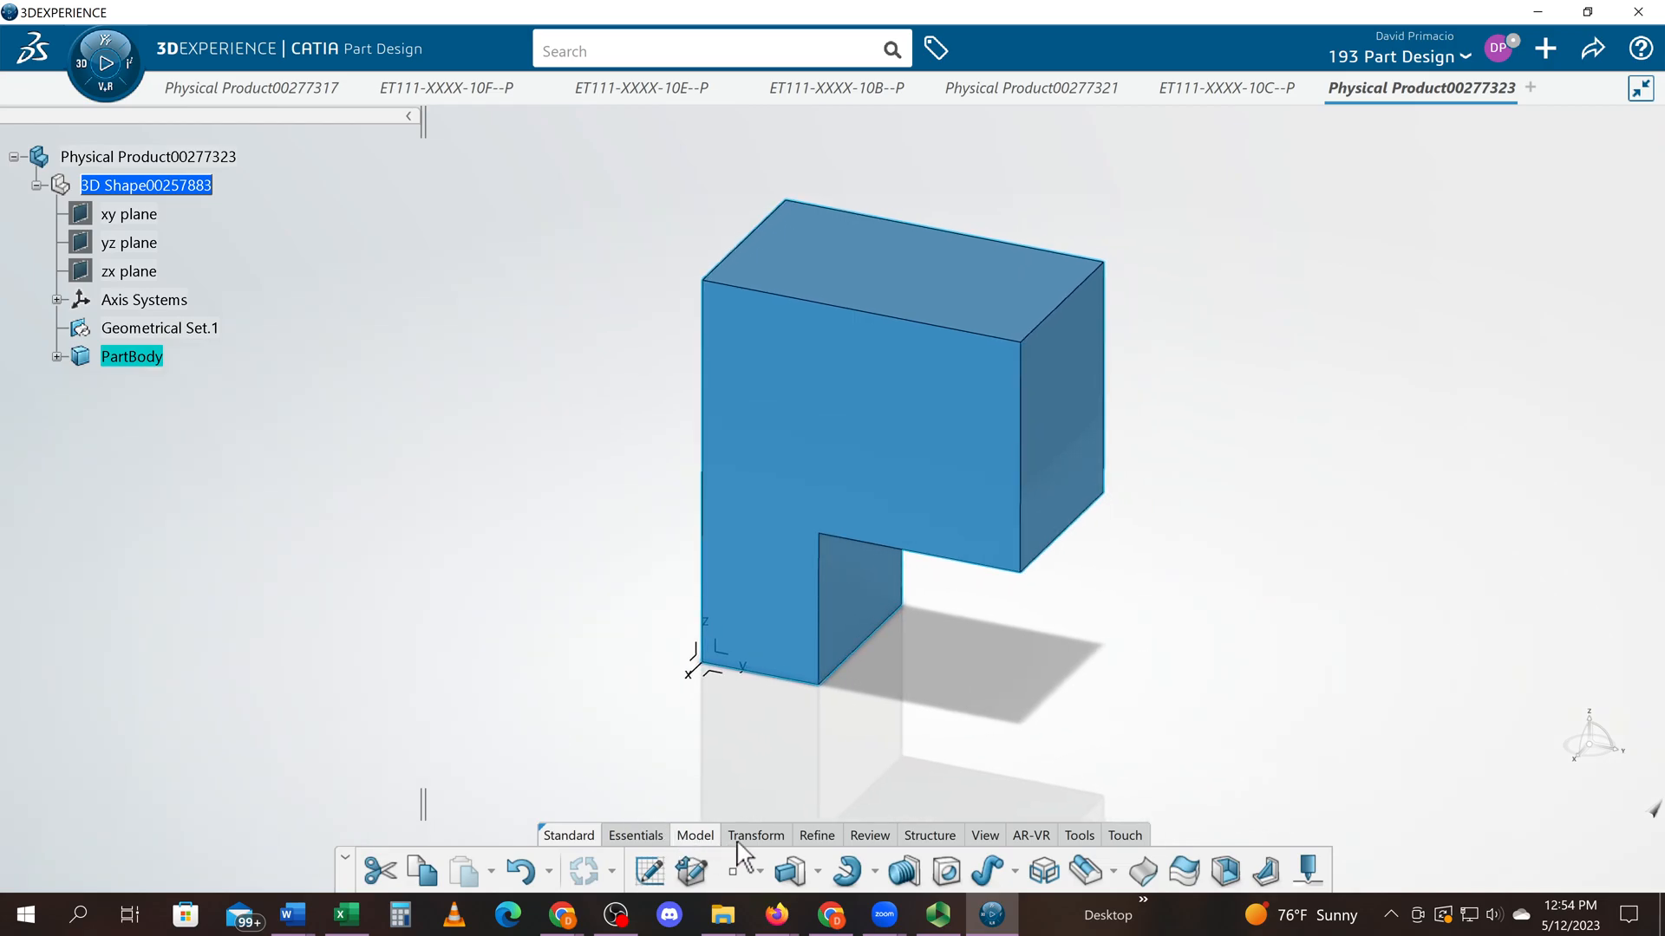
click(811, 837)
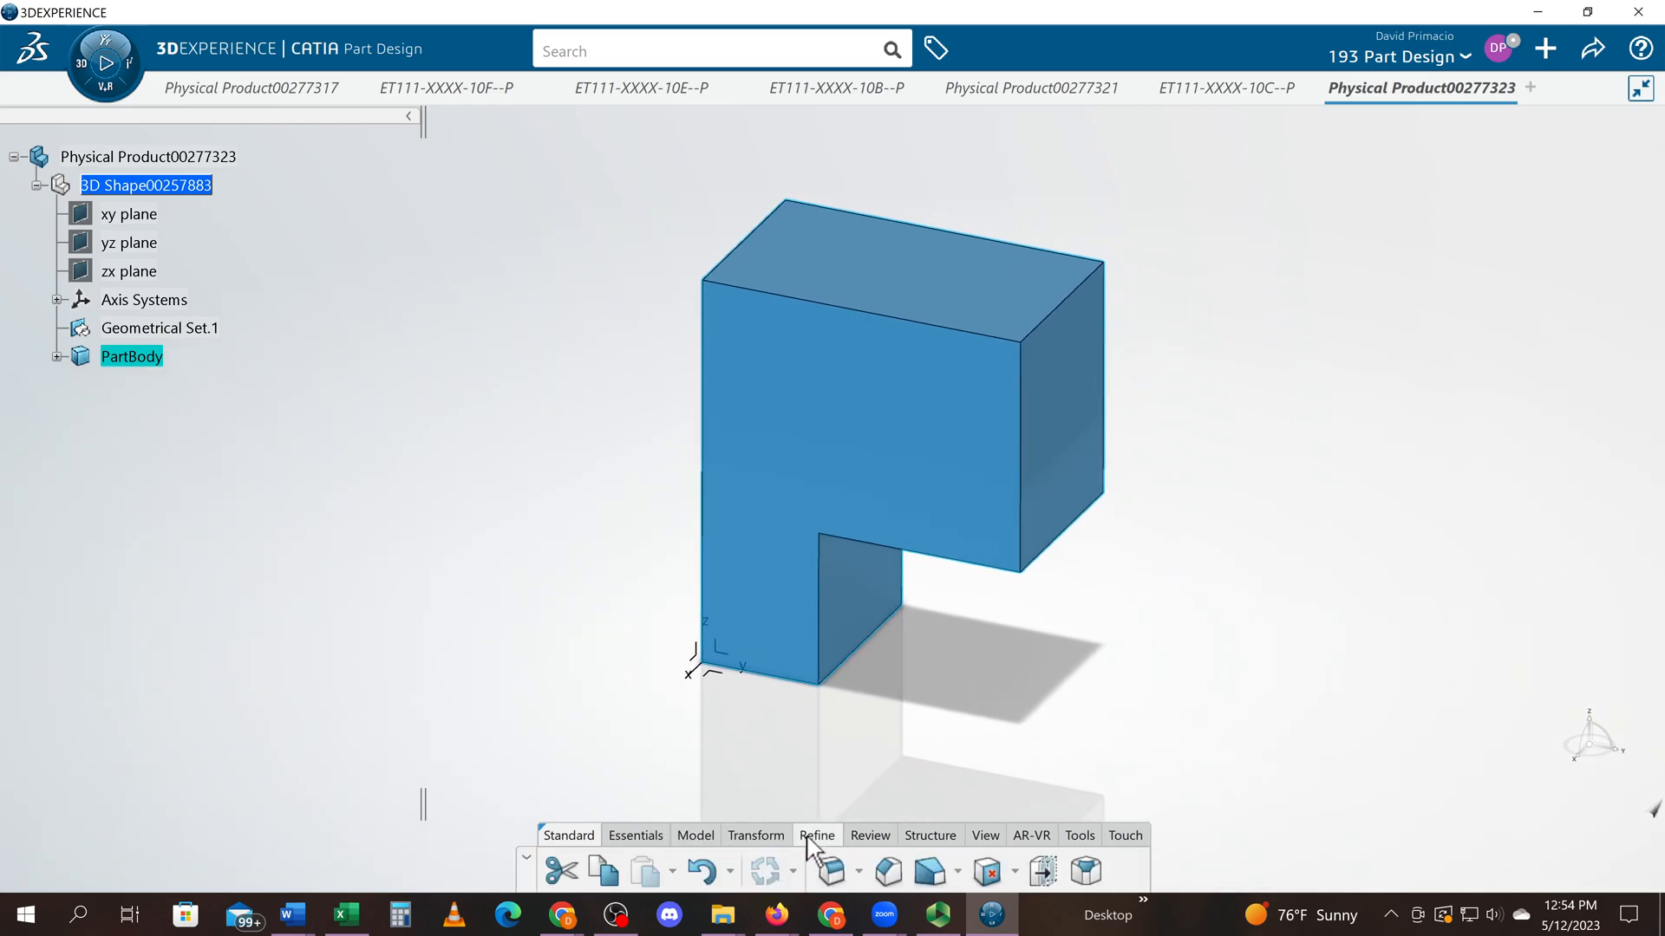
click(859, 872)
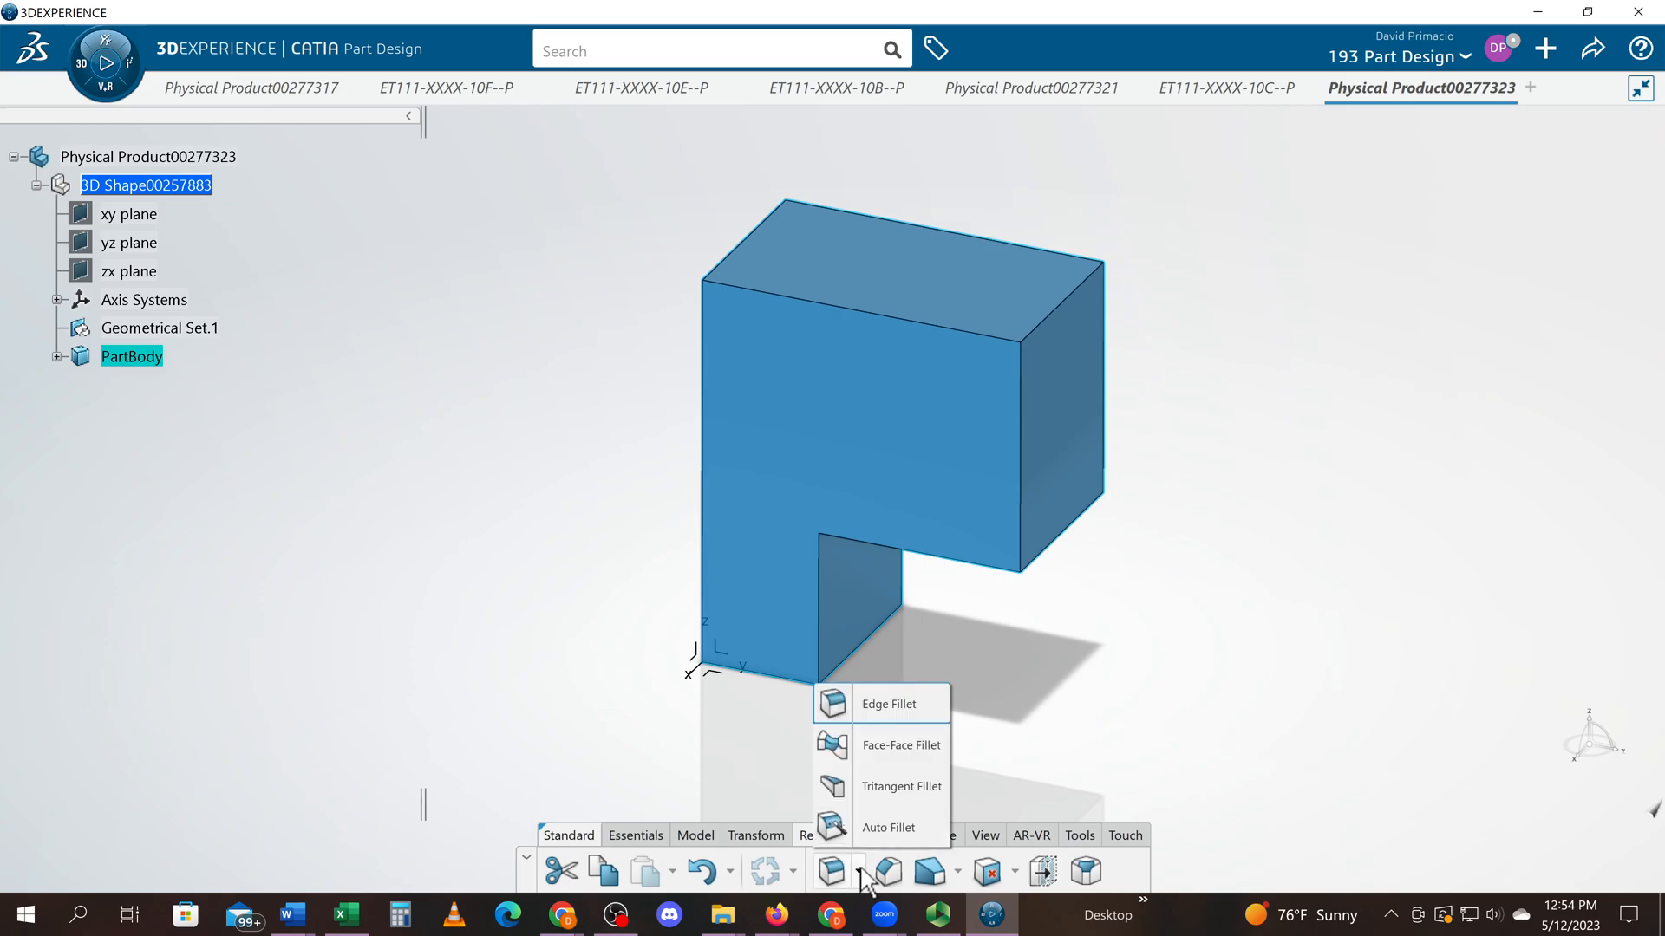
click(893, 789)
click(968, 306)
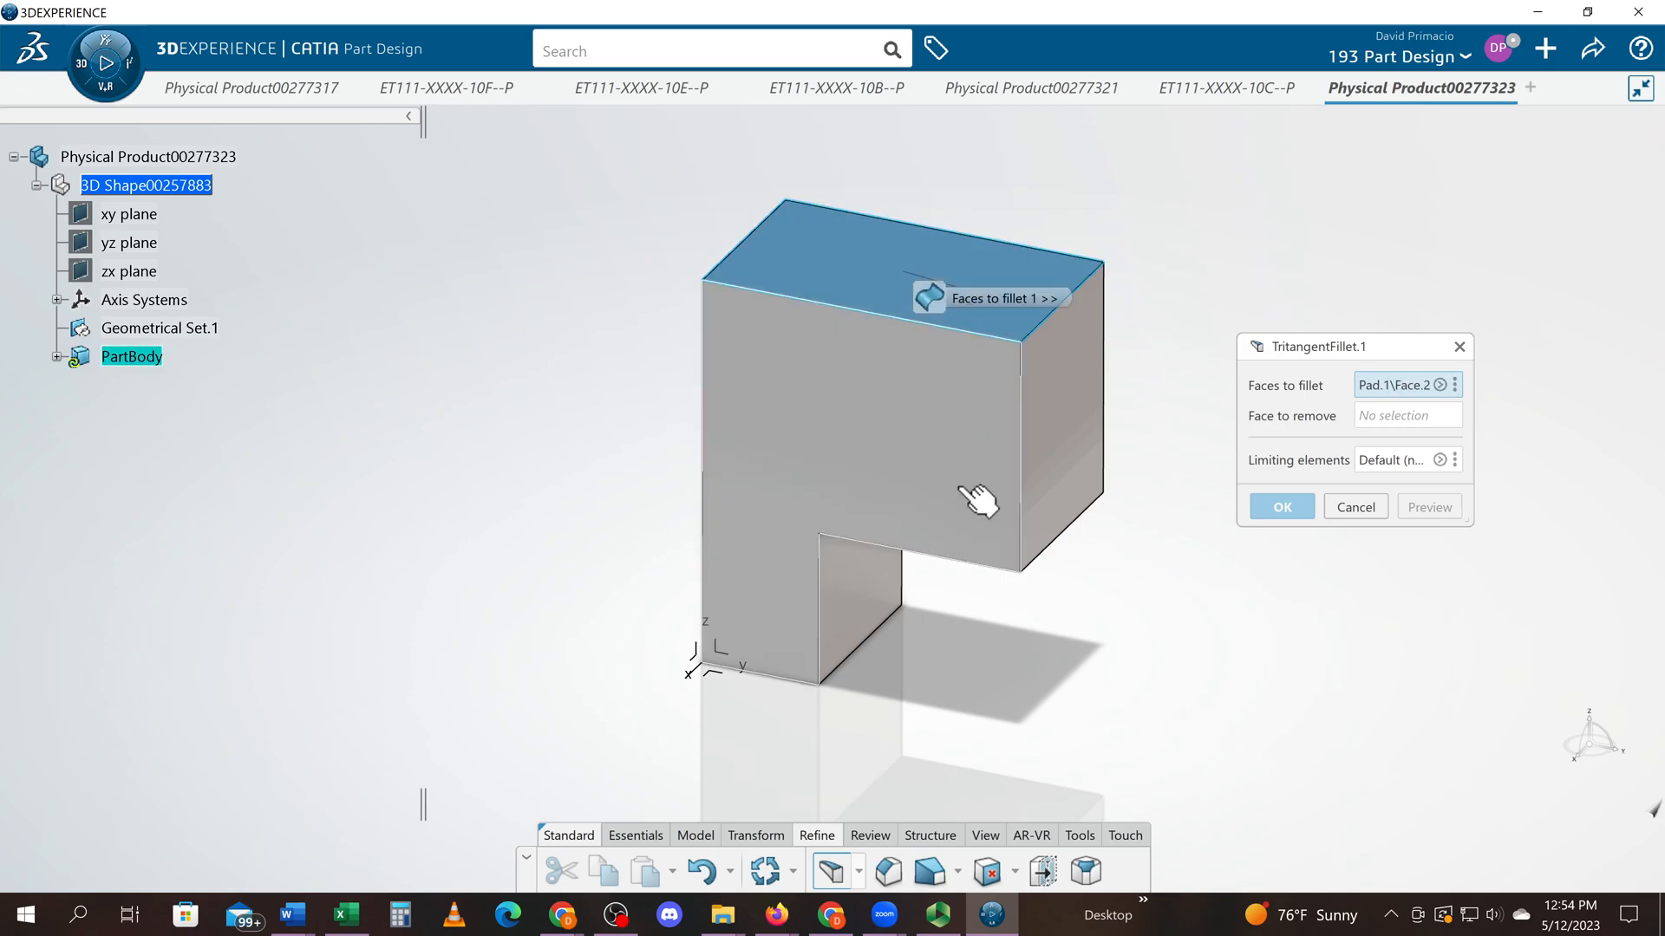
middle_drag(924, 610, 959, 569)
click(972, 614)
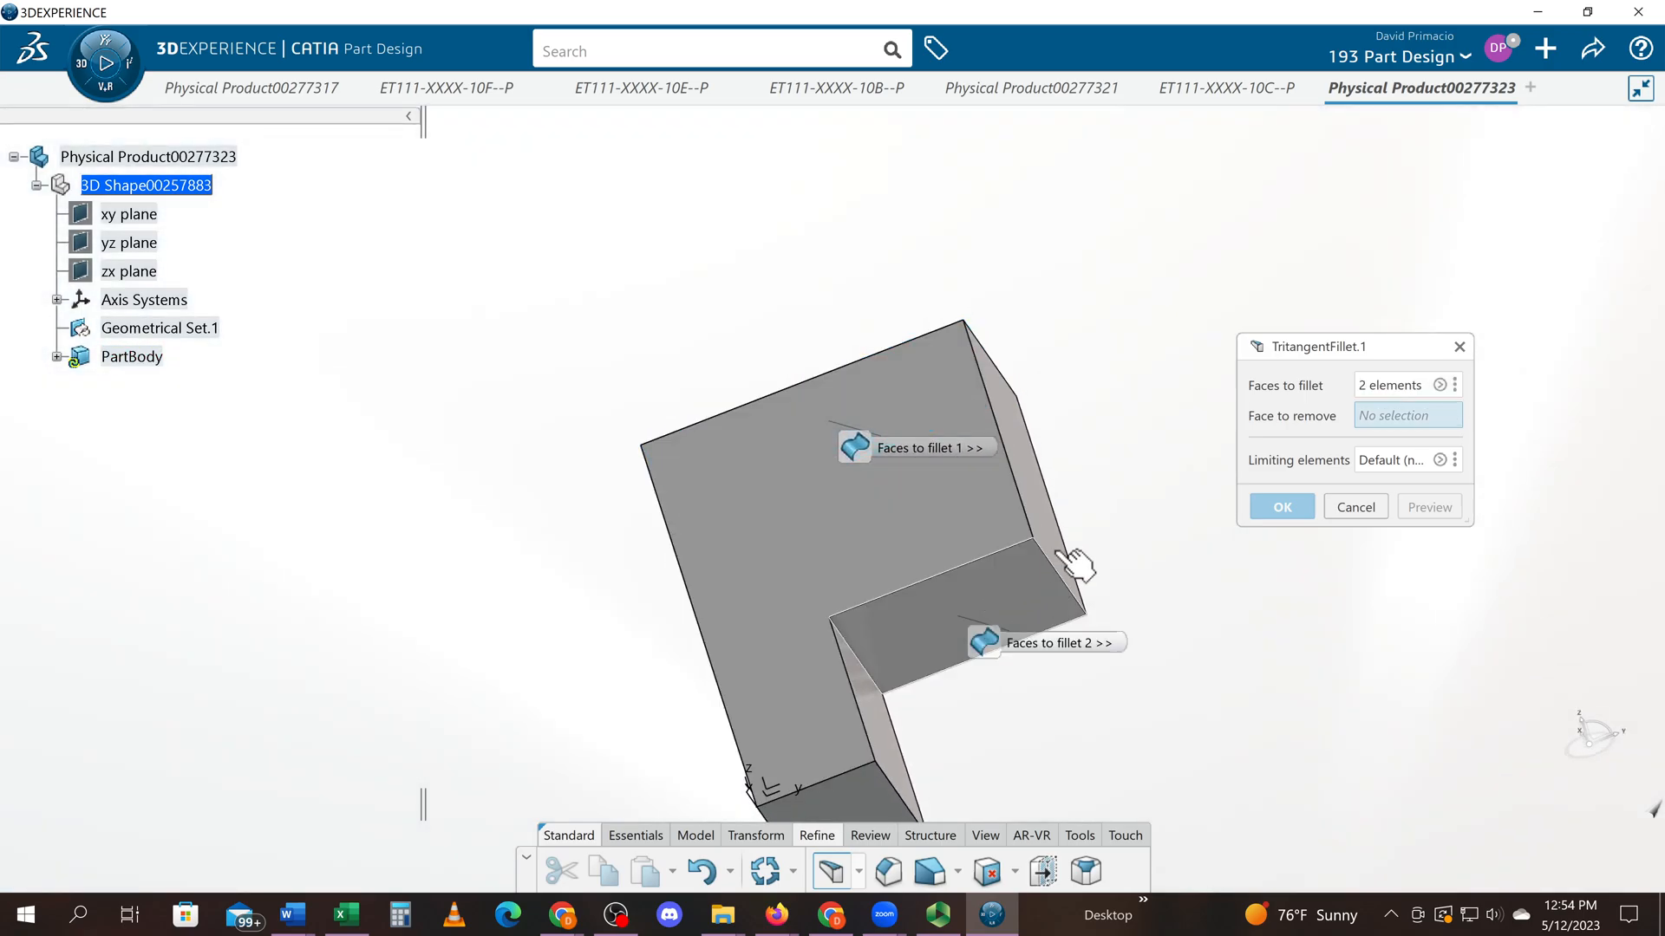
click(1040, 486)
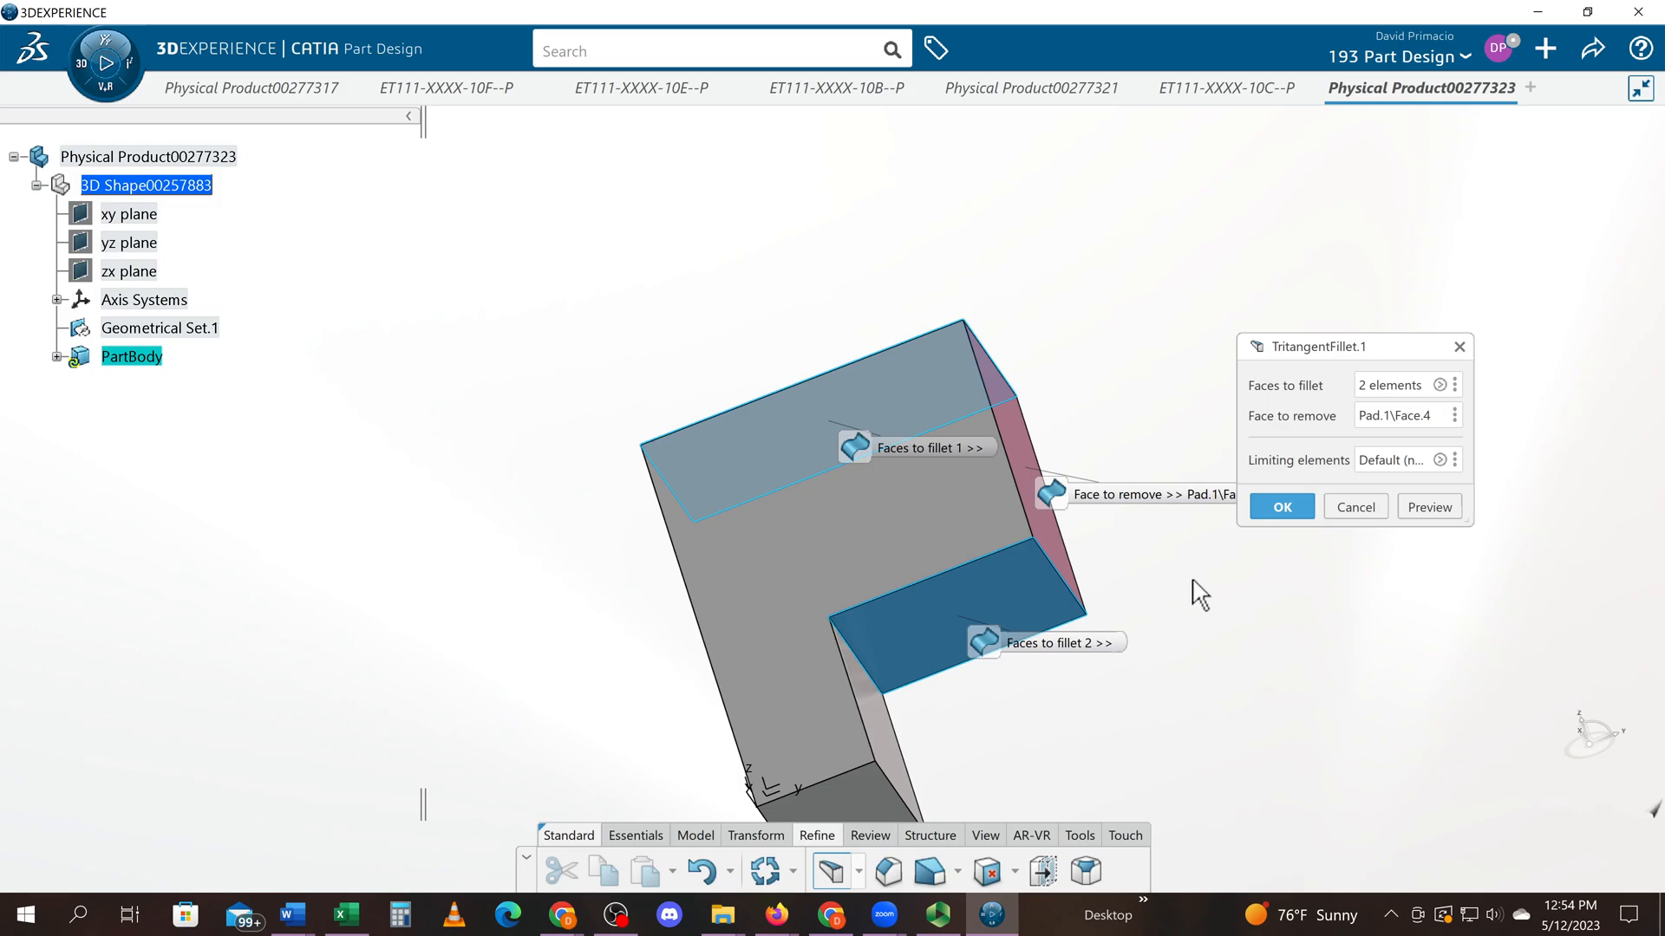
middle_drag(1162, 579, 1254, 553)
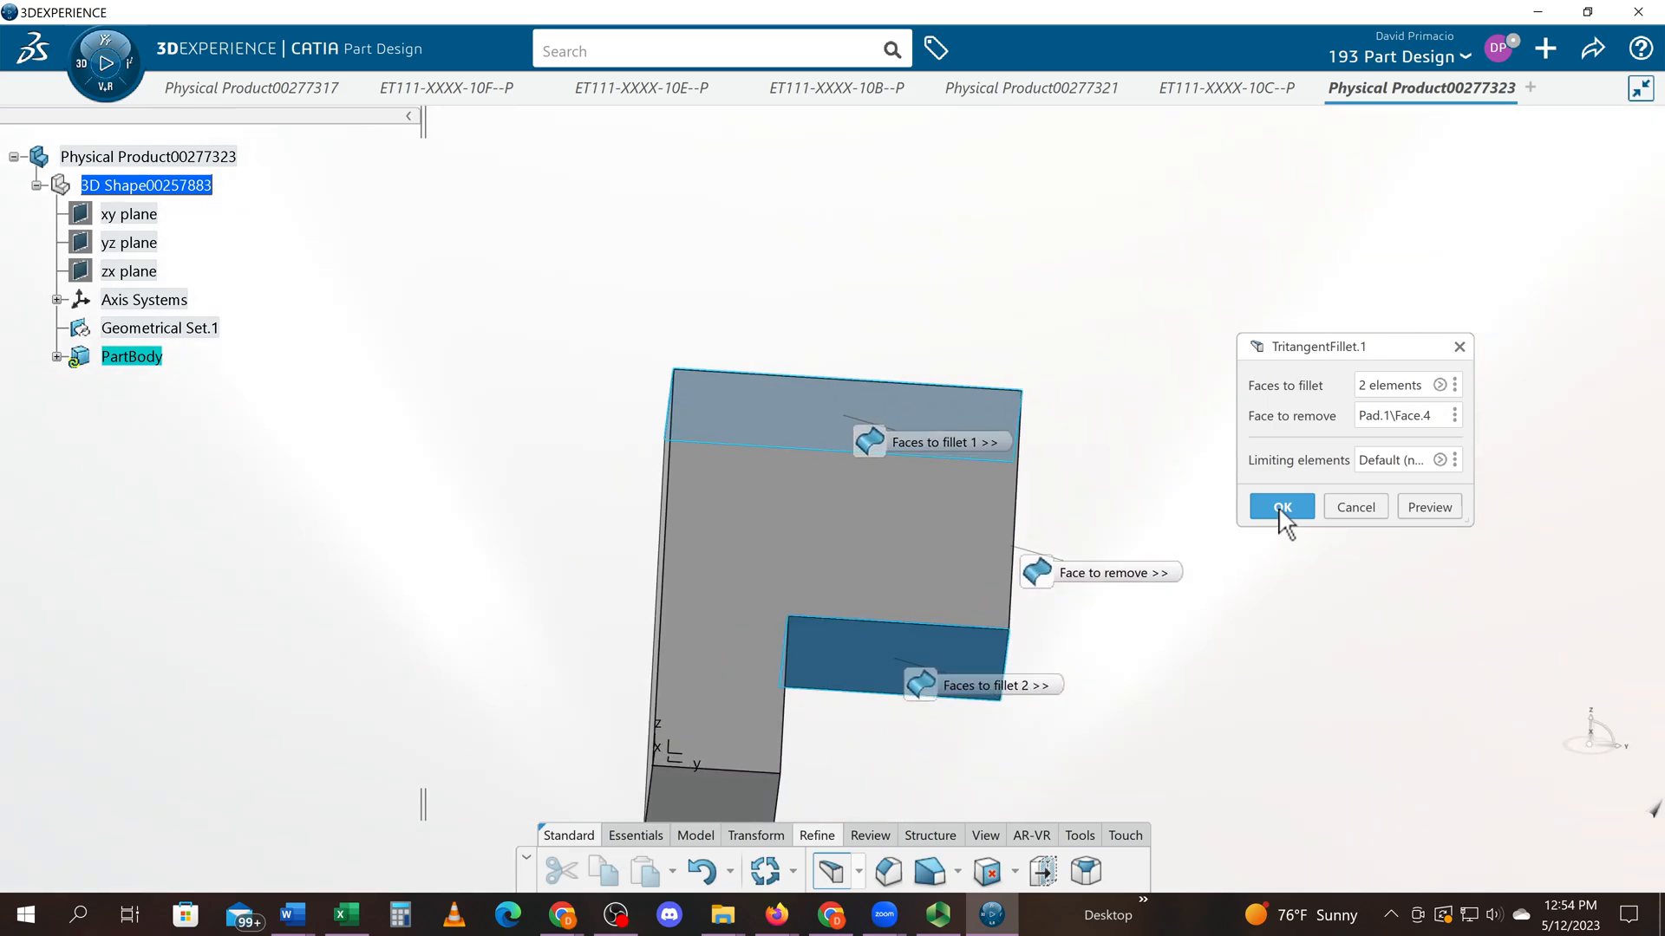
click(1273, 511)
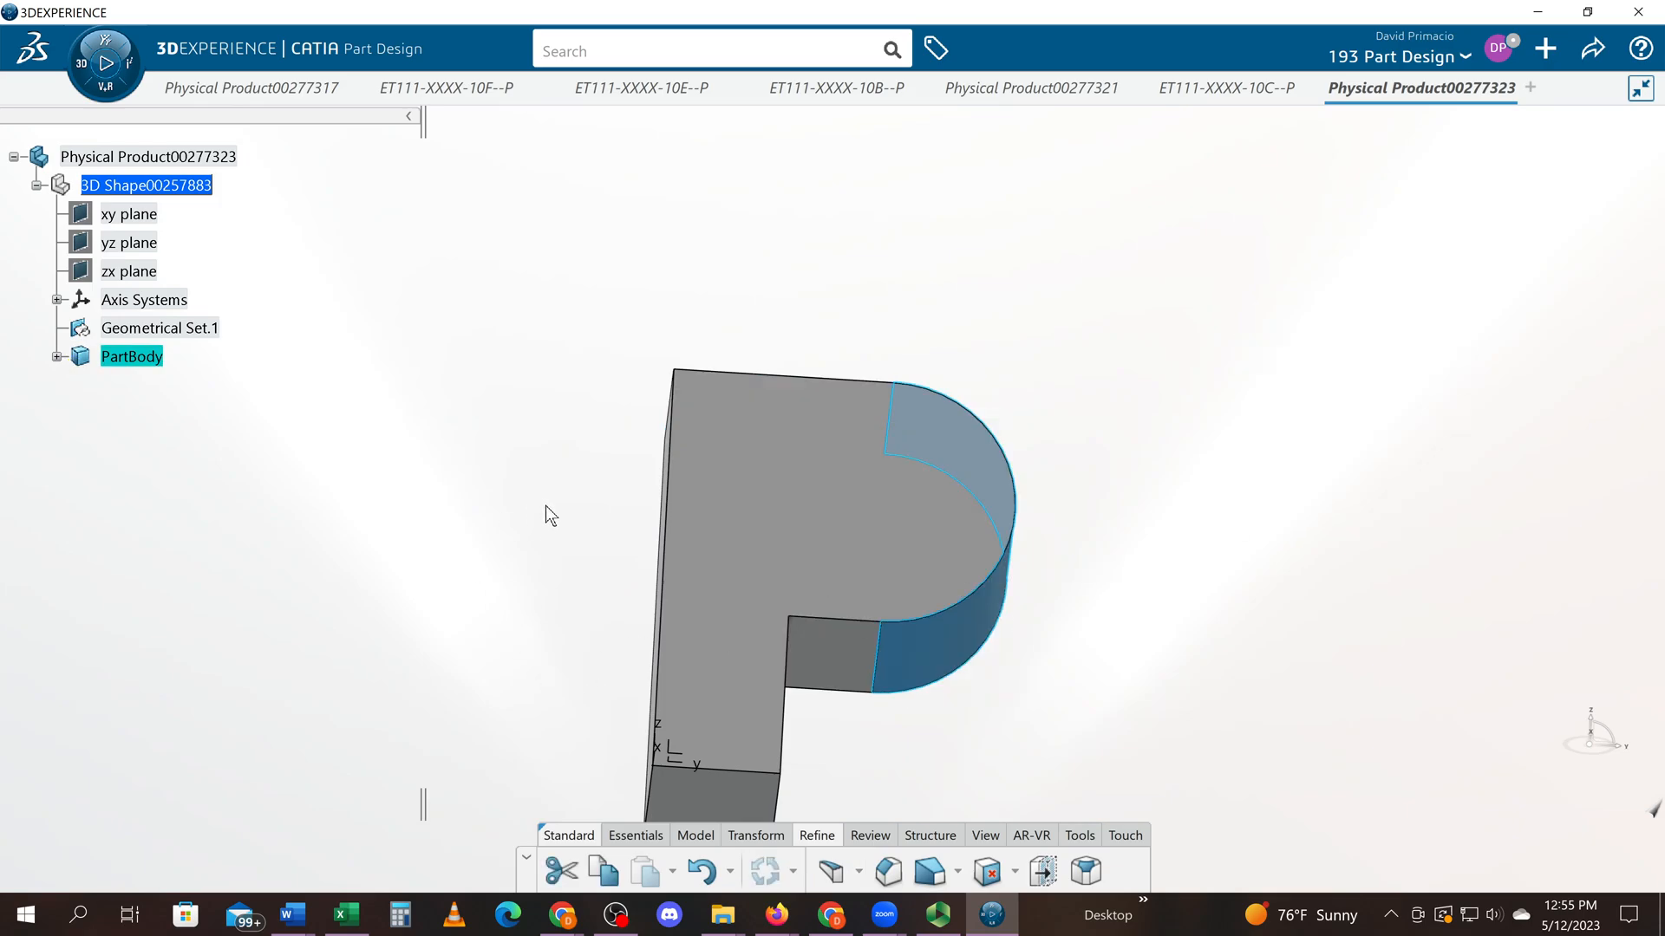
Start a hole on the bracket's P-shaped front face, concentric with the arm's rounded edge
middle_drag(590, 506, 632, 669)
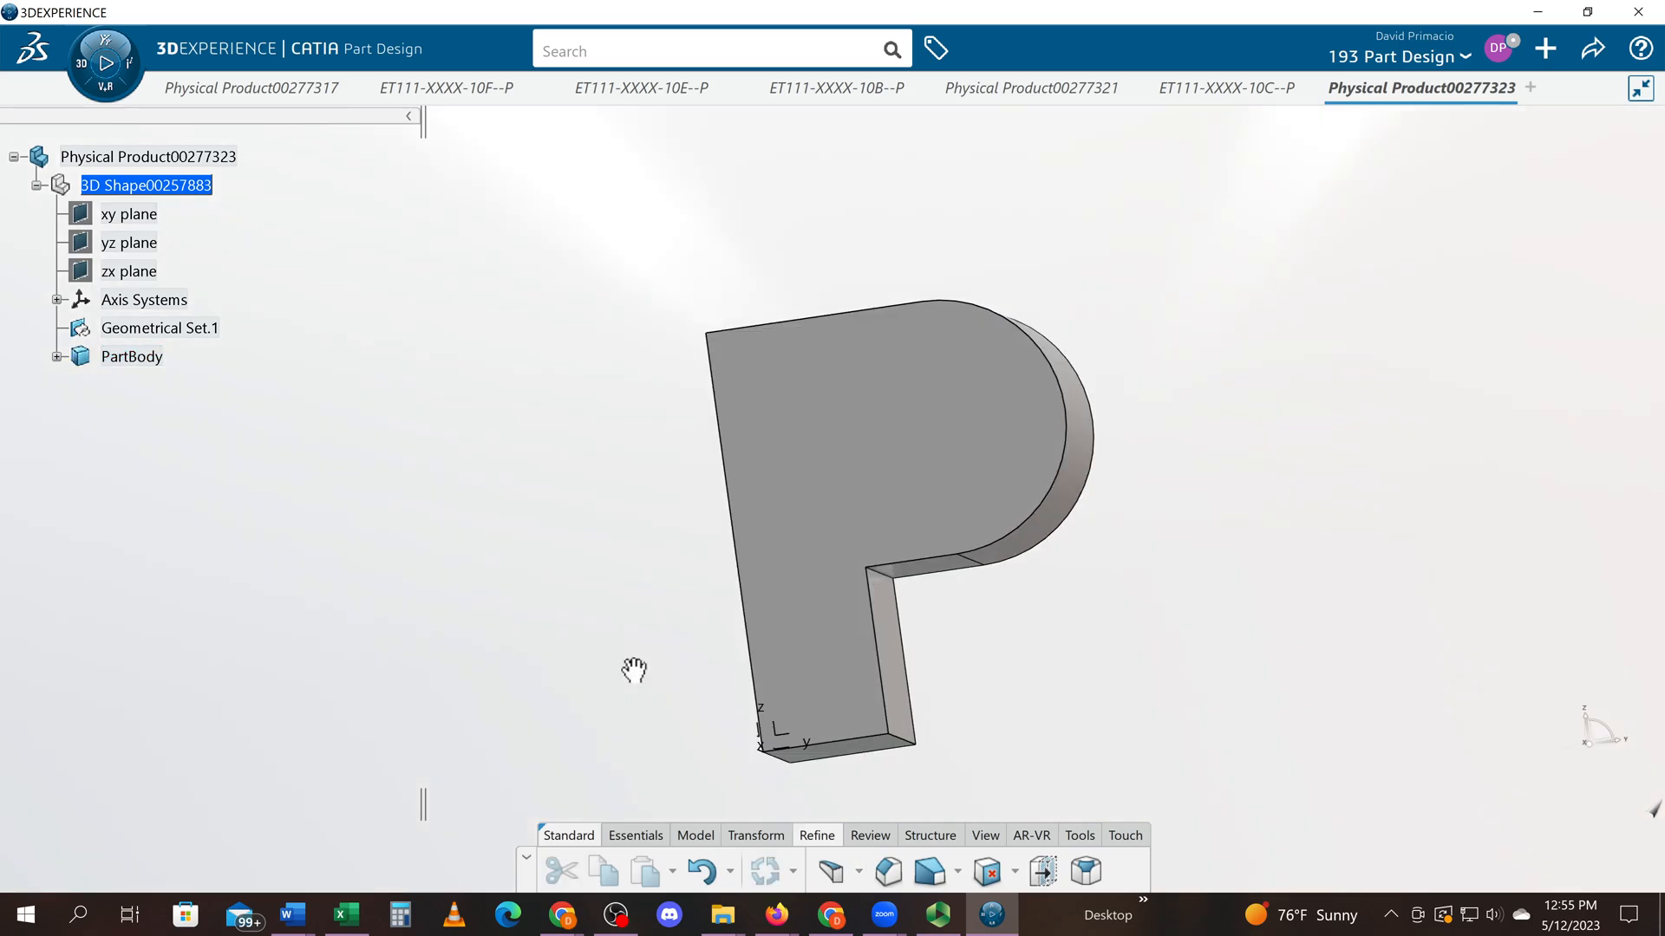
middle_drag(1226, 647, 1137, 713)
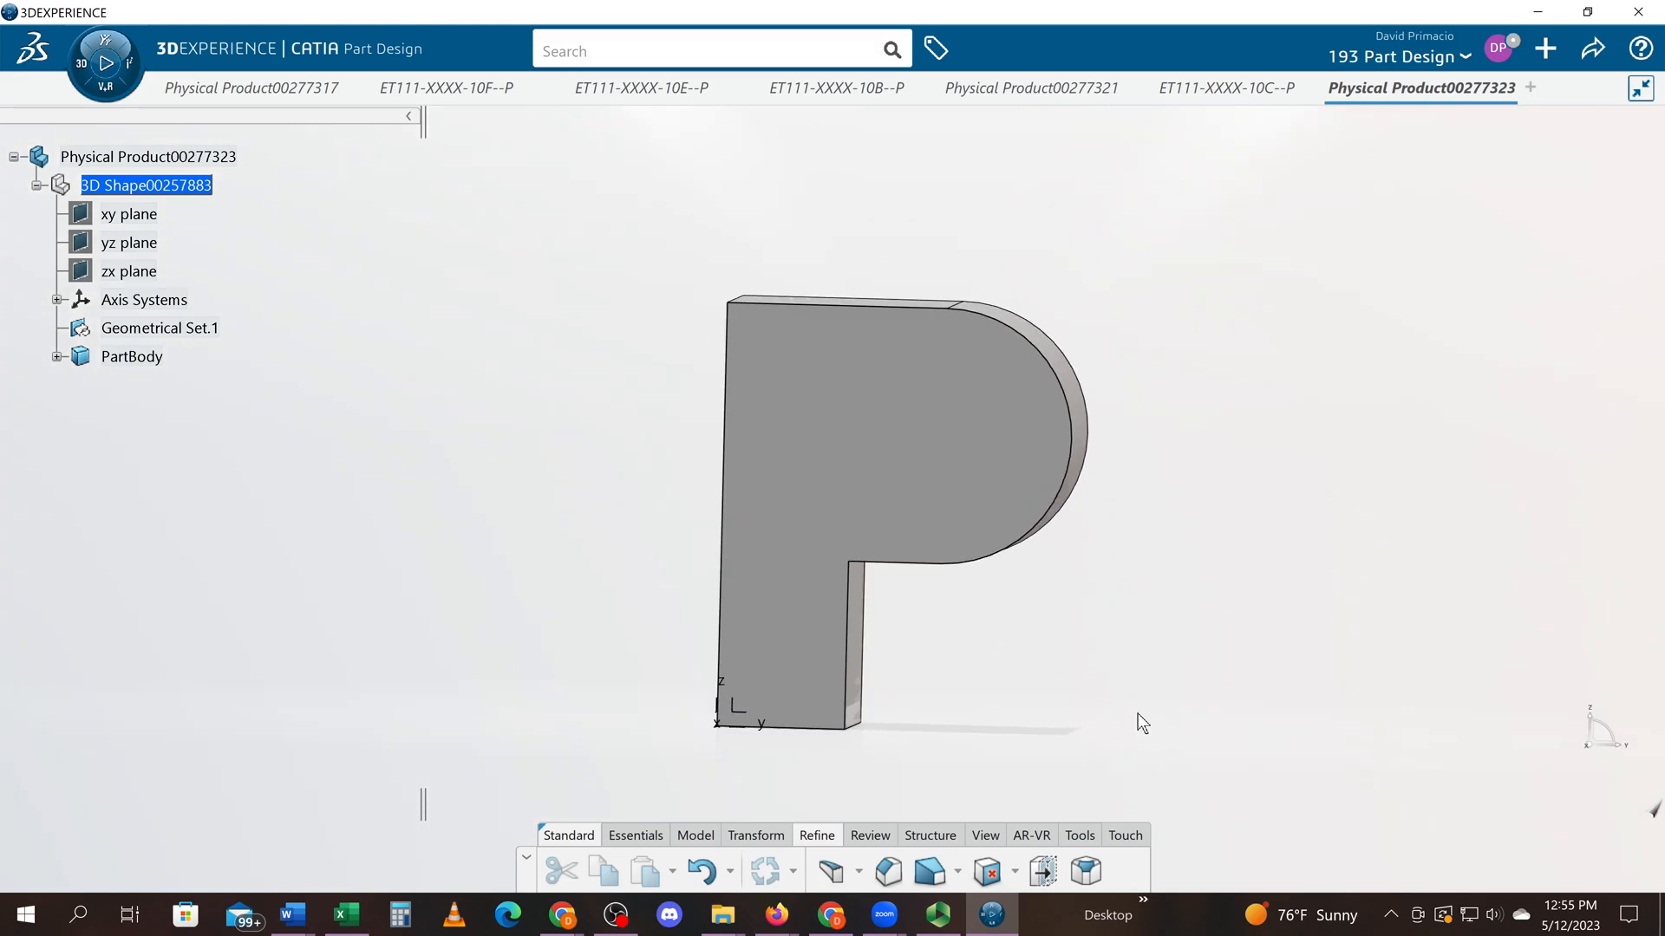
click(693, 836)
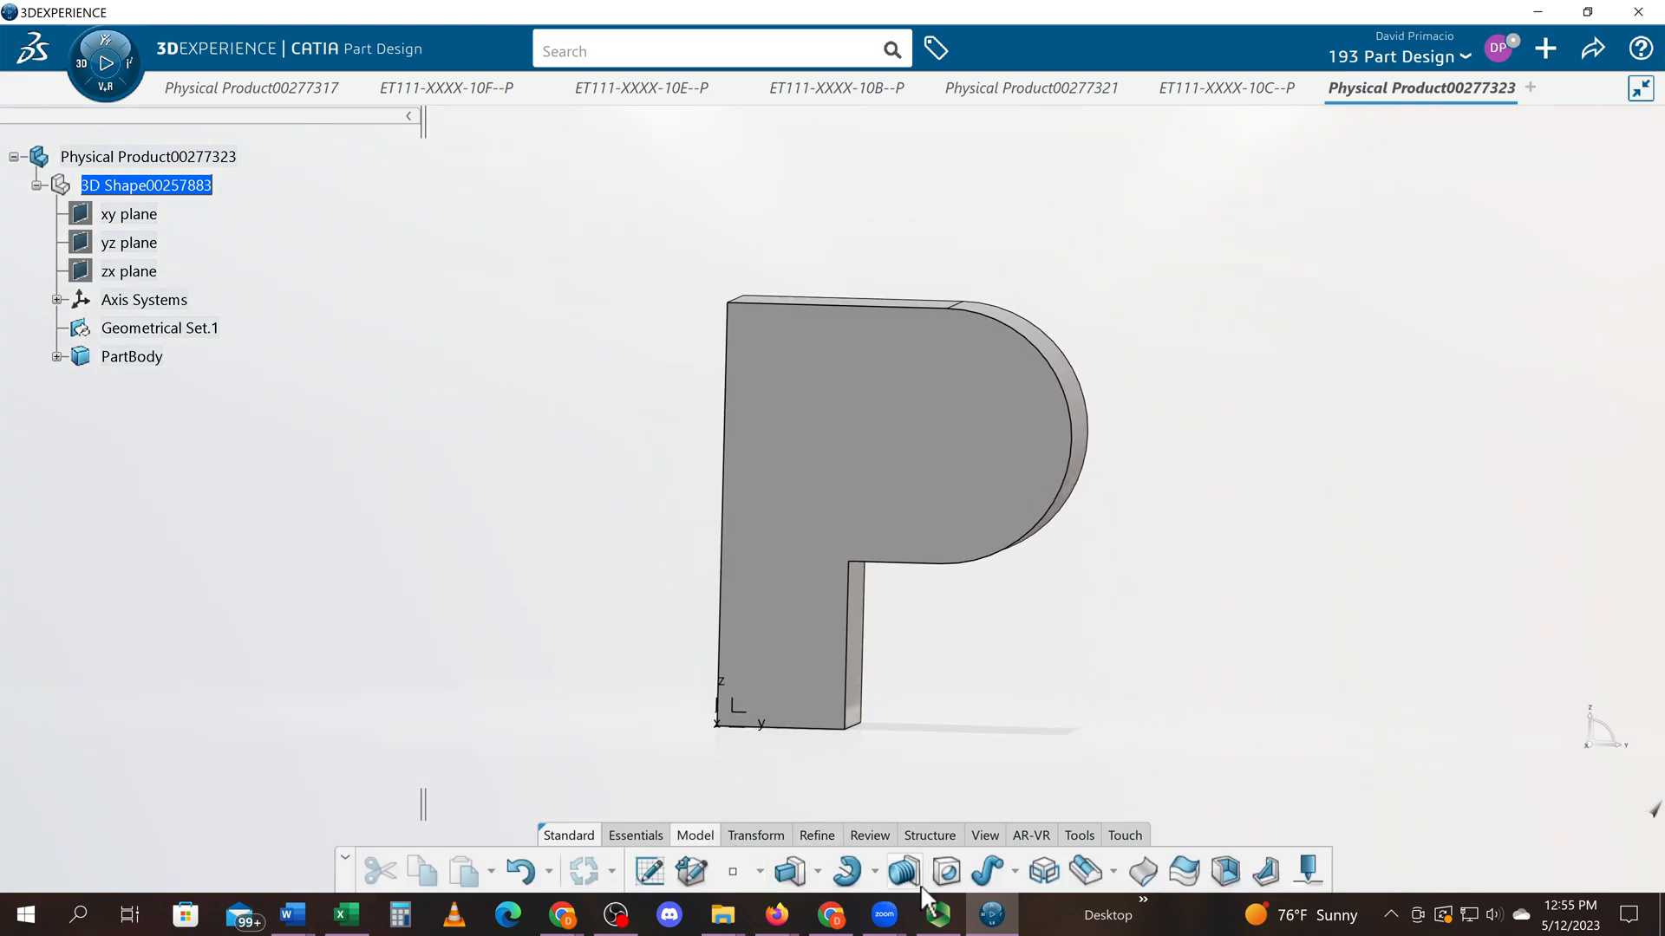
click(945, 872)
click(1076, 501)
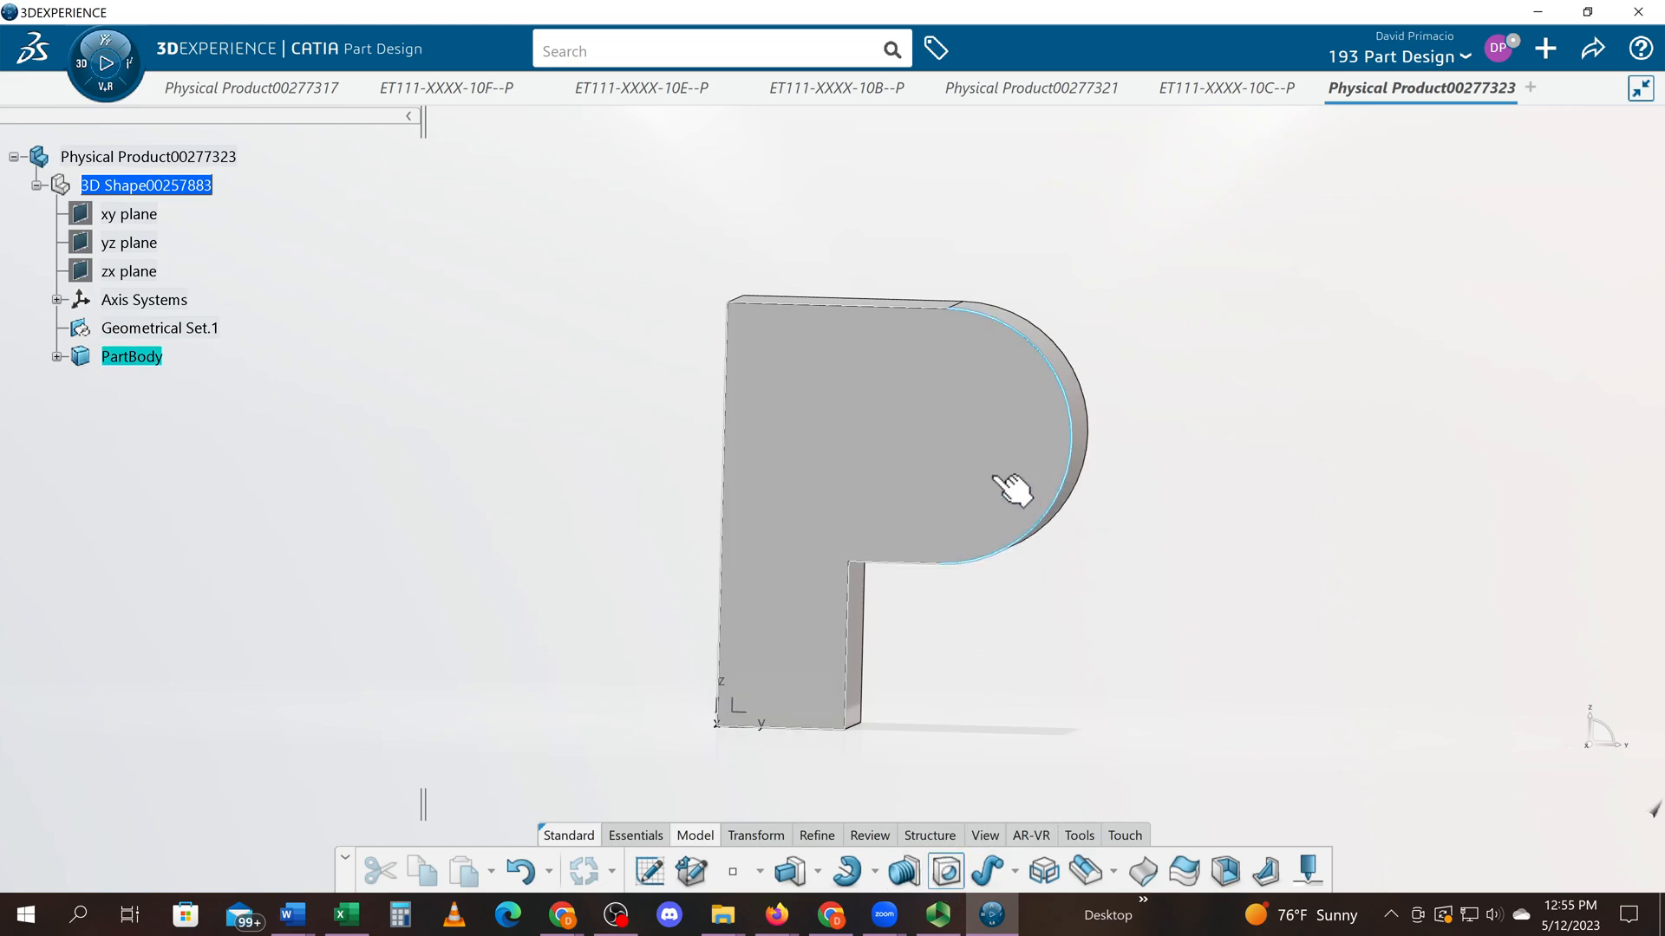
click(901, 467)
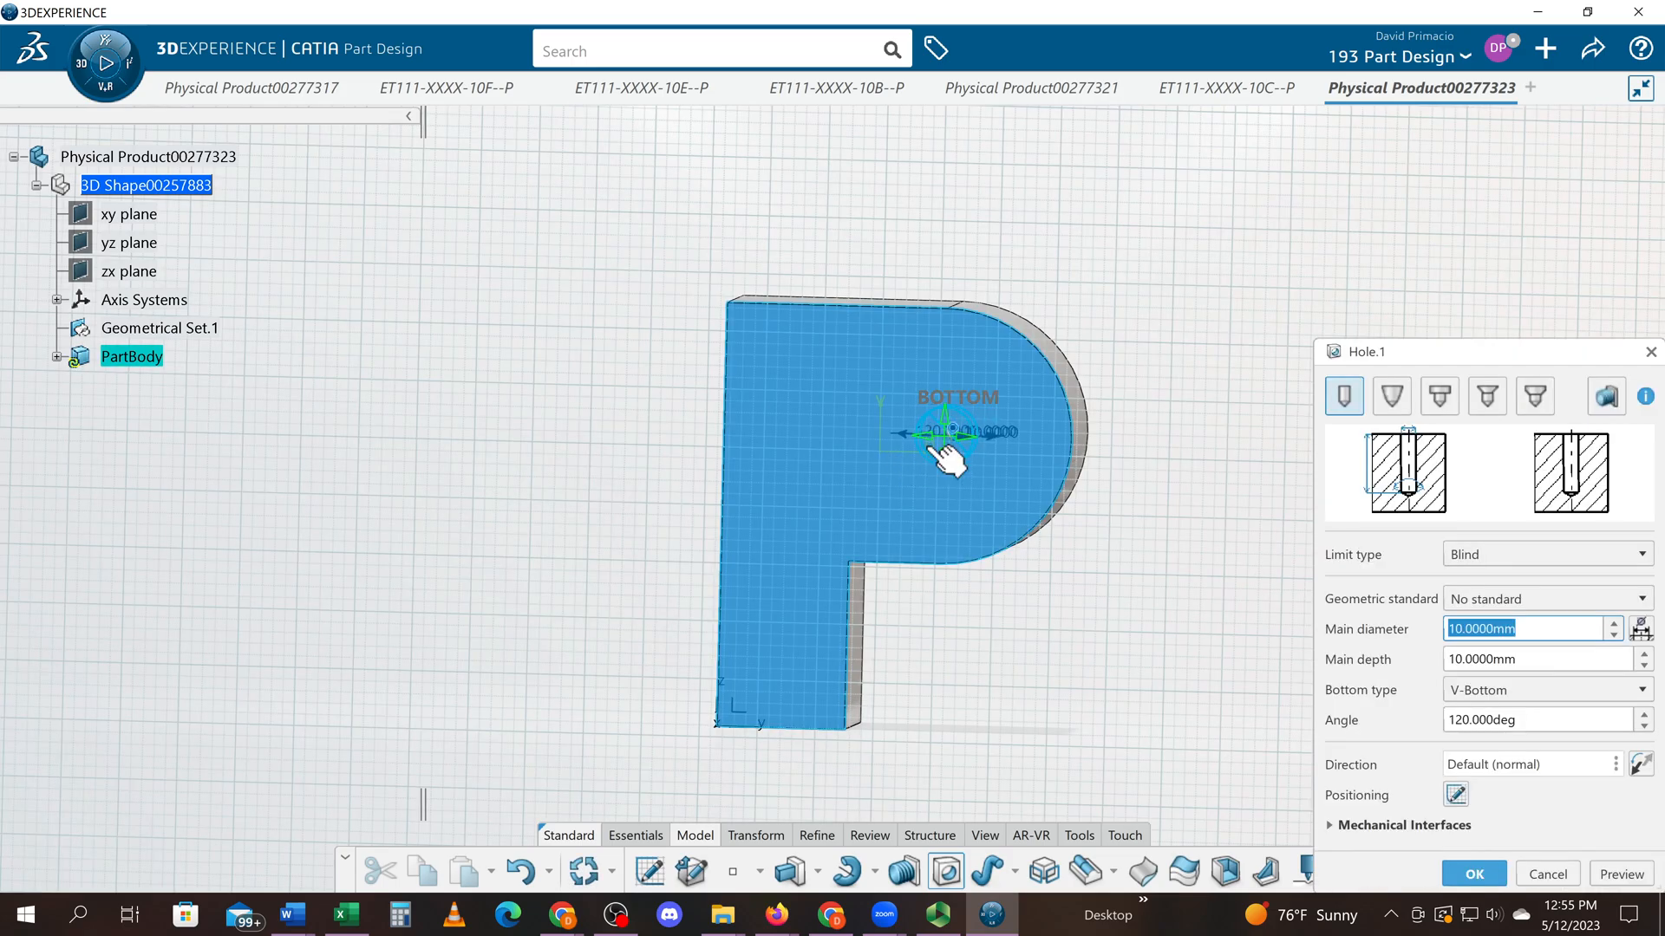
Check the large hole's size in the PDF drawing, then create it with a 22 mm diameter and Up To Last limit
key(alt+Tab)
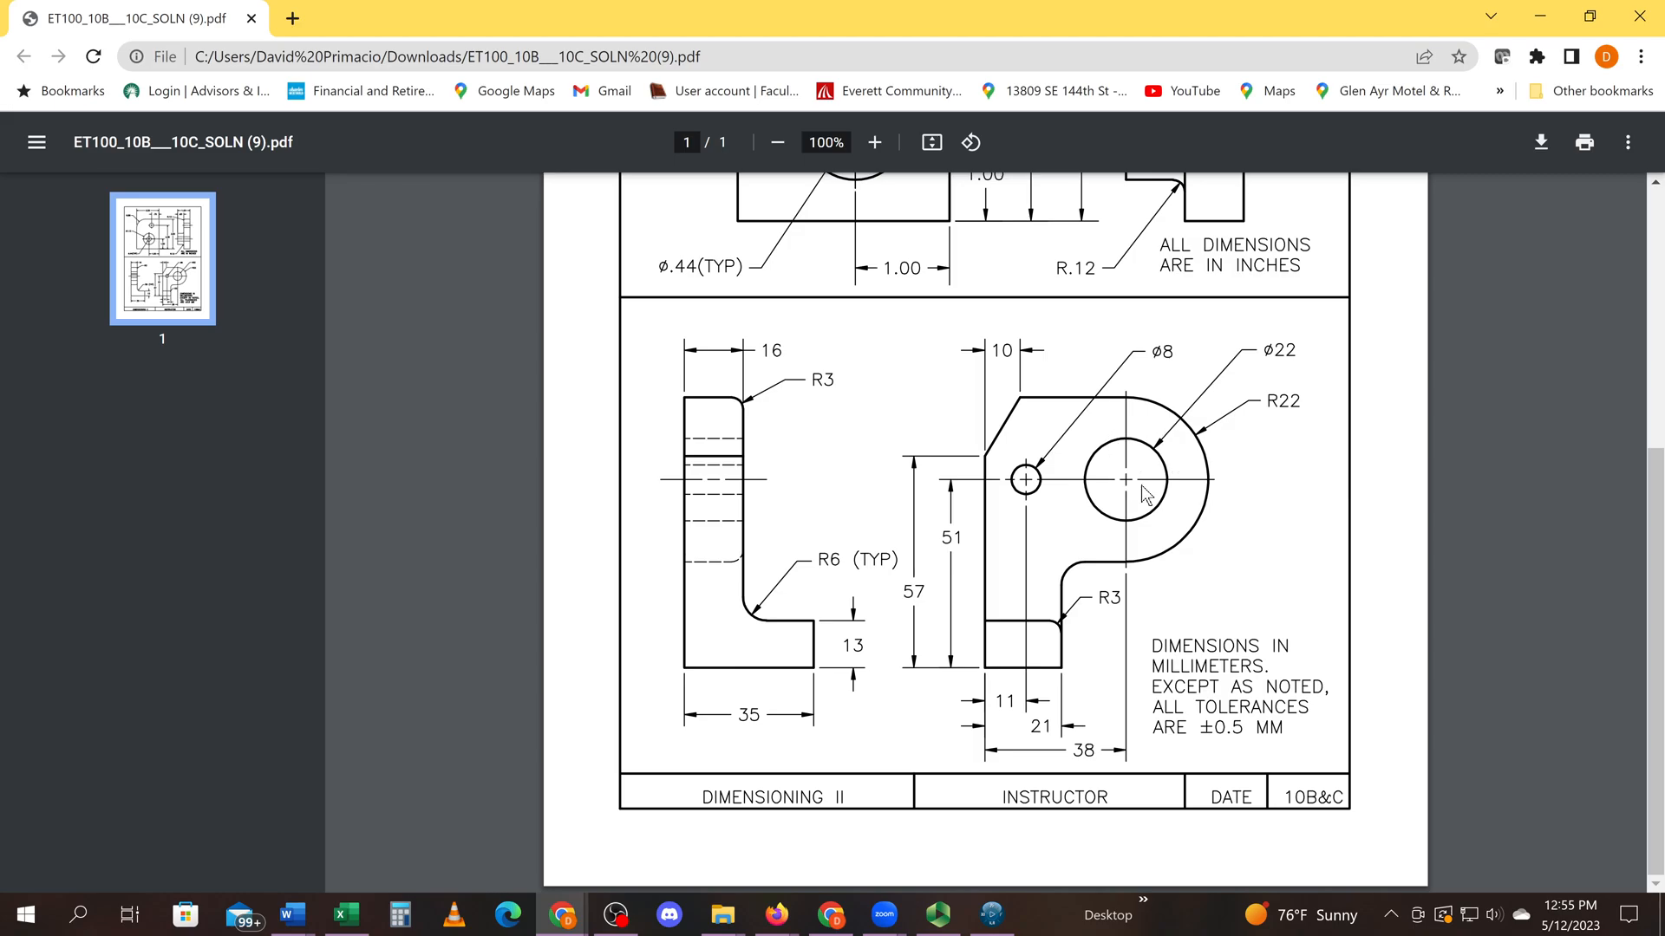
key(alt+Tab)
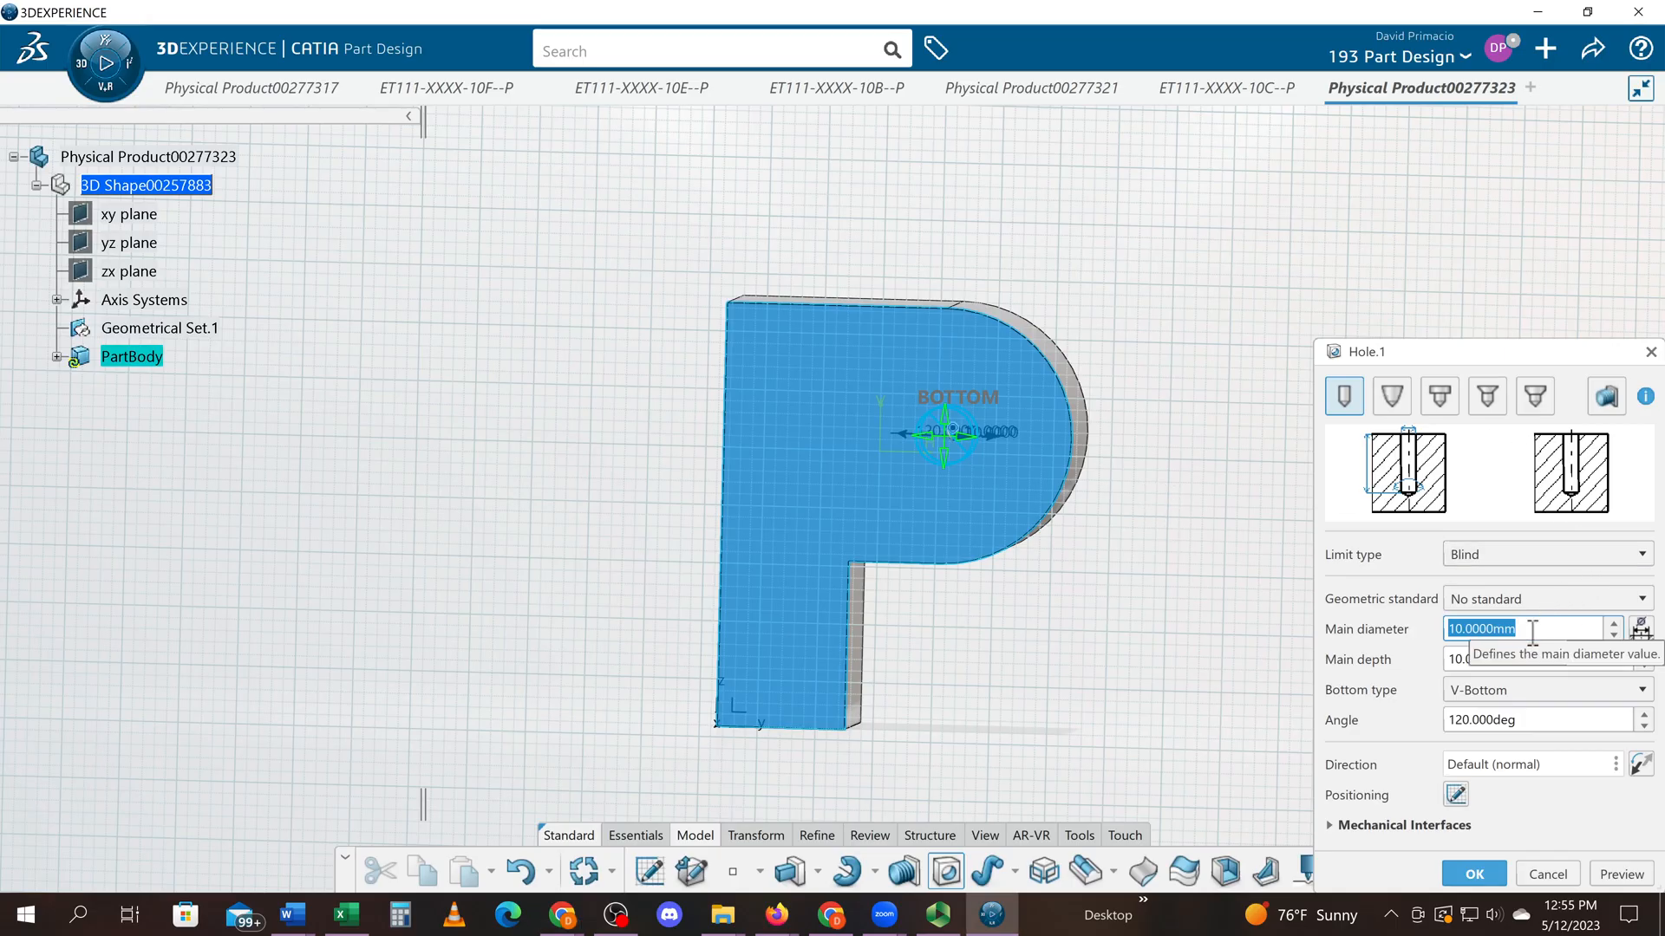
text(22)
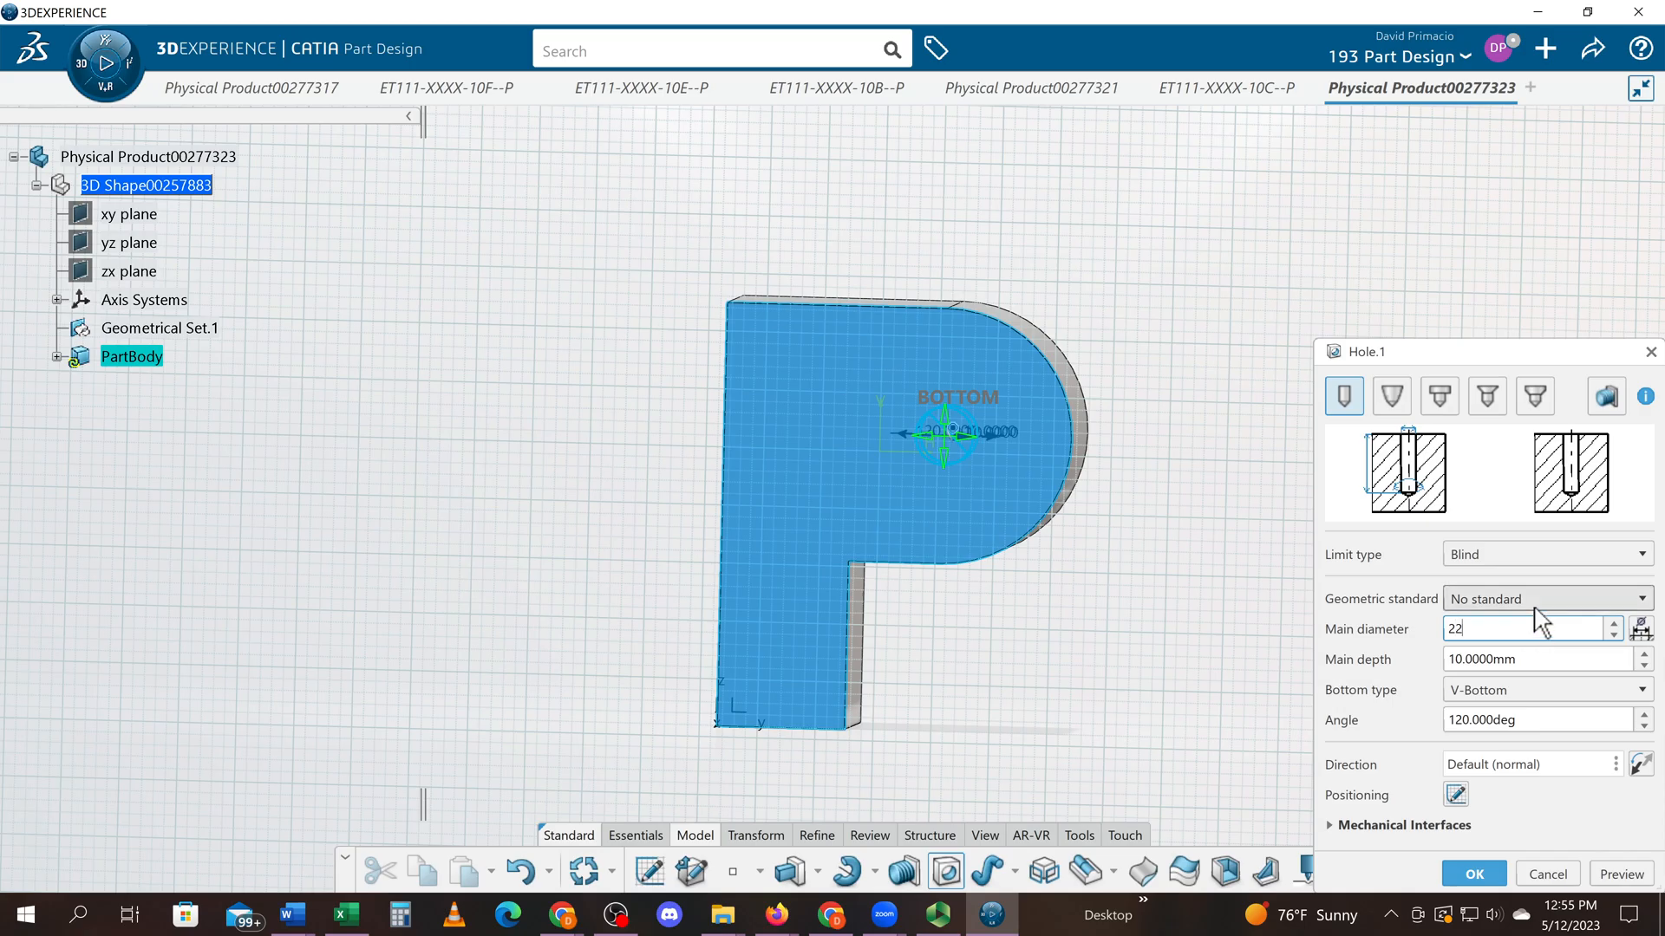
click(1515, 565)
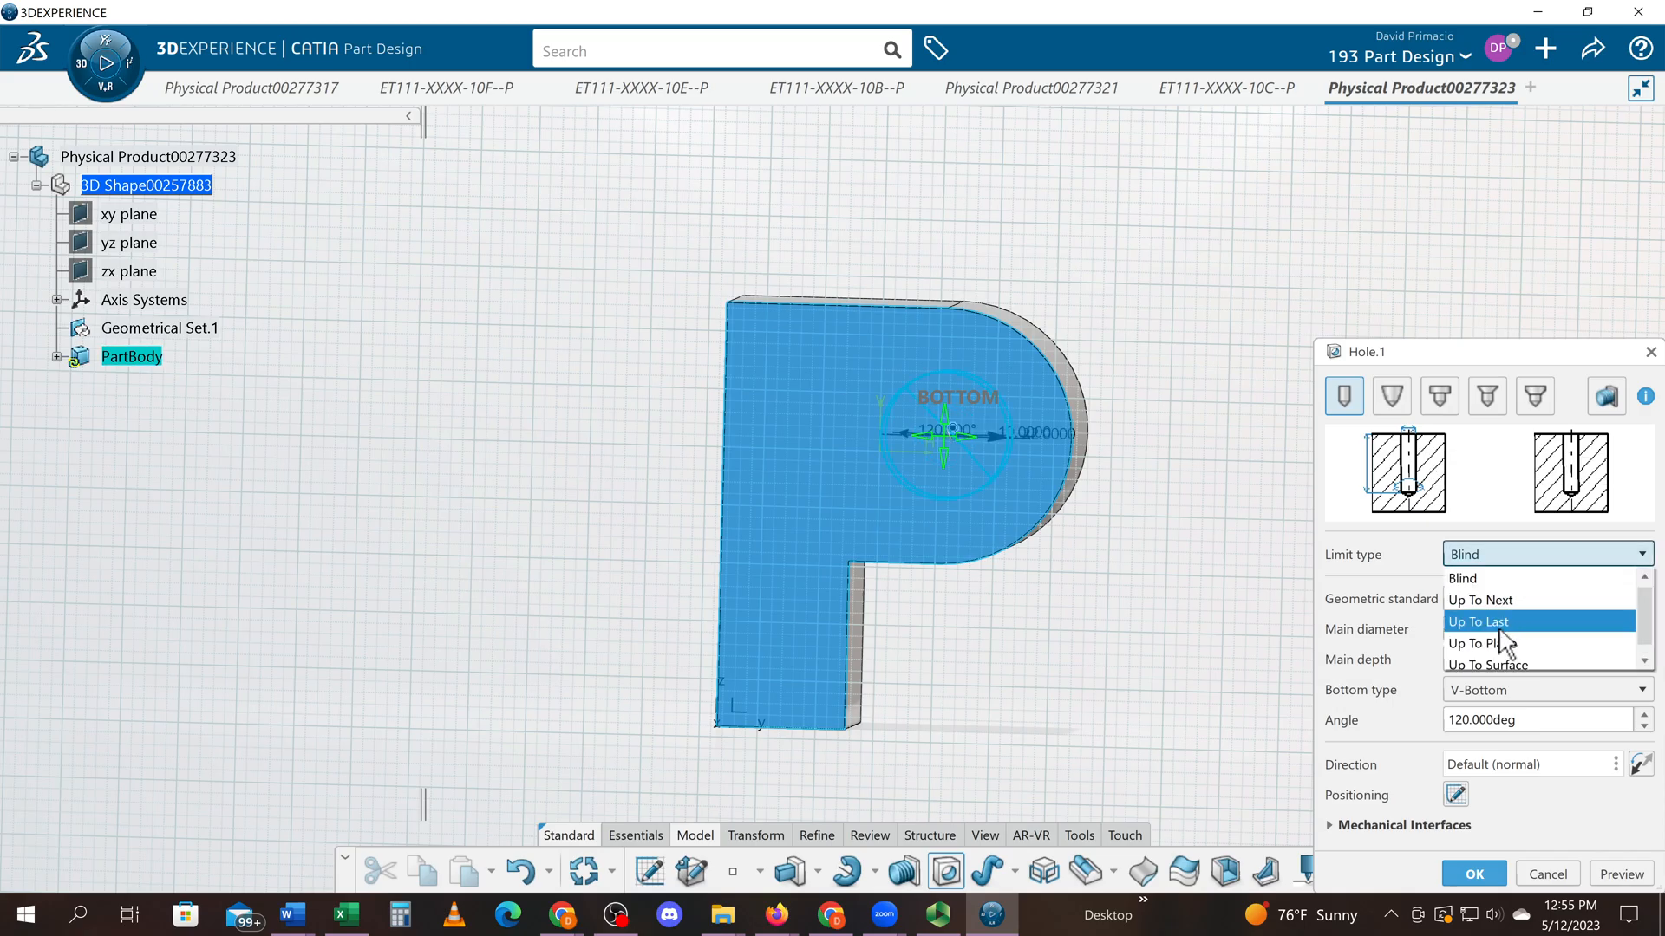
click(1500, 624)
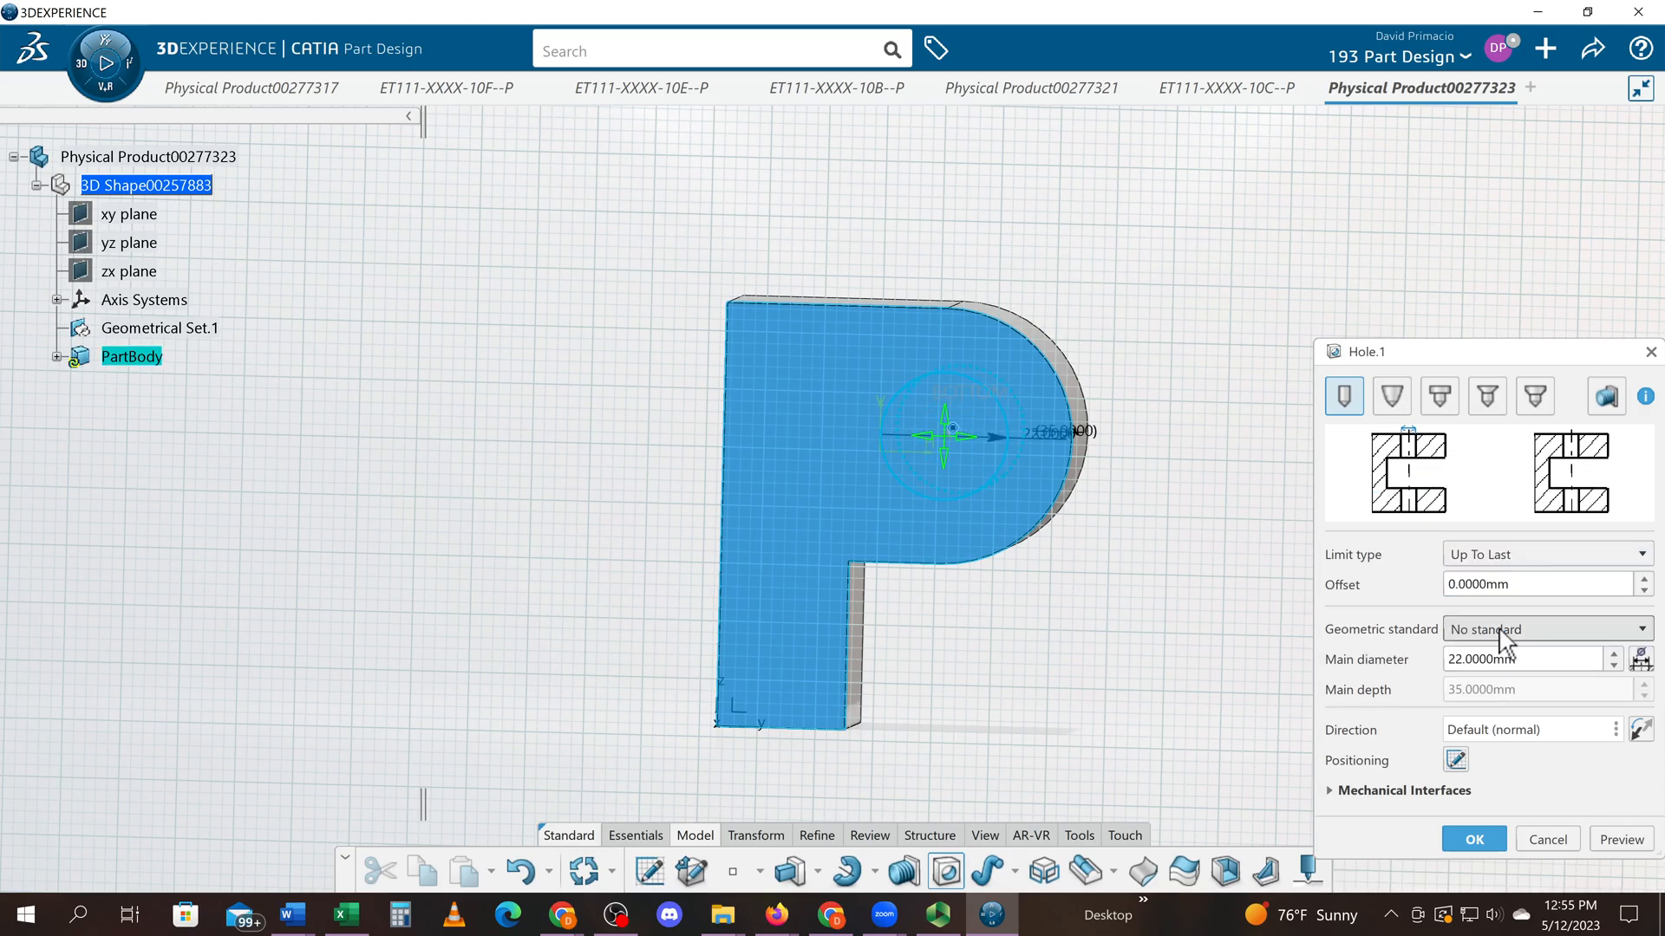
click(1474, 840)
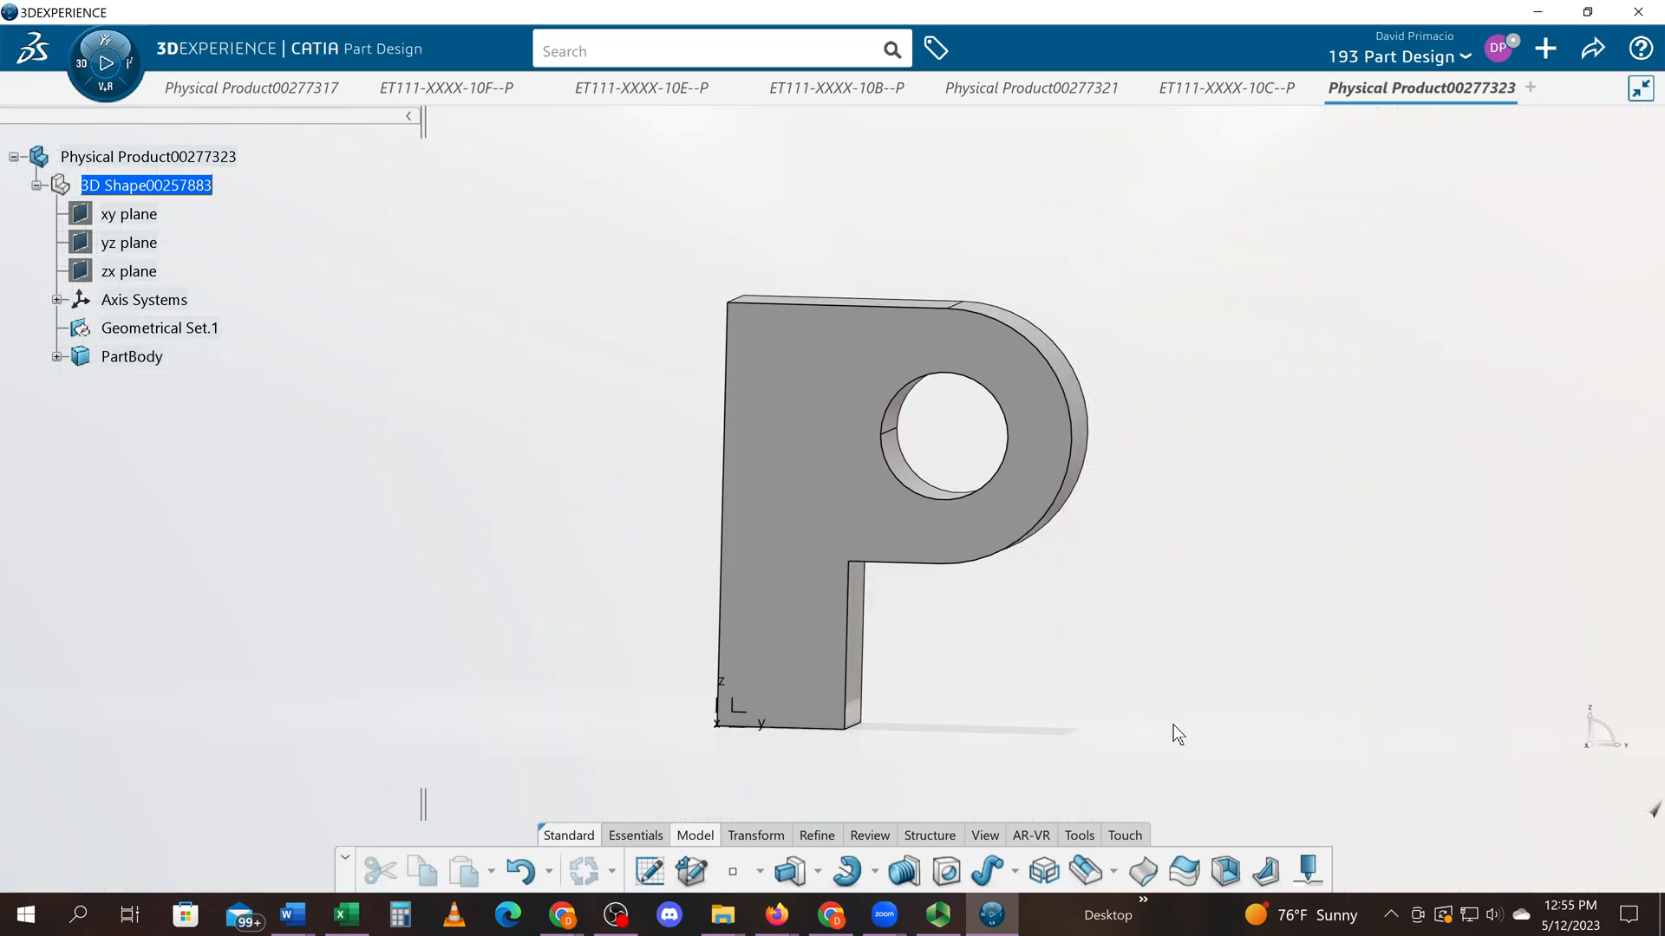
Place a second hole of 8 mm diameter on the front face, about 11 mm from the long vertical edge and 51 mm above the bottom edge
click(946, 871)
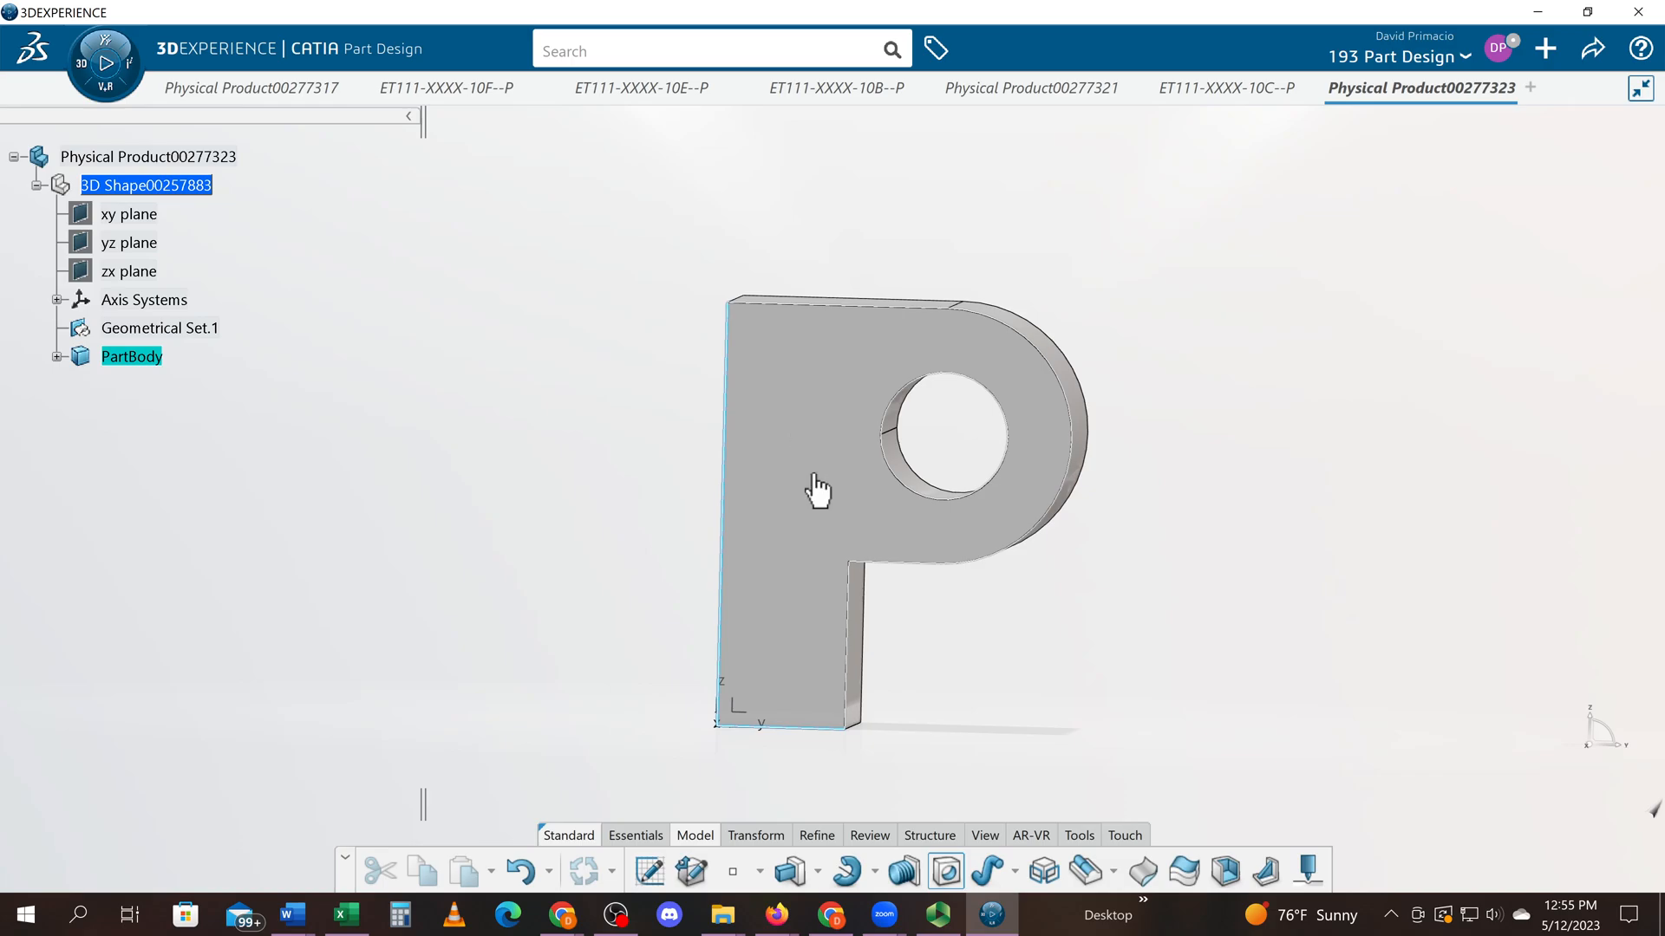
click(793, 455)
key(alt+Tab)
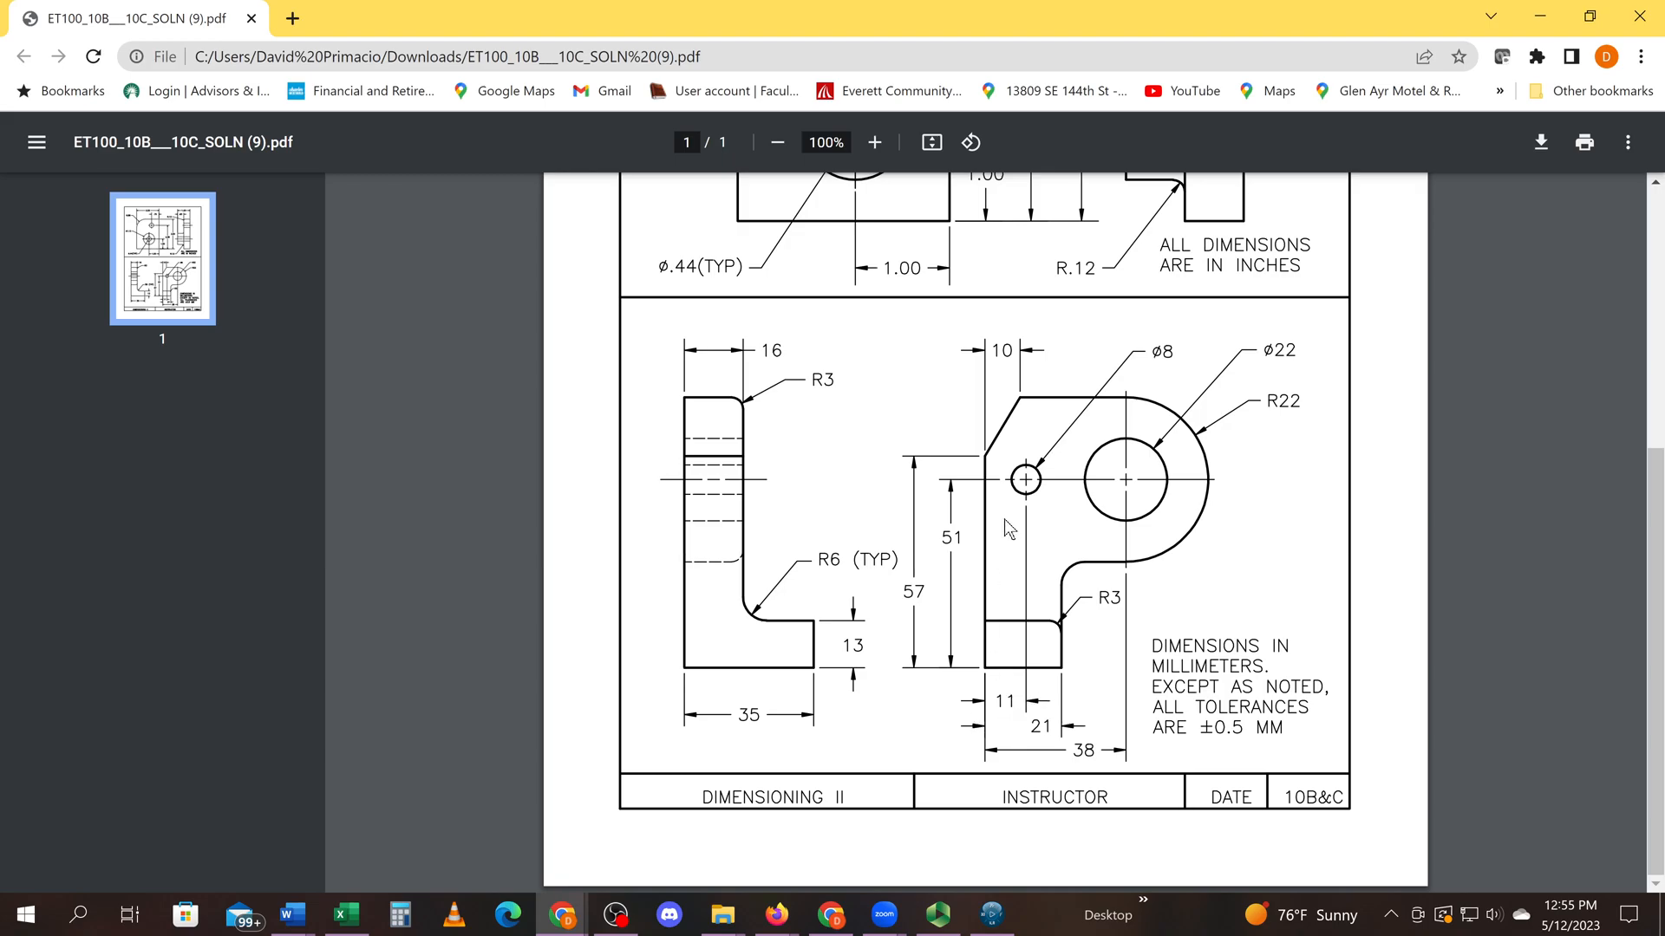
key(alt+Tab)
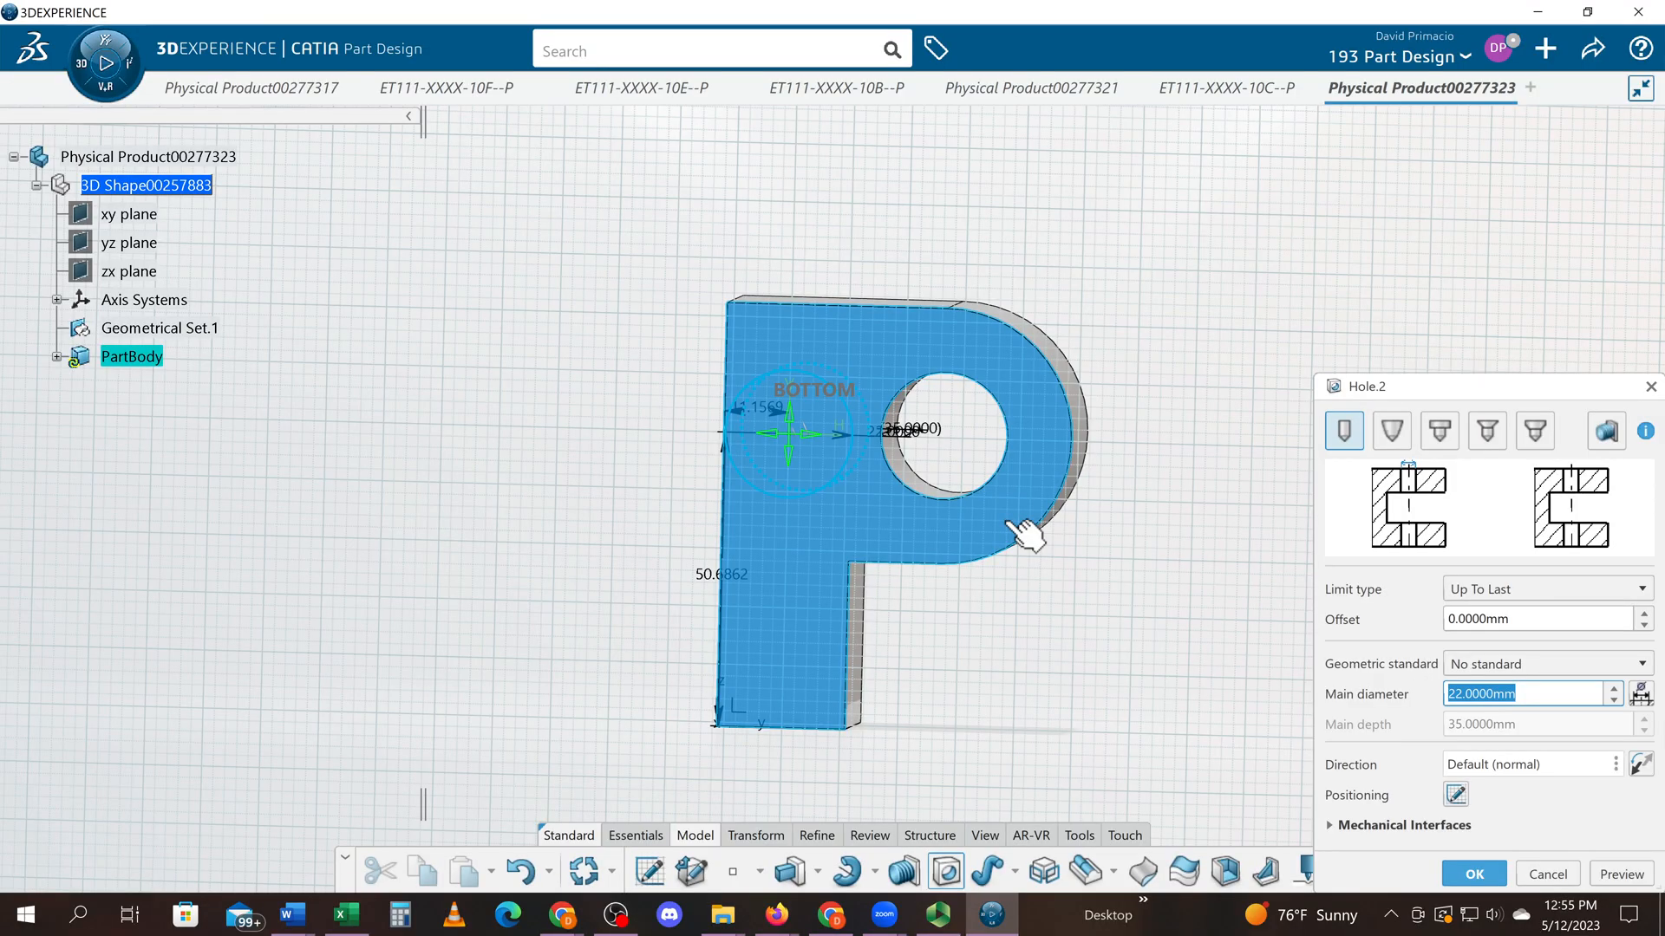
text(8)
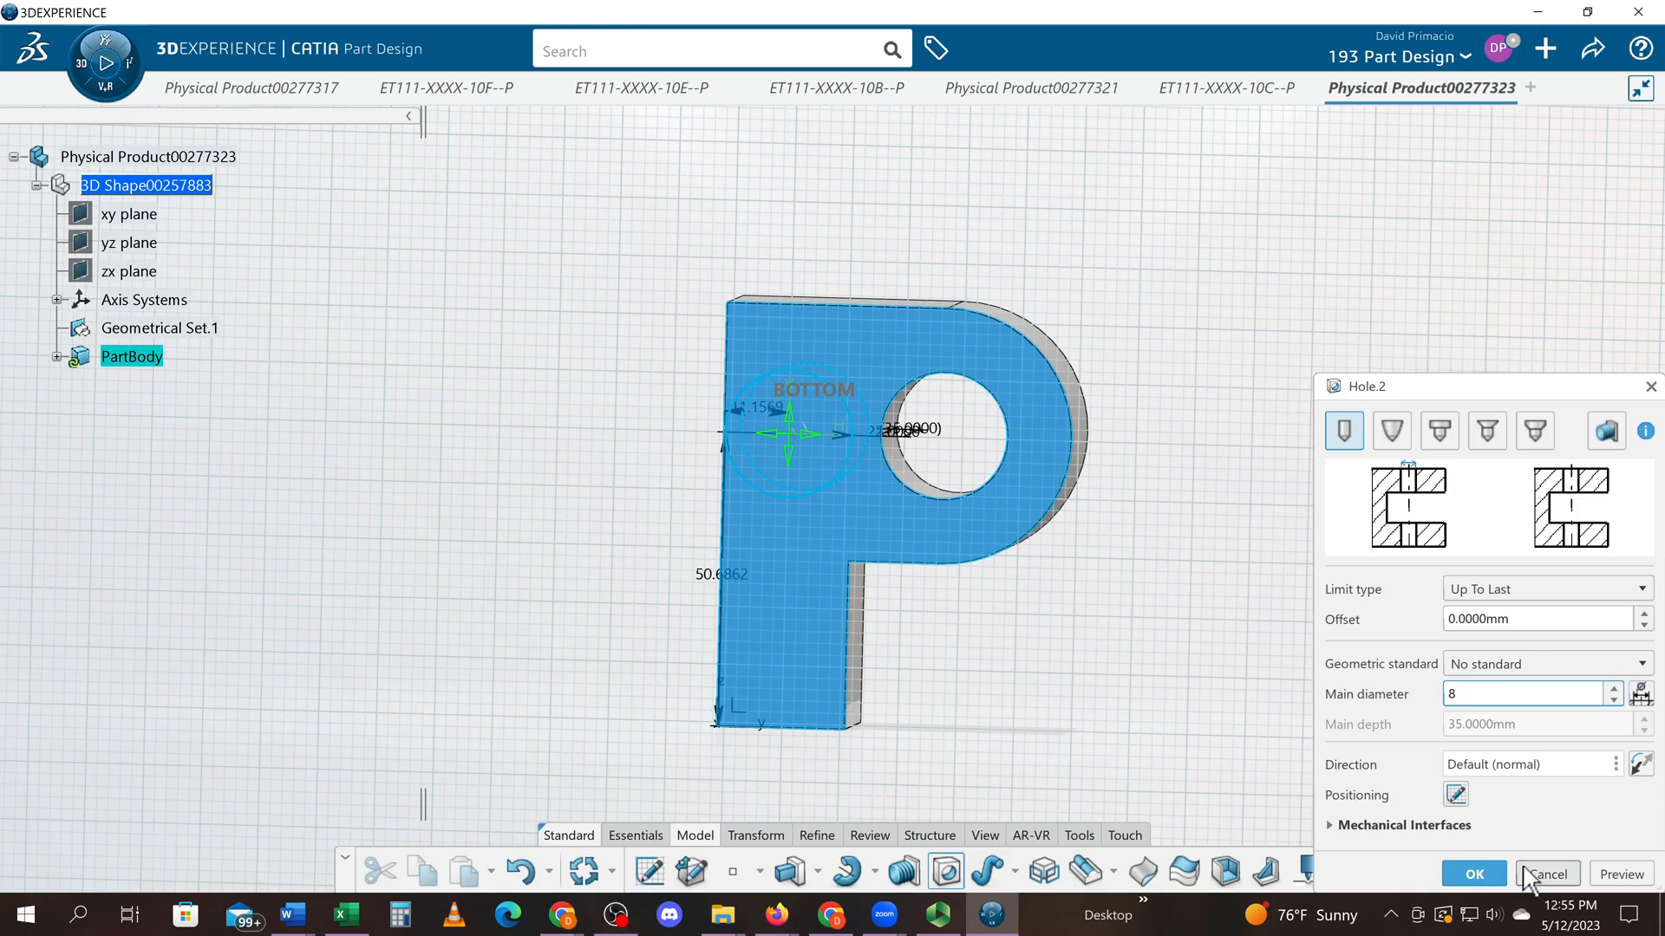
click(1622, 874)
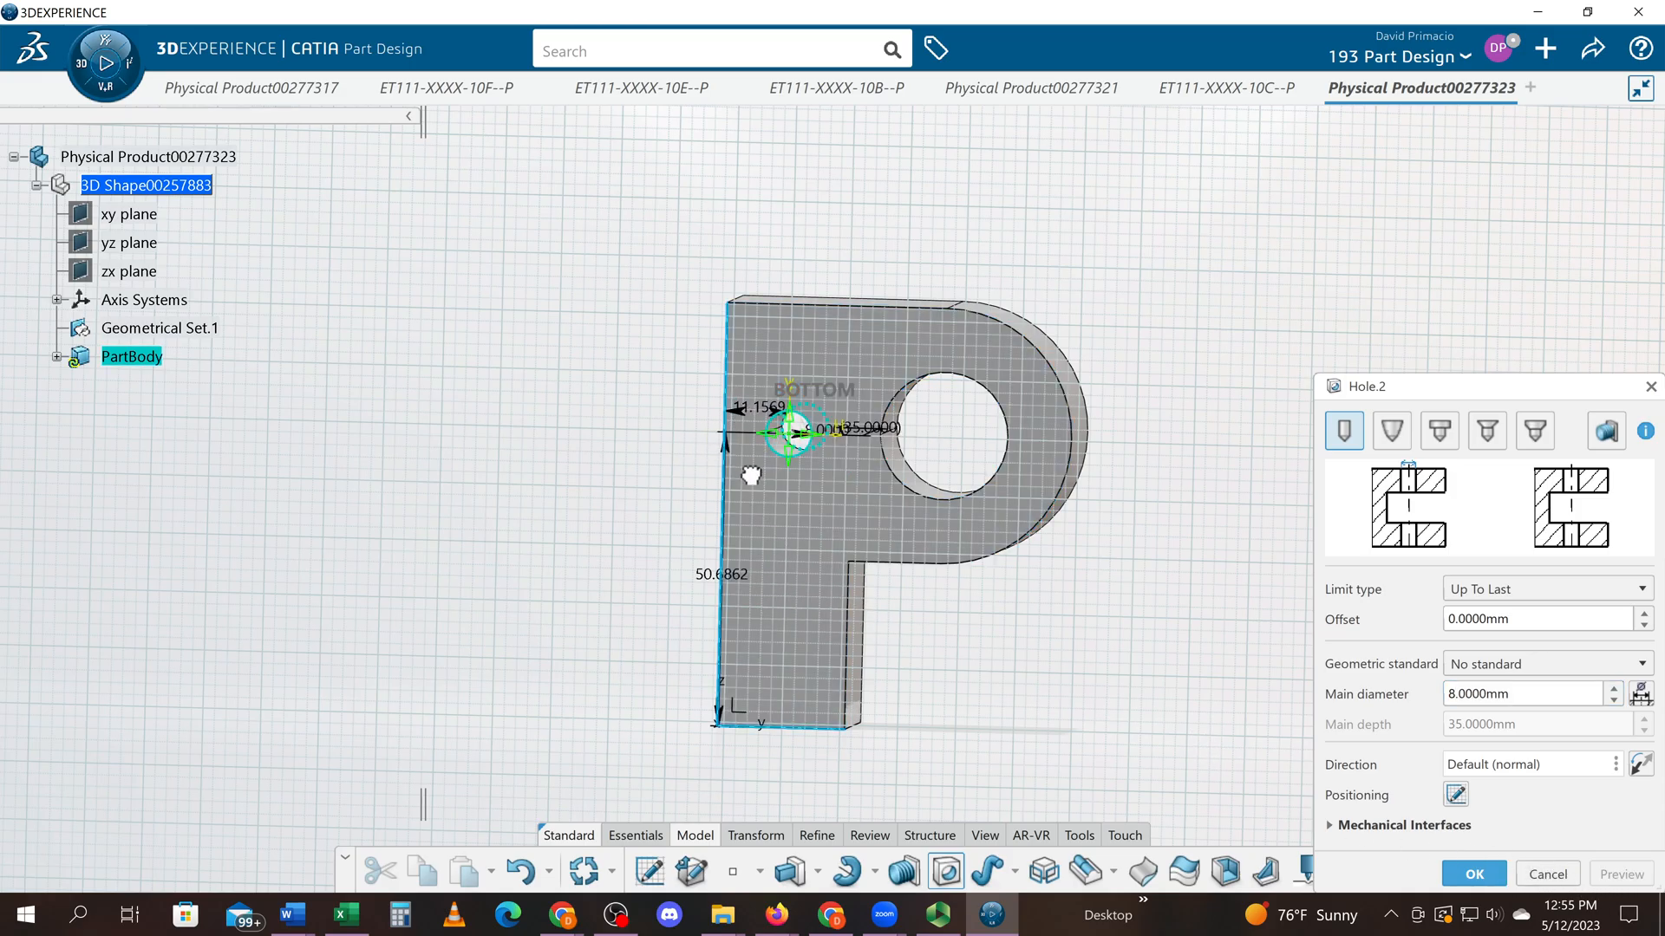
Move the small hole's horizontal offset dimension above the part and set it to 11 mm from the long vertical edge
drag(680, 497, 589, 477)
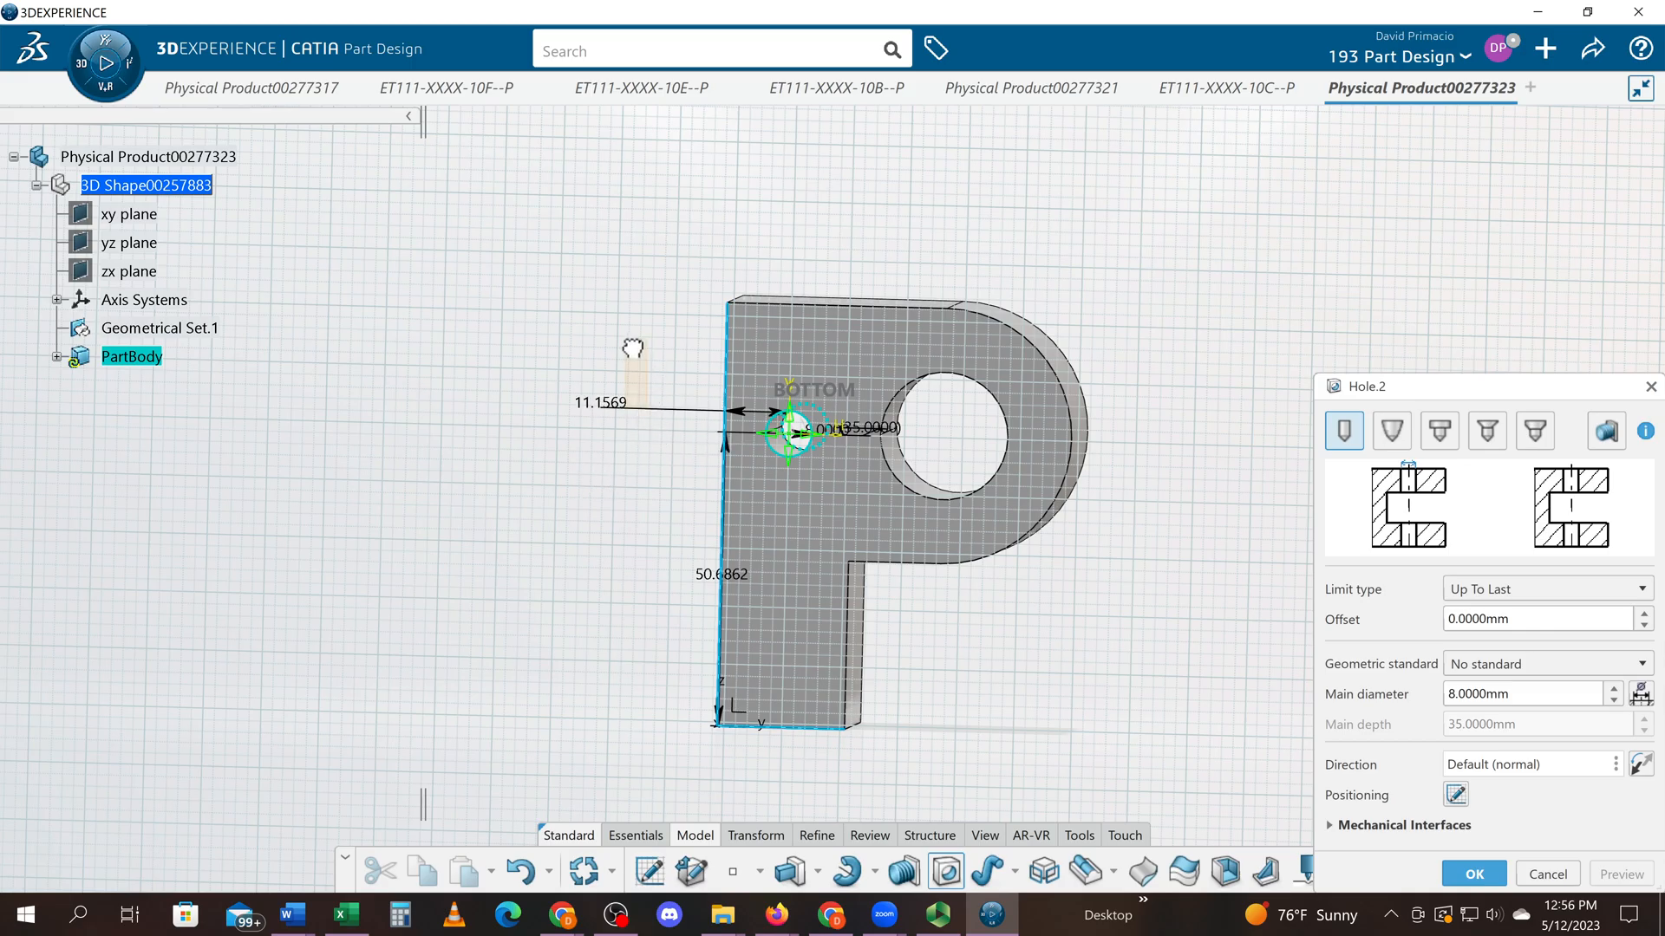
drag(680, 415, 664, 173)
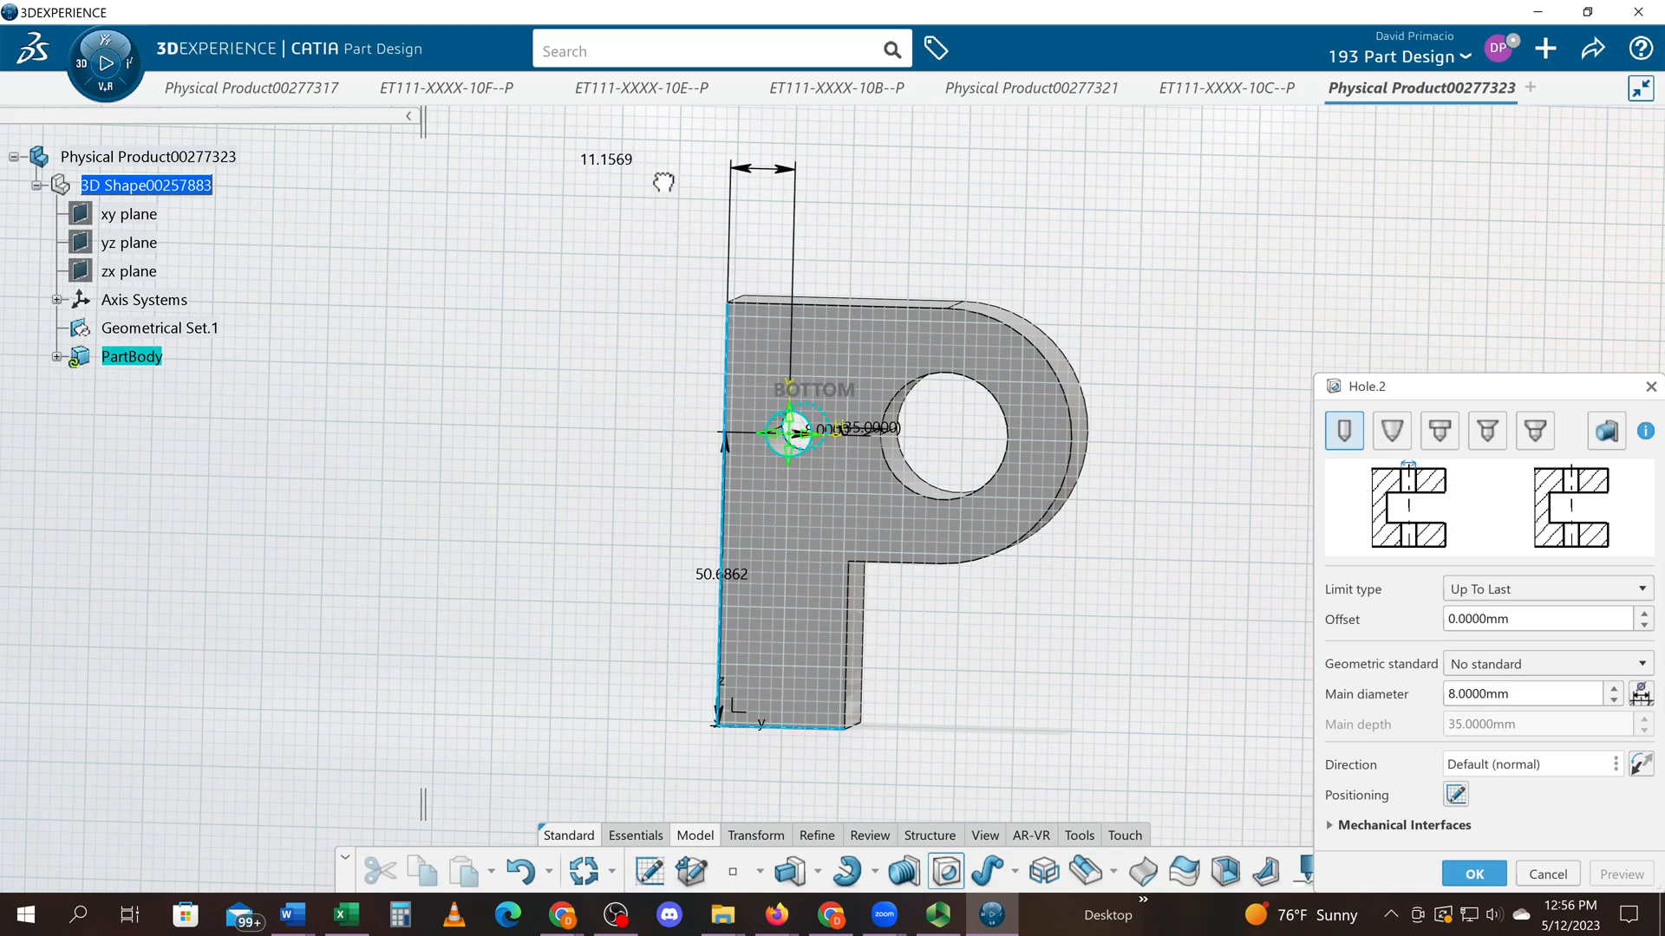
double_click(606, 178)
text(1)
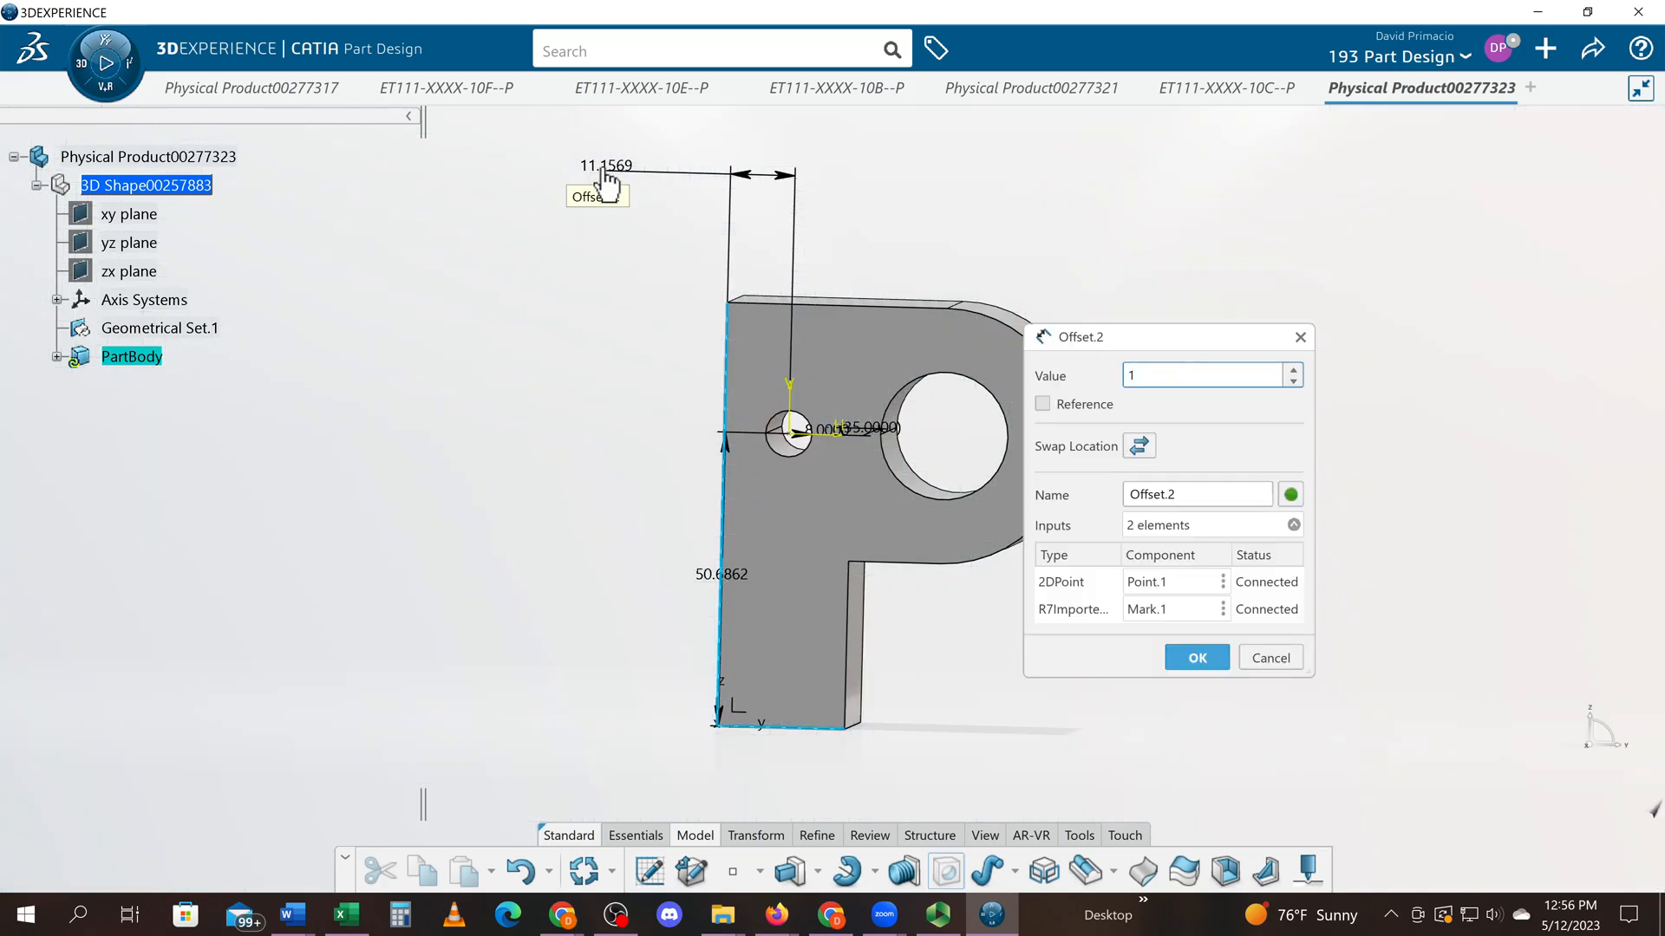
text(1)
key(Return)
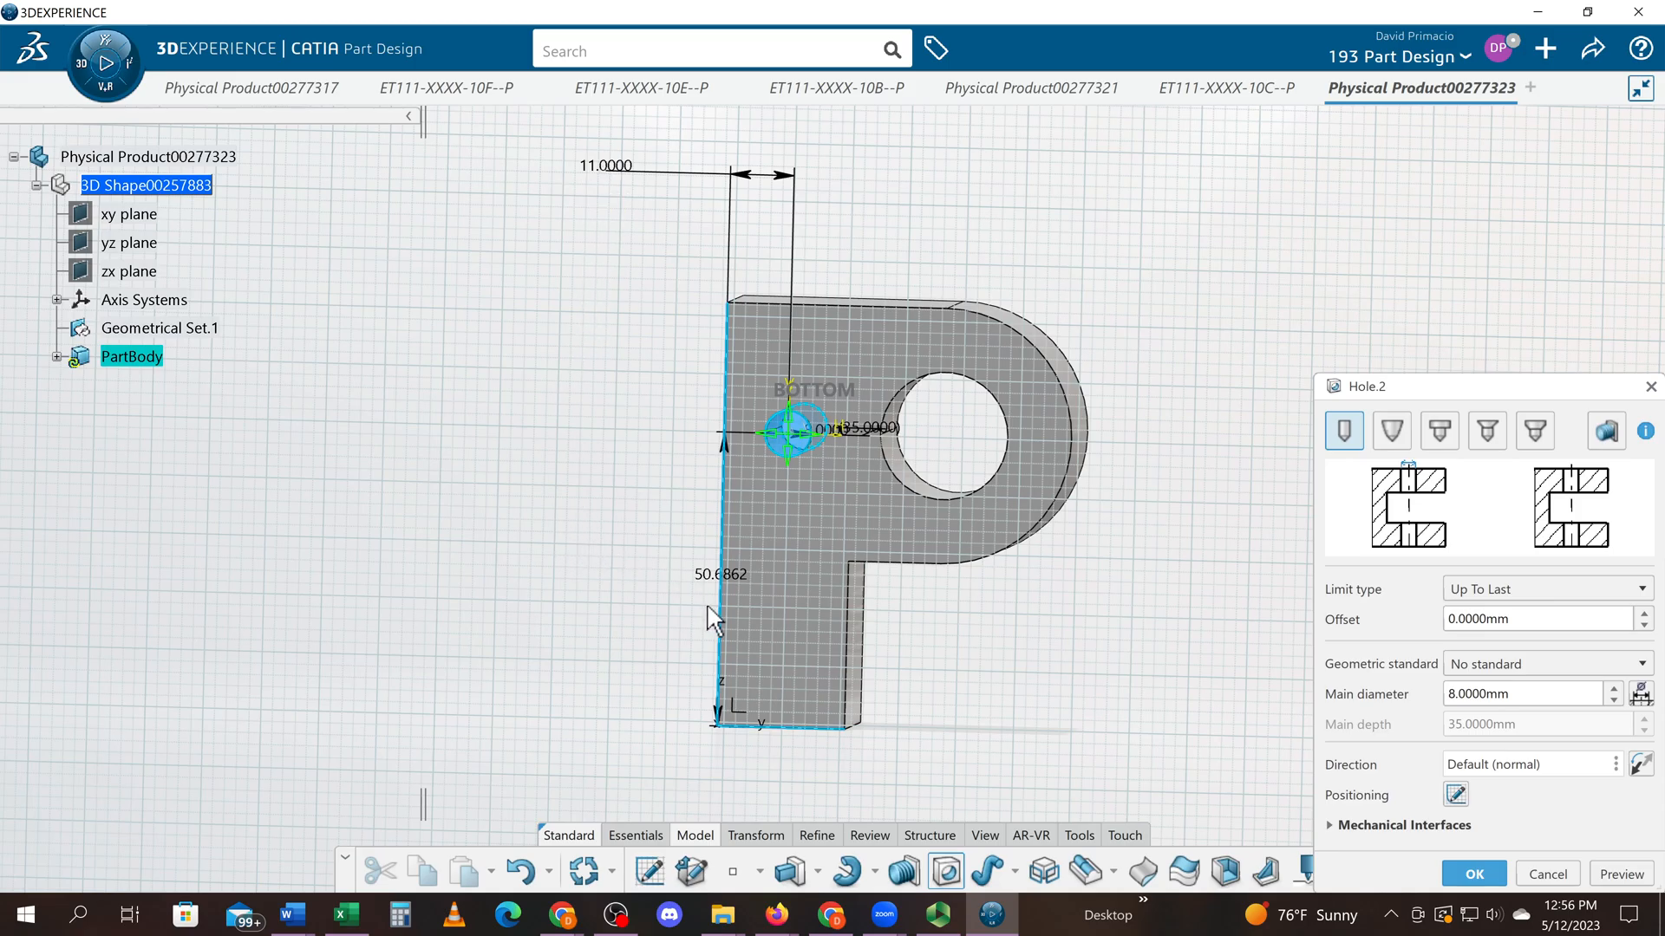
Move the small hole's vertical offset dimension clear of the part, set it to 51 mm from the bottom edge, and create the hole
drag(706, 581, 727, 759)
drag(722, 744, 617, 572)
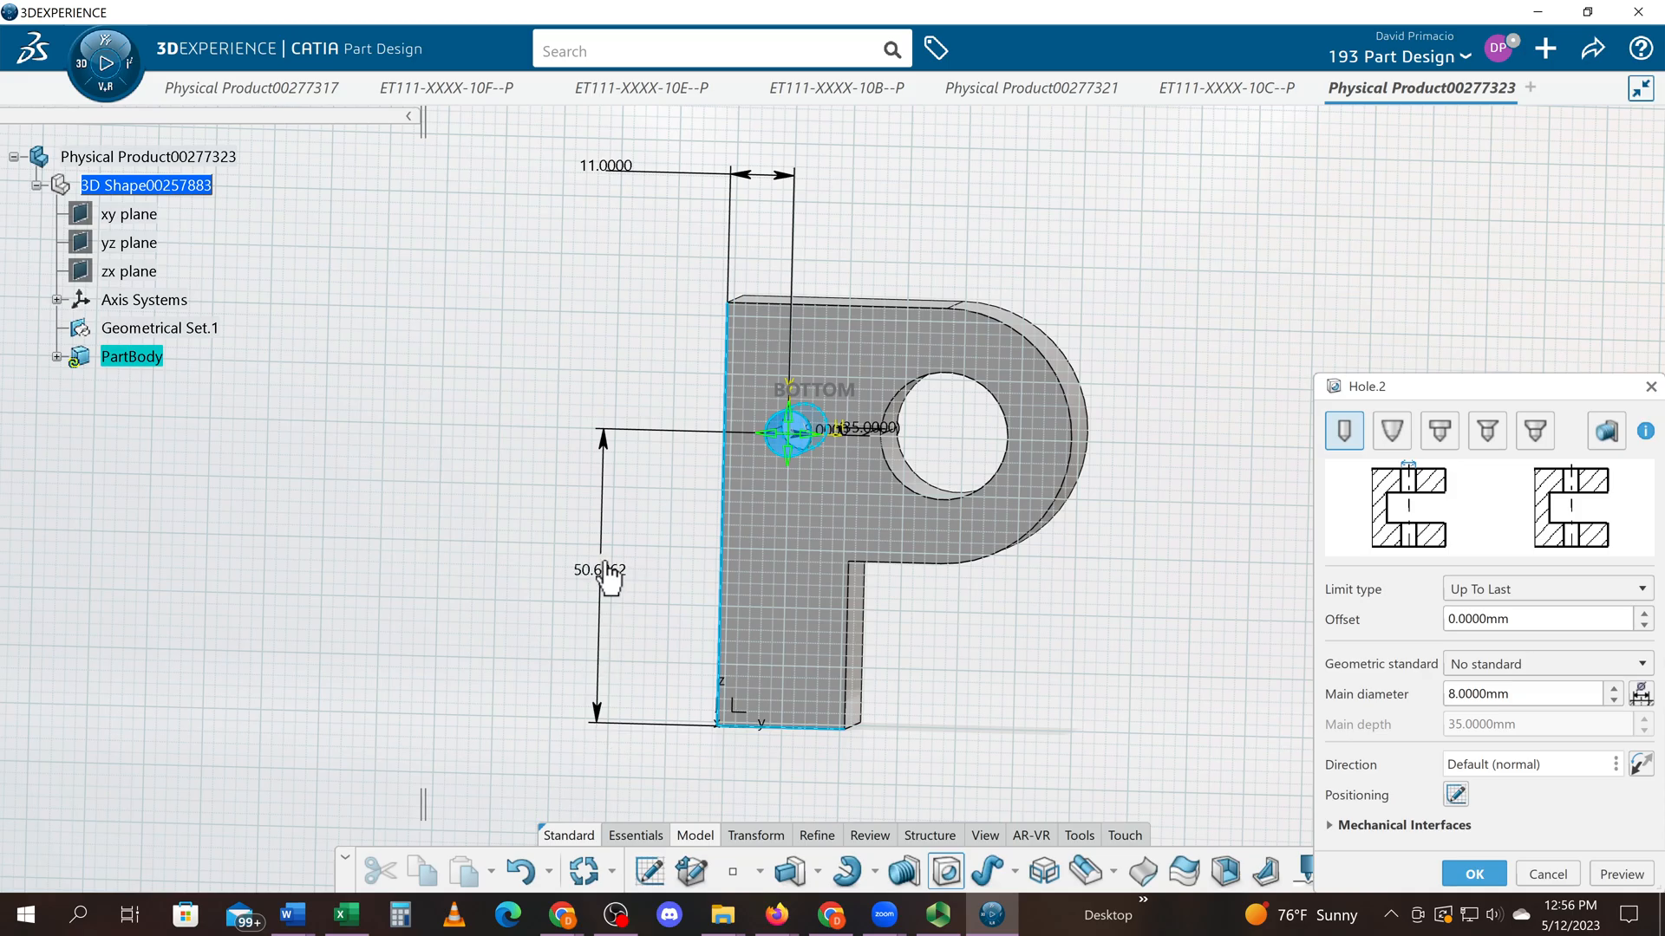
double_click(611, 572)
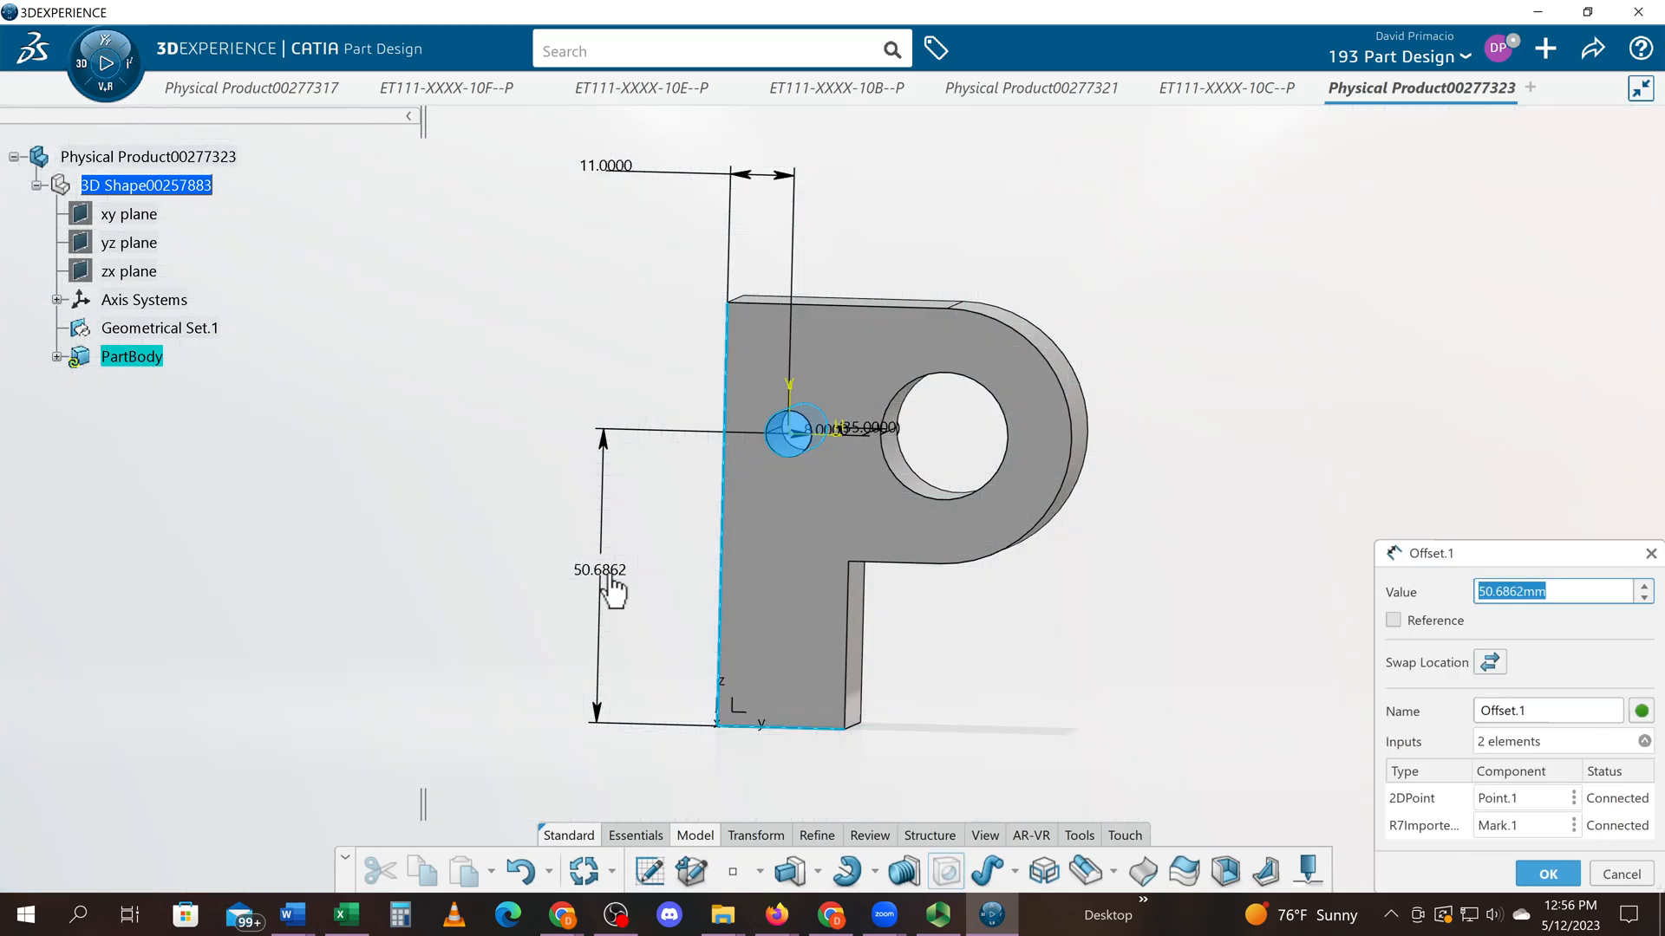
click(1557, 597)
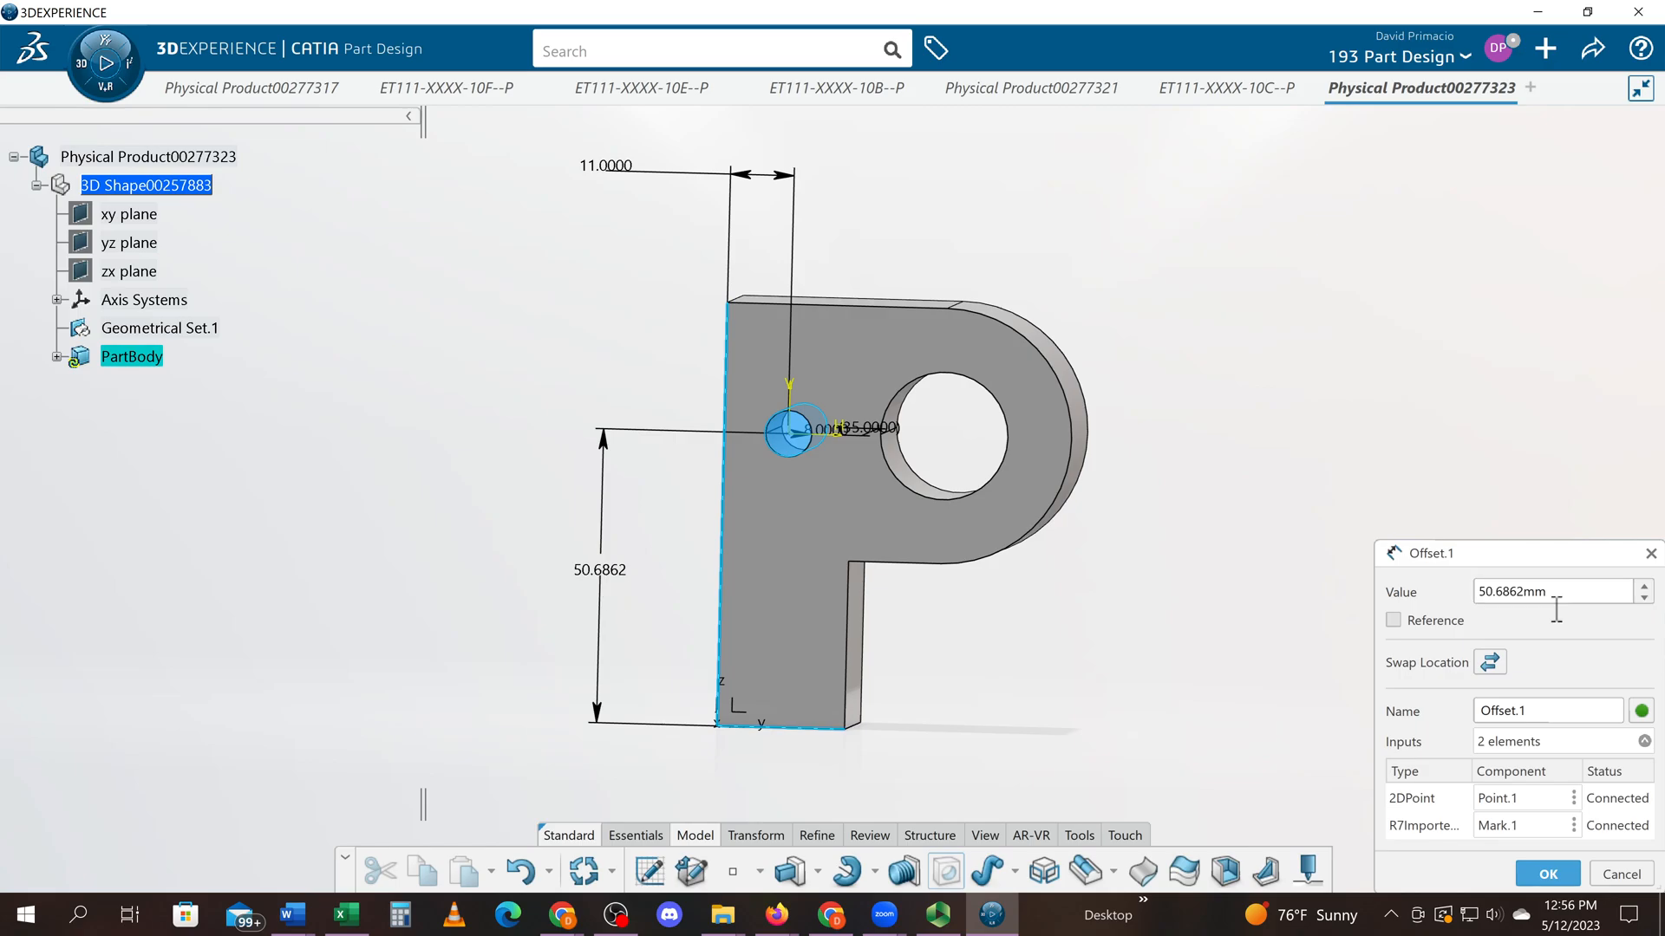
double_click(1551, 593)
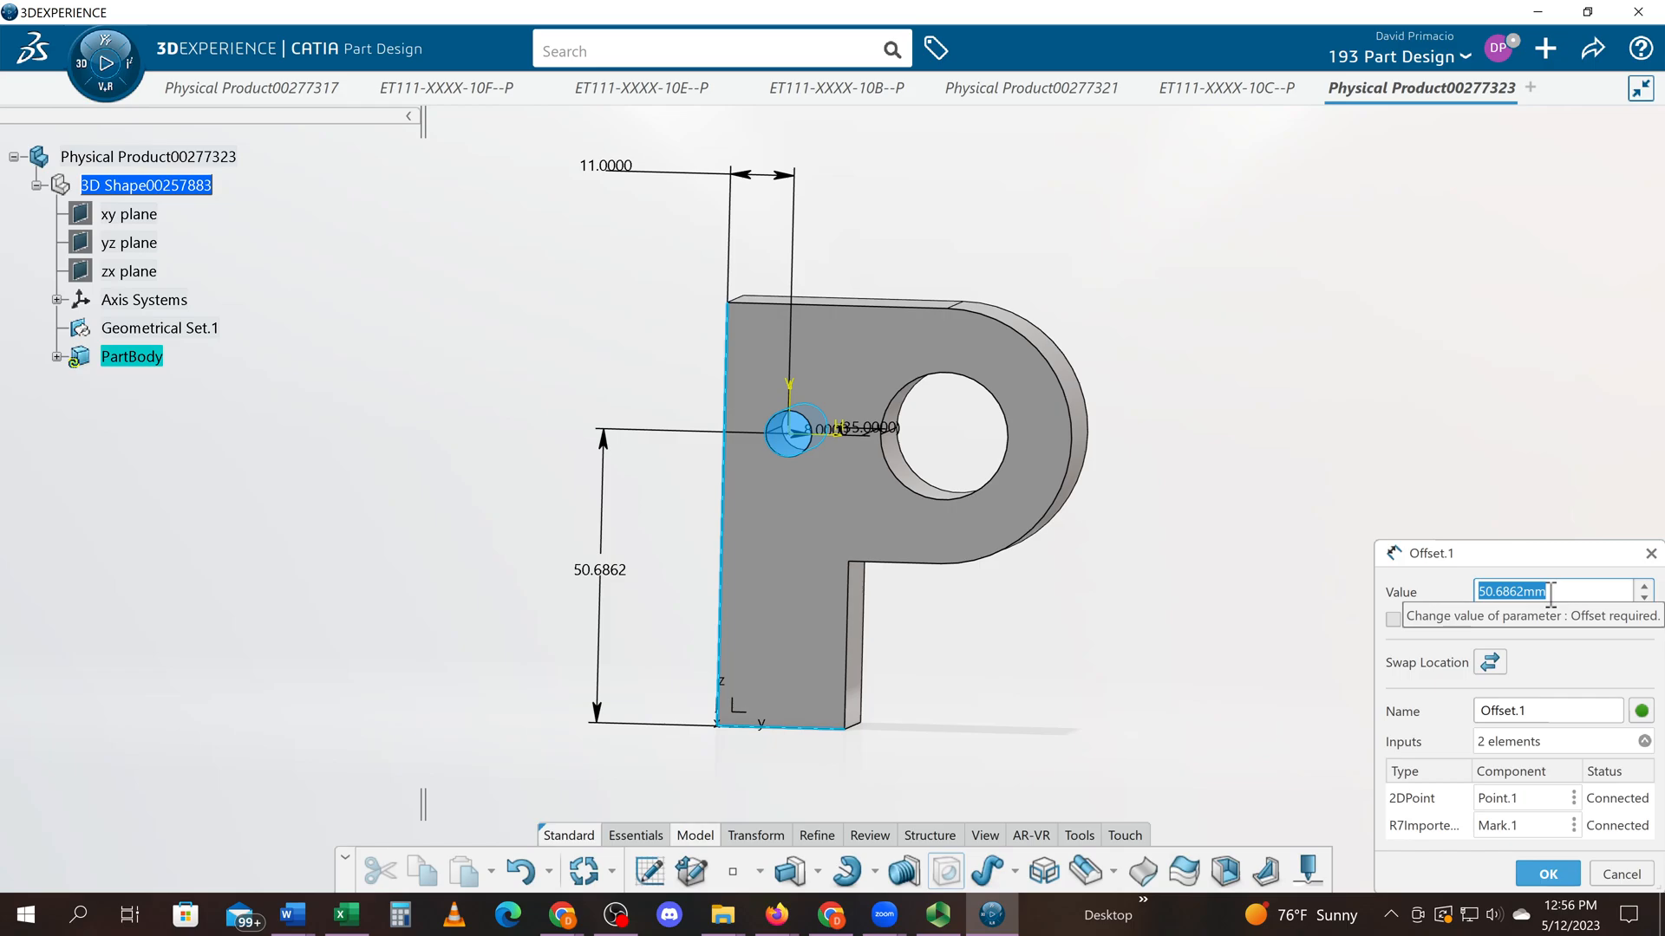
text(51)
key(Return)
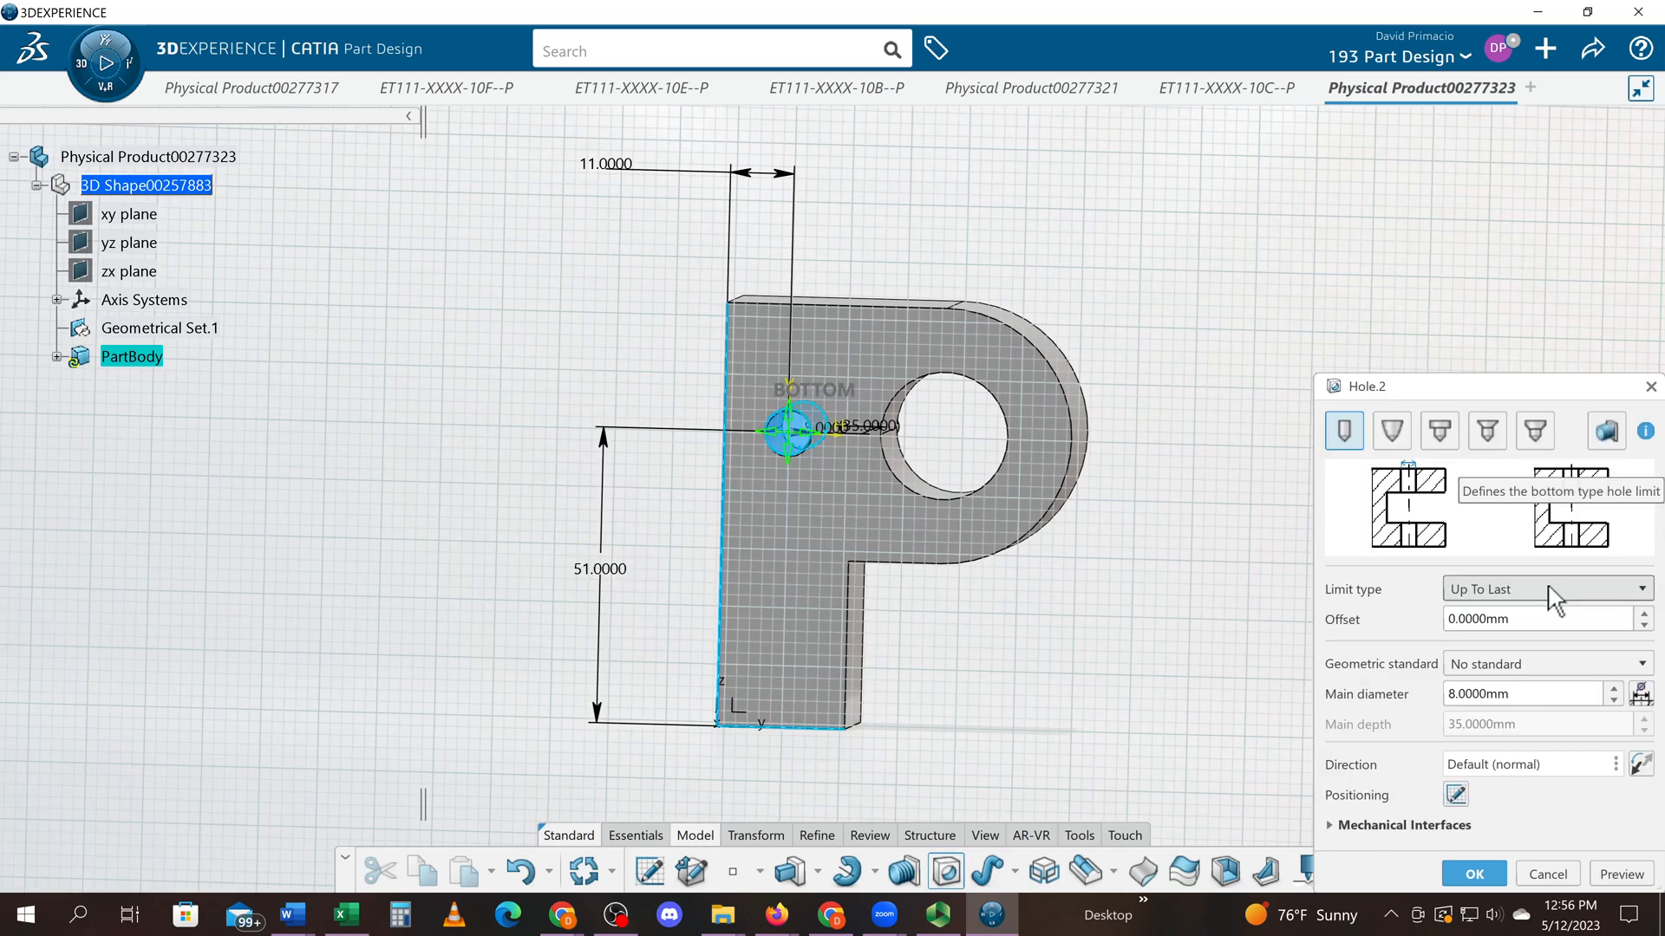
click(1473, 874)
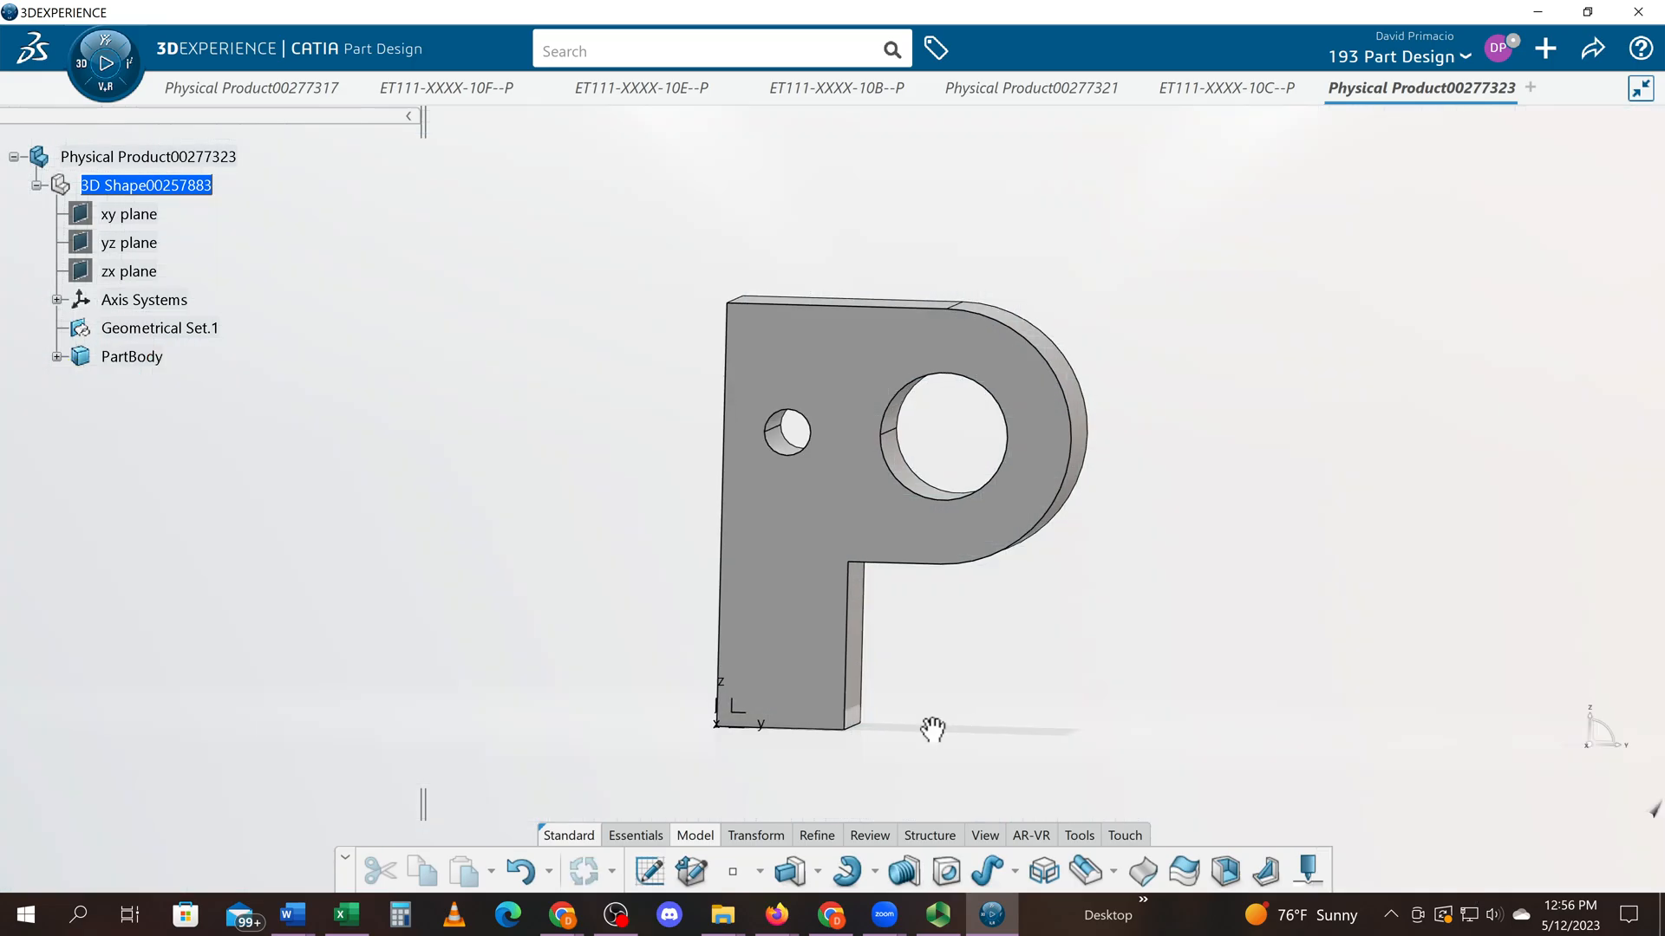
Start a chamfer on the short edge where the top face meets the long vertical side face, using the Length1/length2 control type
middle_drag(1014, 697, 1083, 643)
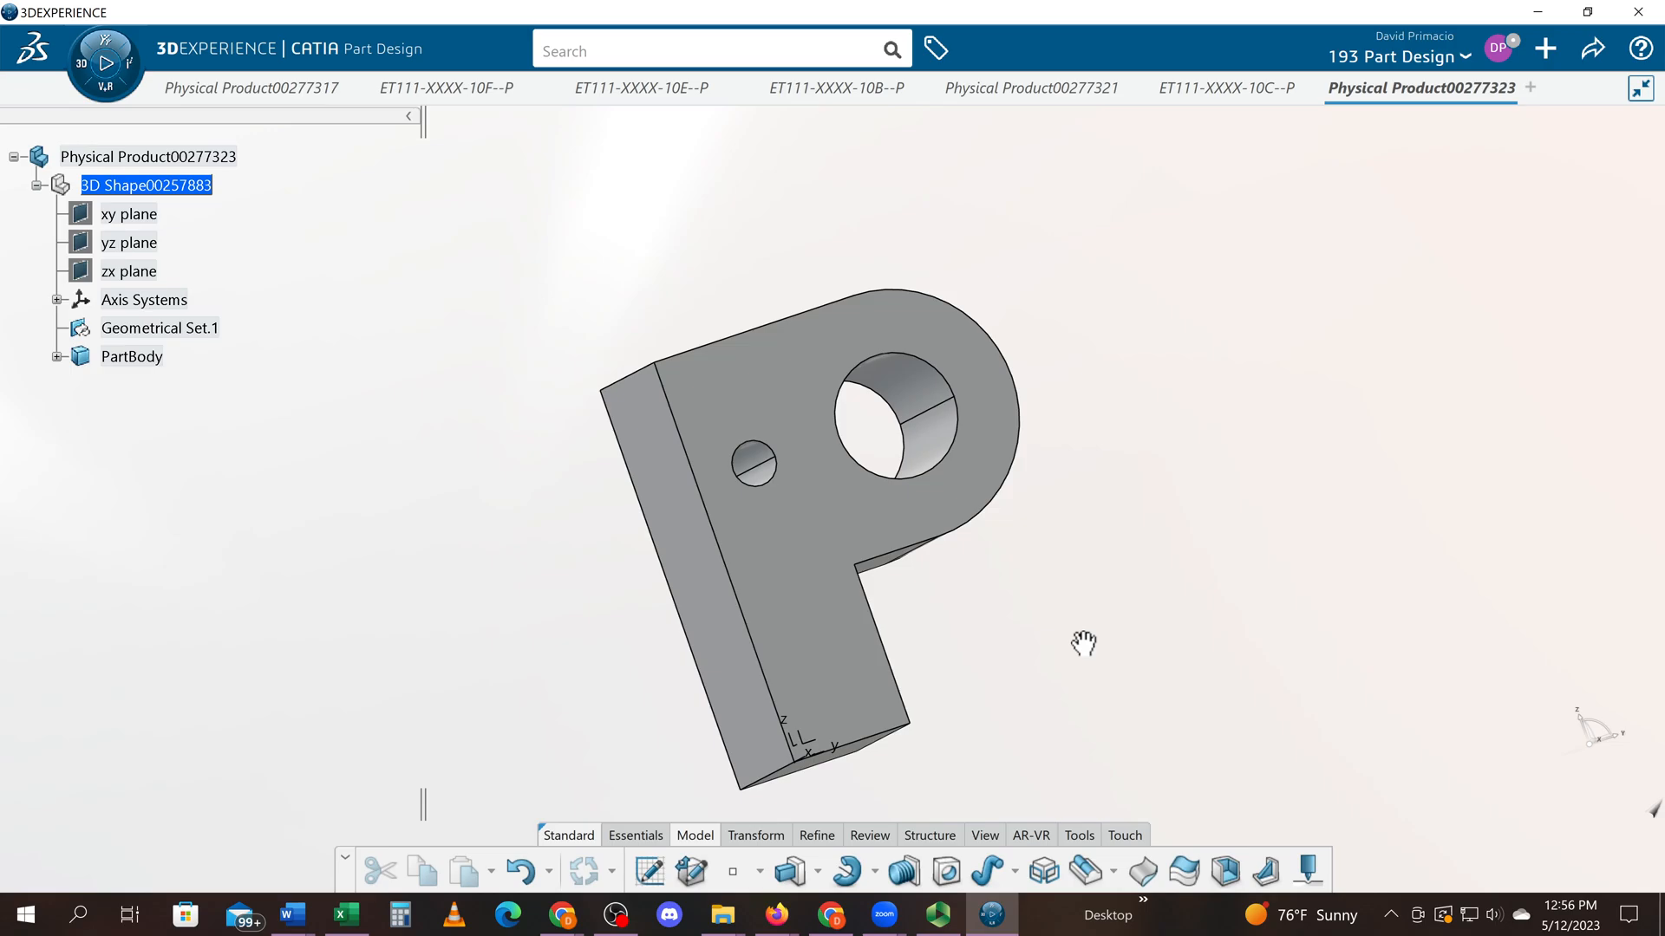
middle_drag(1083, 642, 789, 815)
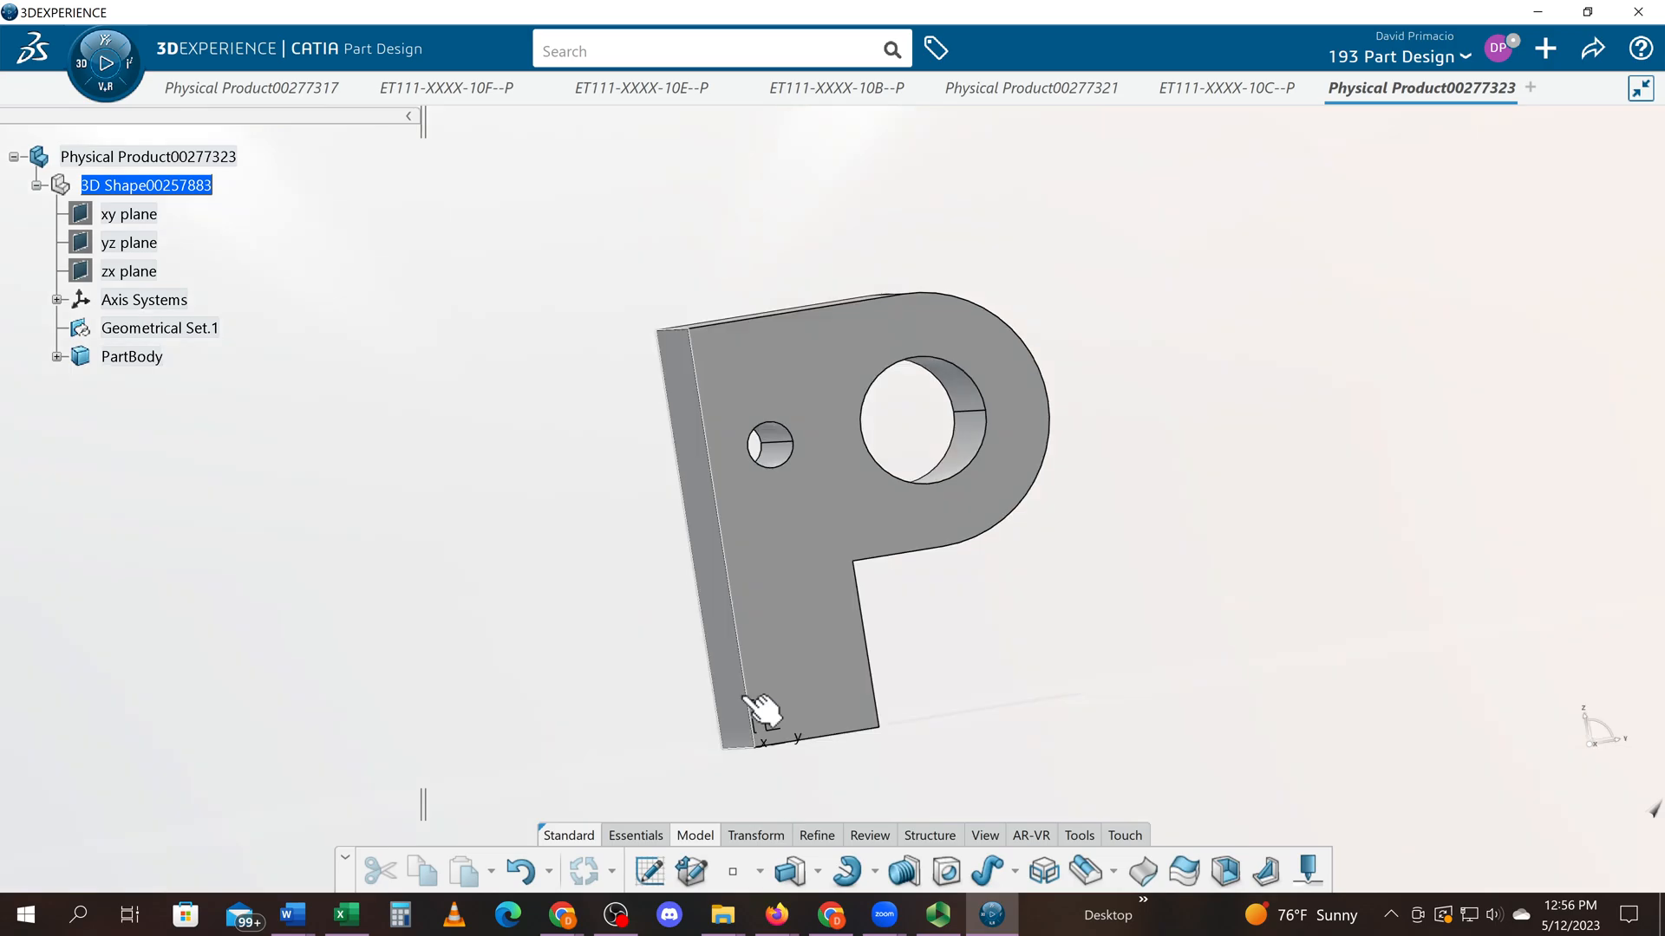
click(811, 836)
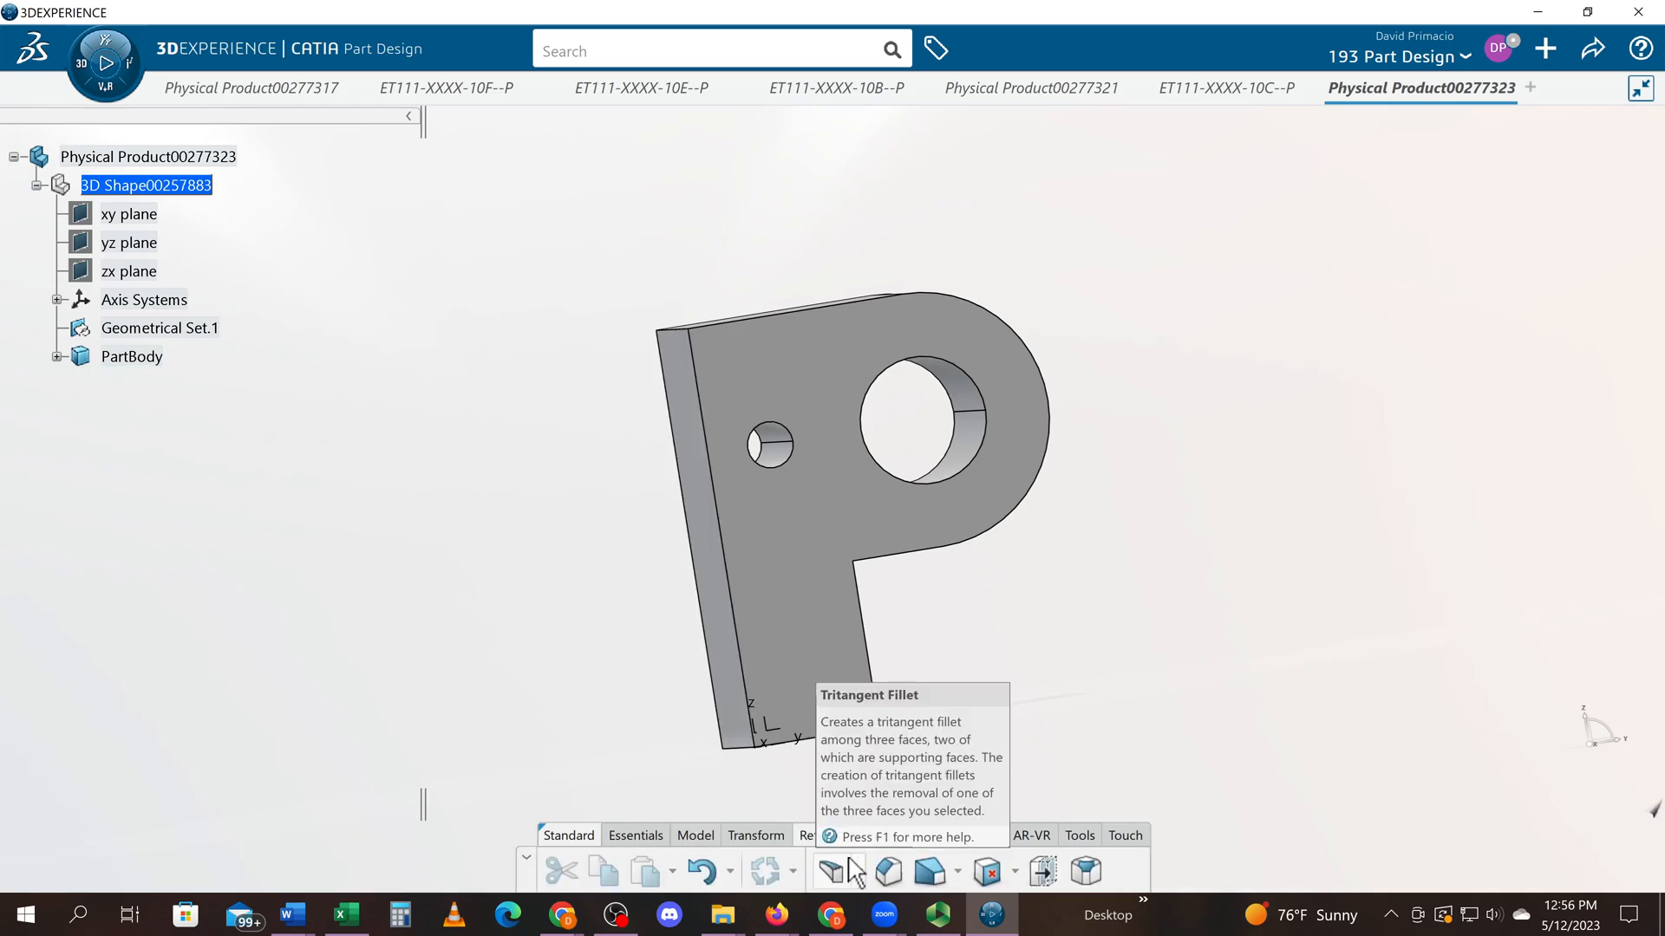
click(889, 870)
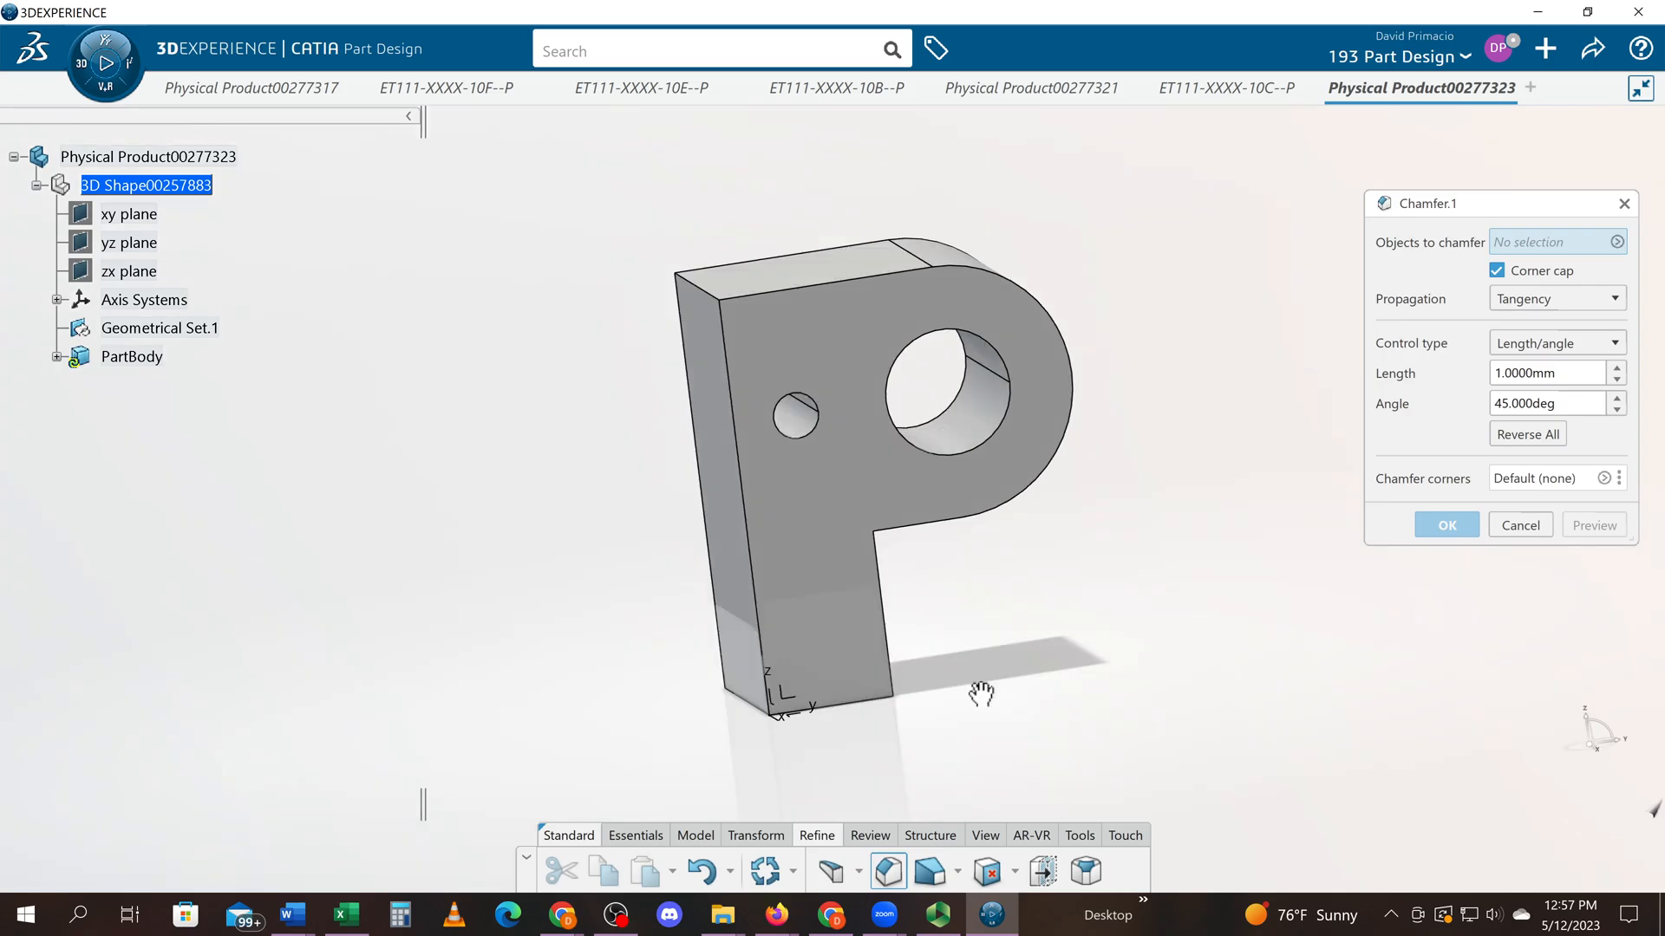
middle_drag(981, 693, 977, 715)
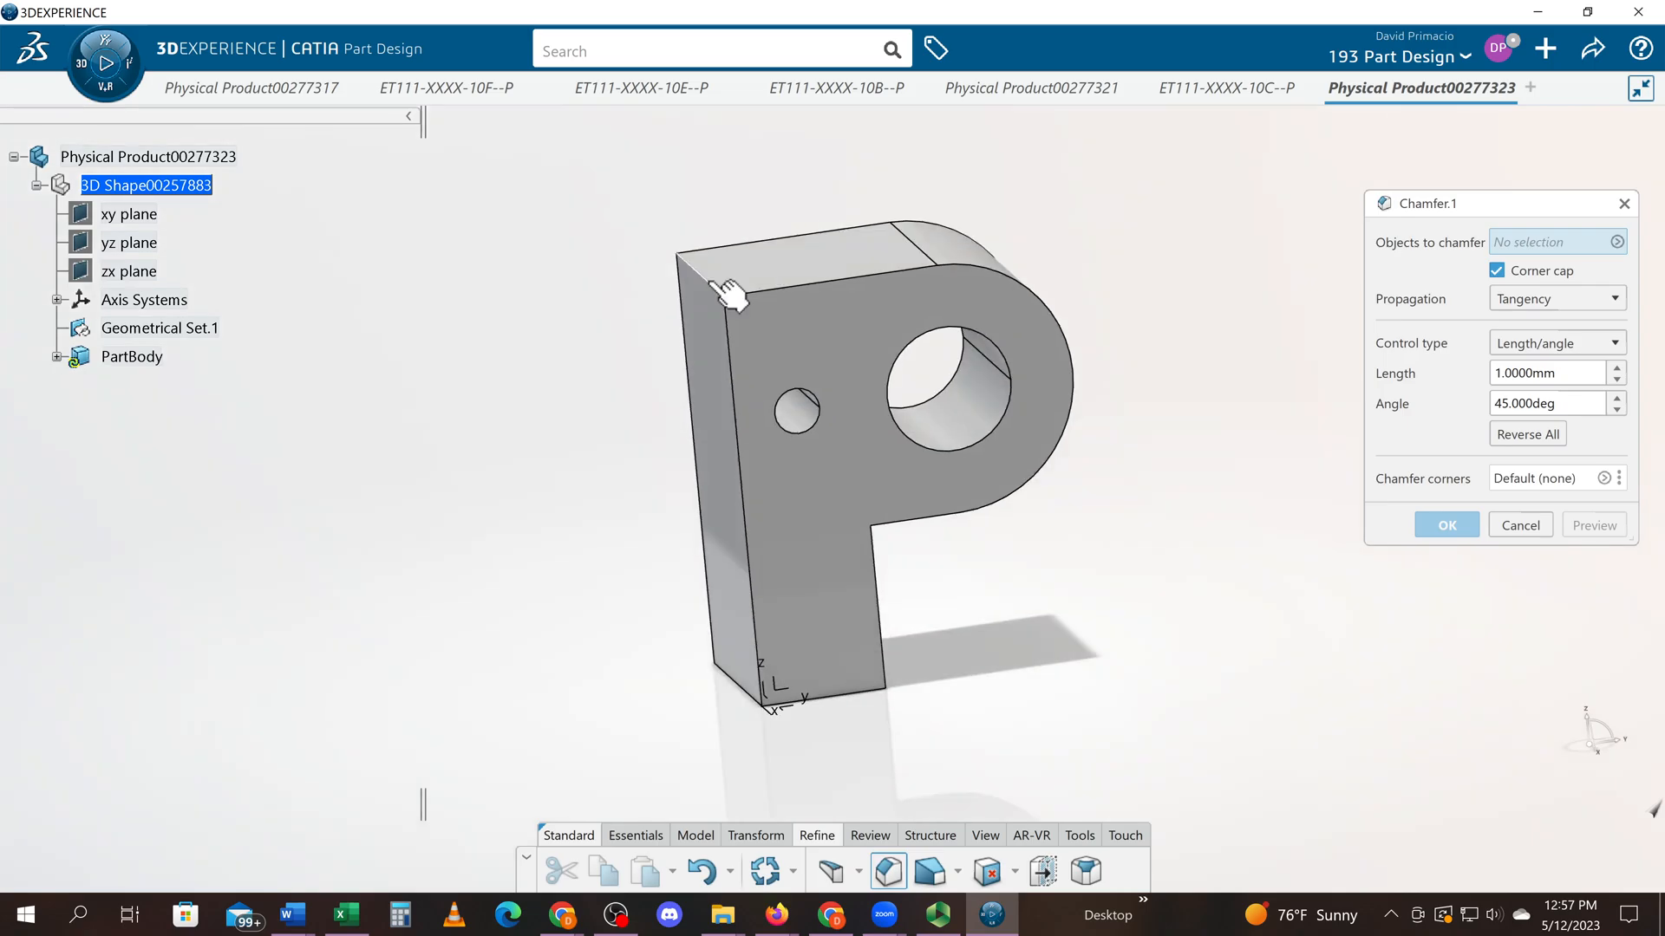
click(720, 288)
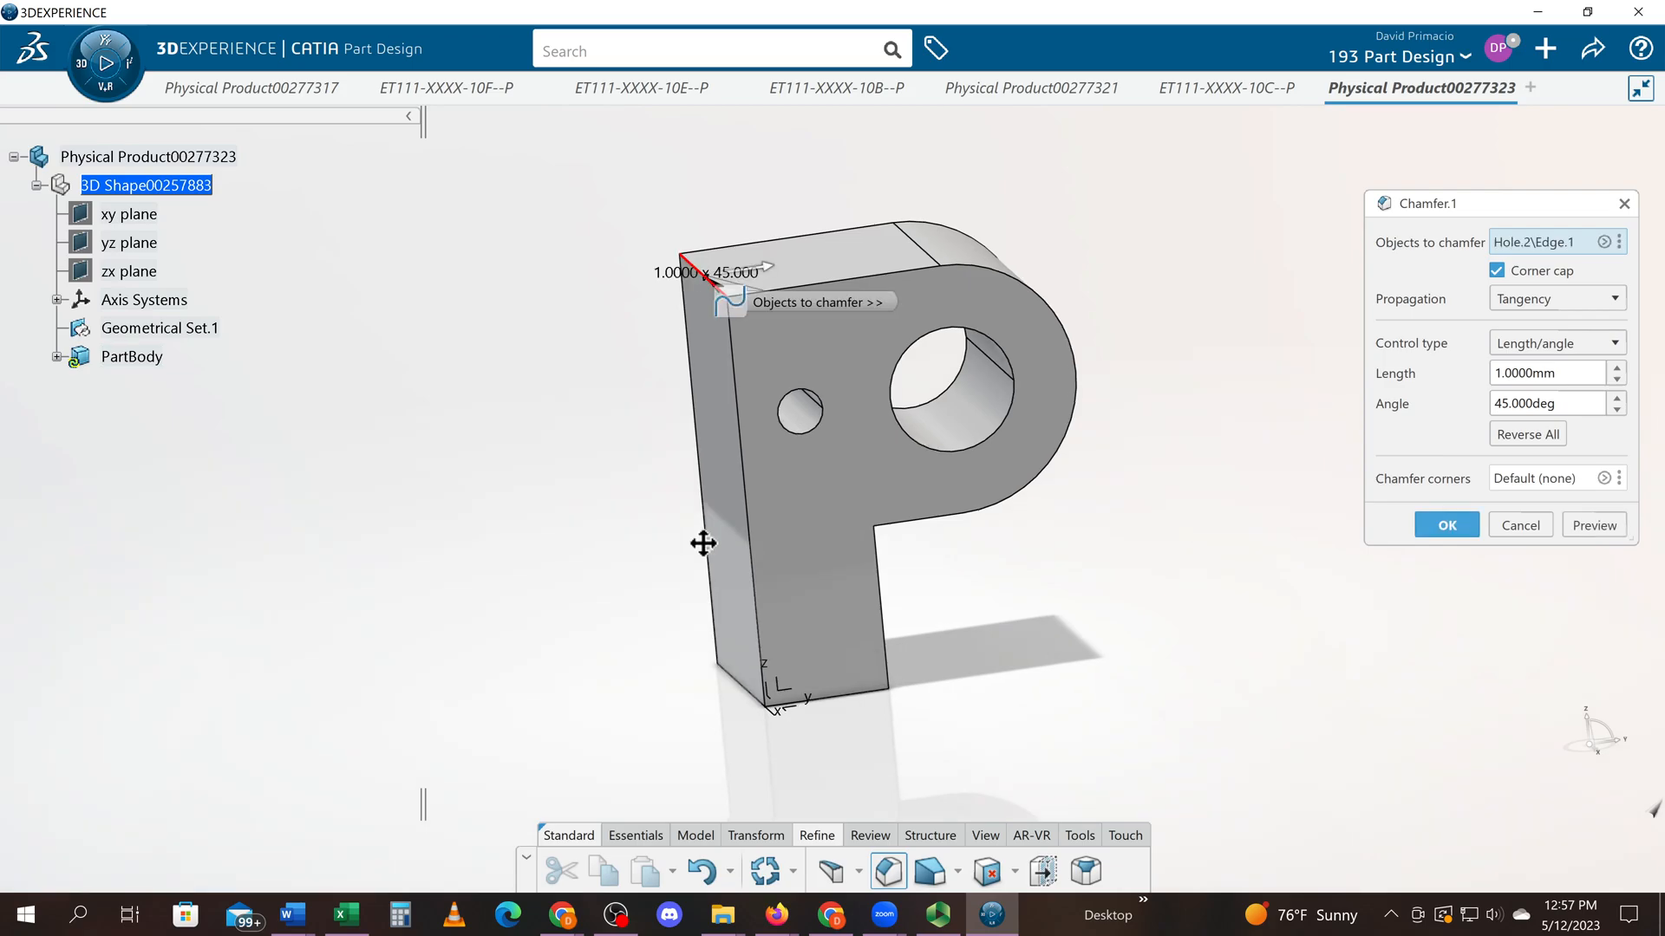
middle_drag(703, 543, 777, 612)
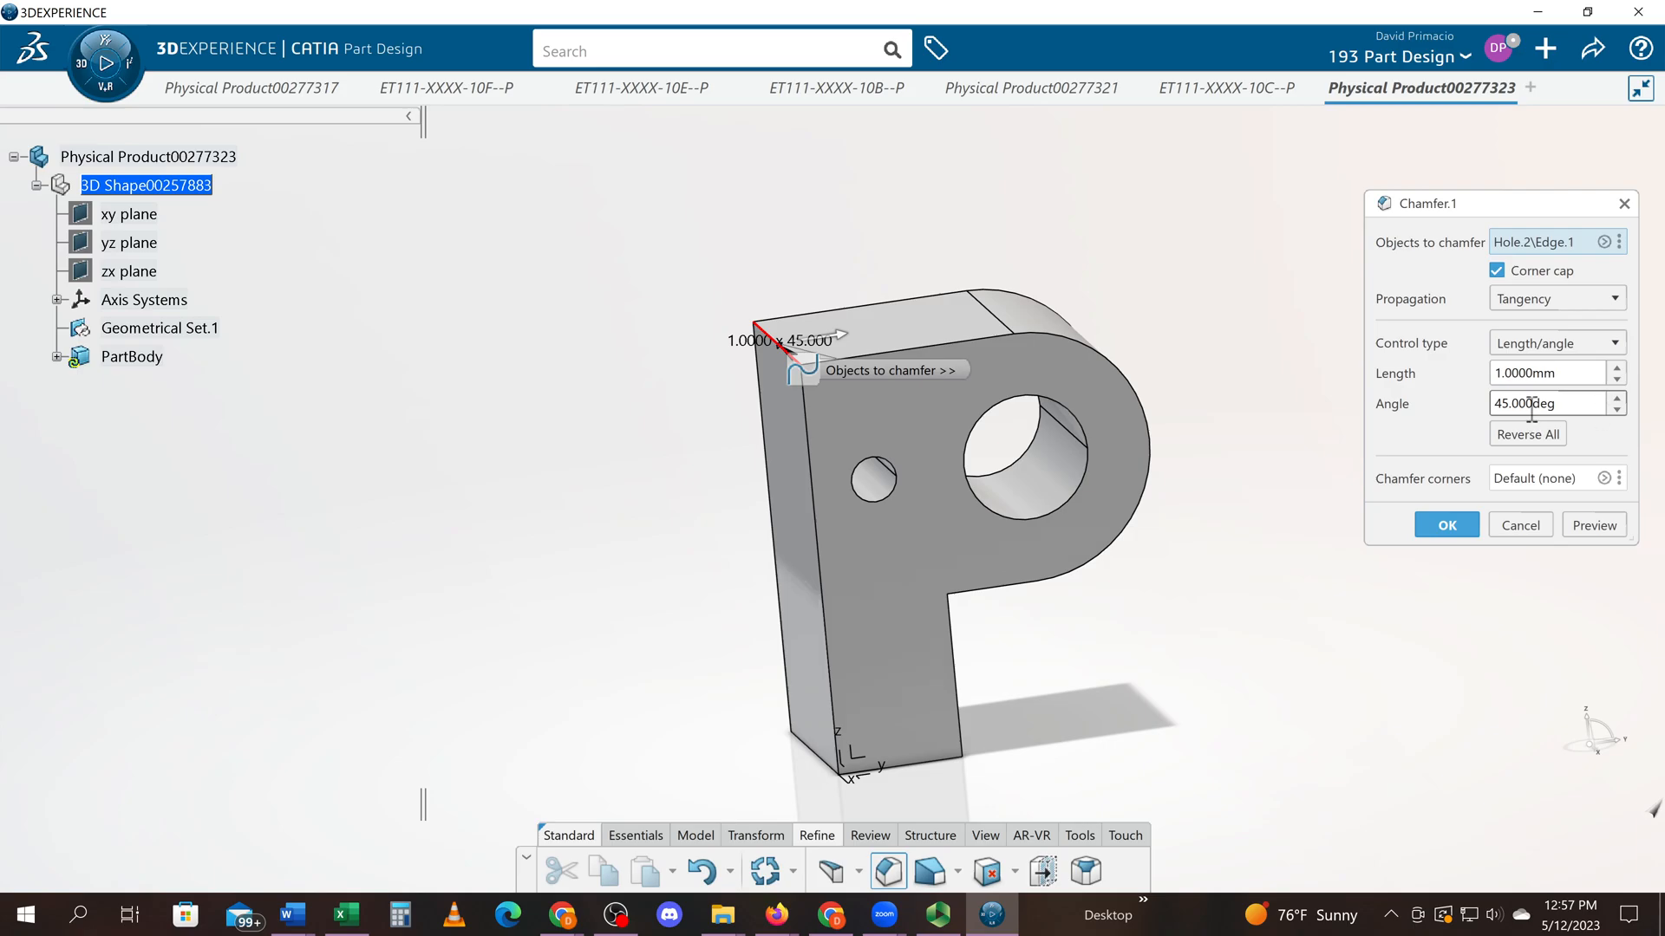
click(1556, 343)
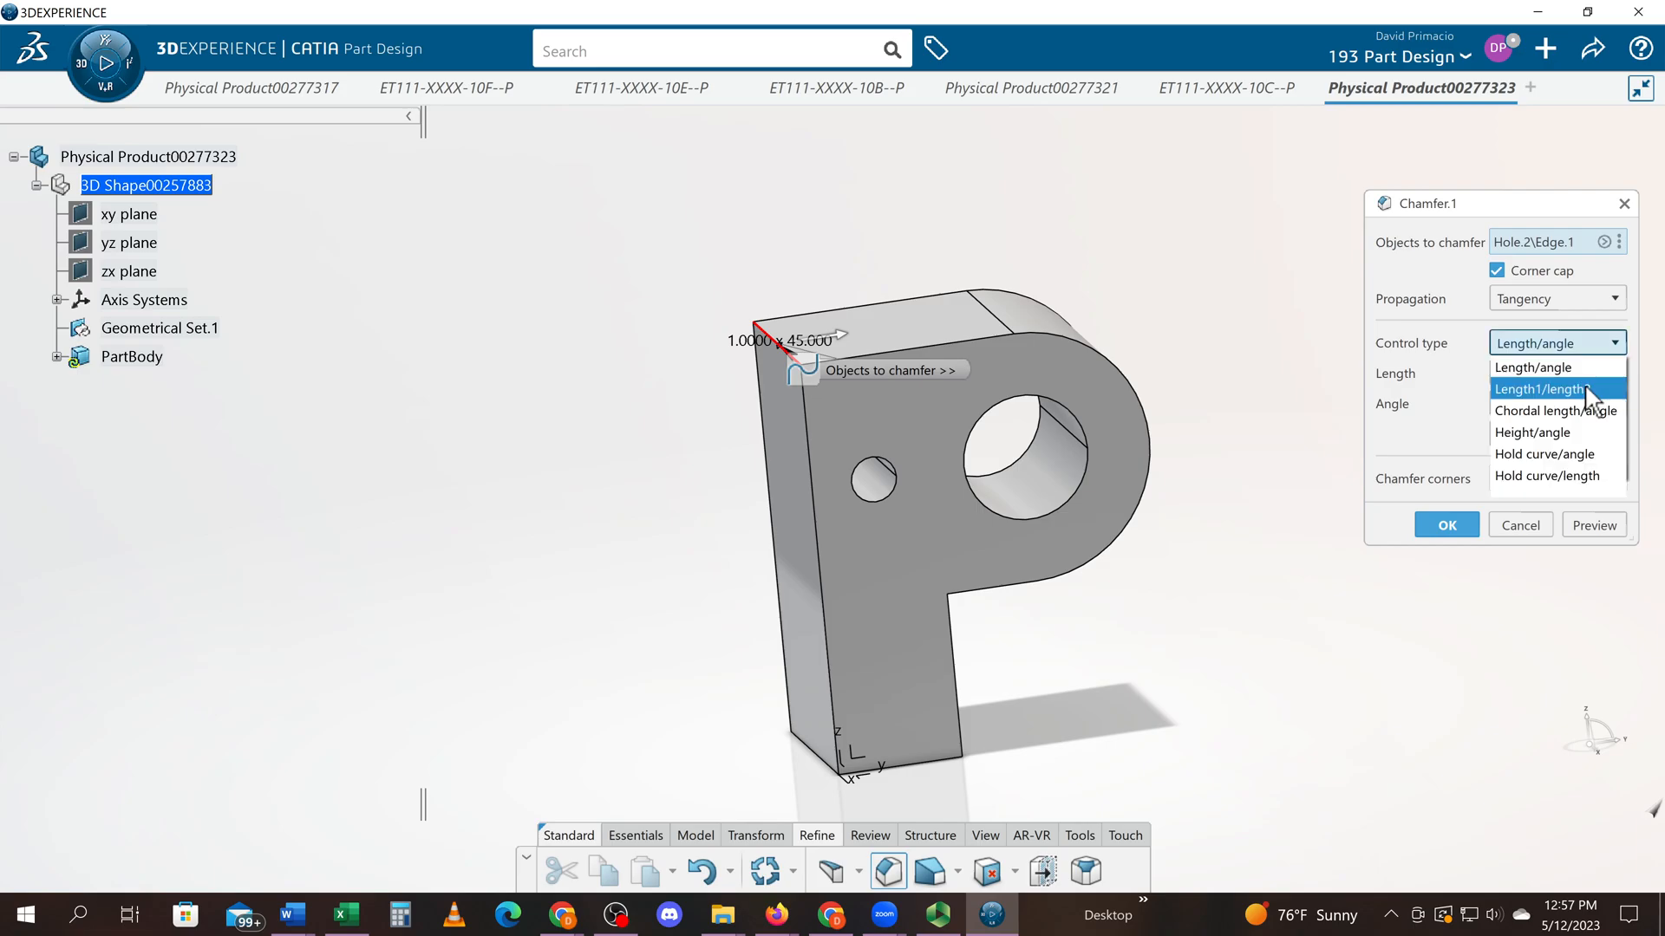
click(1592, 395)
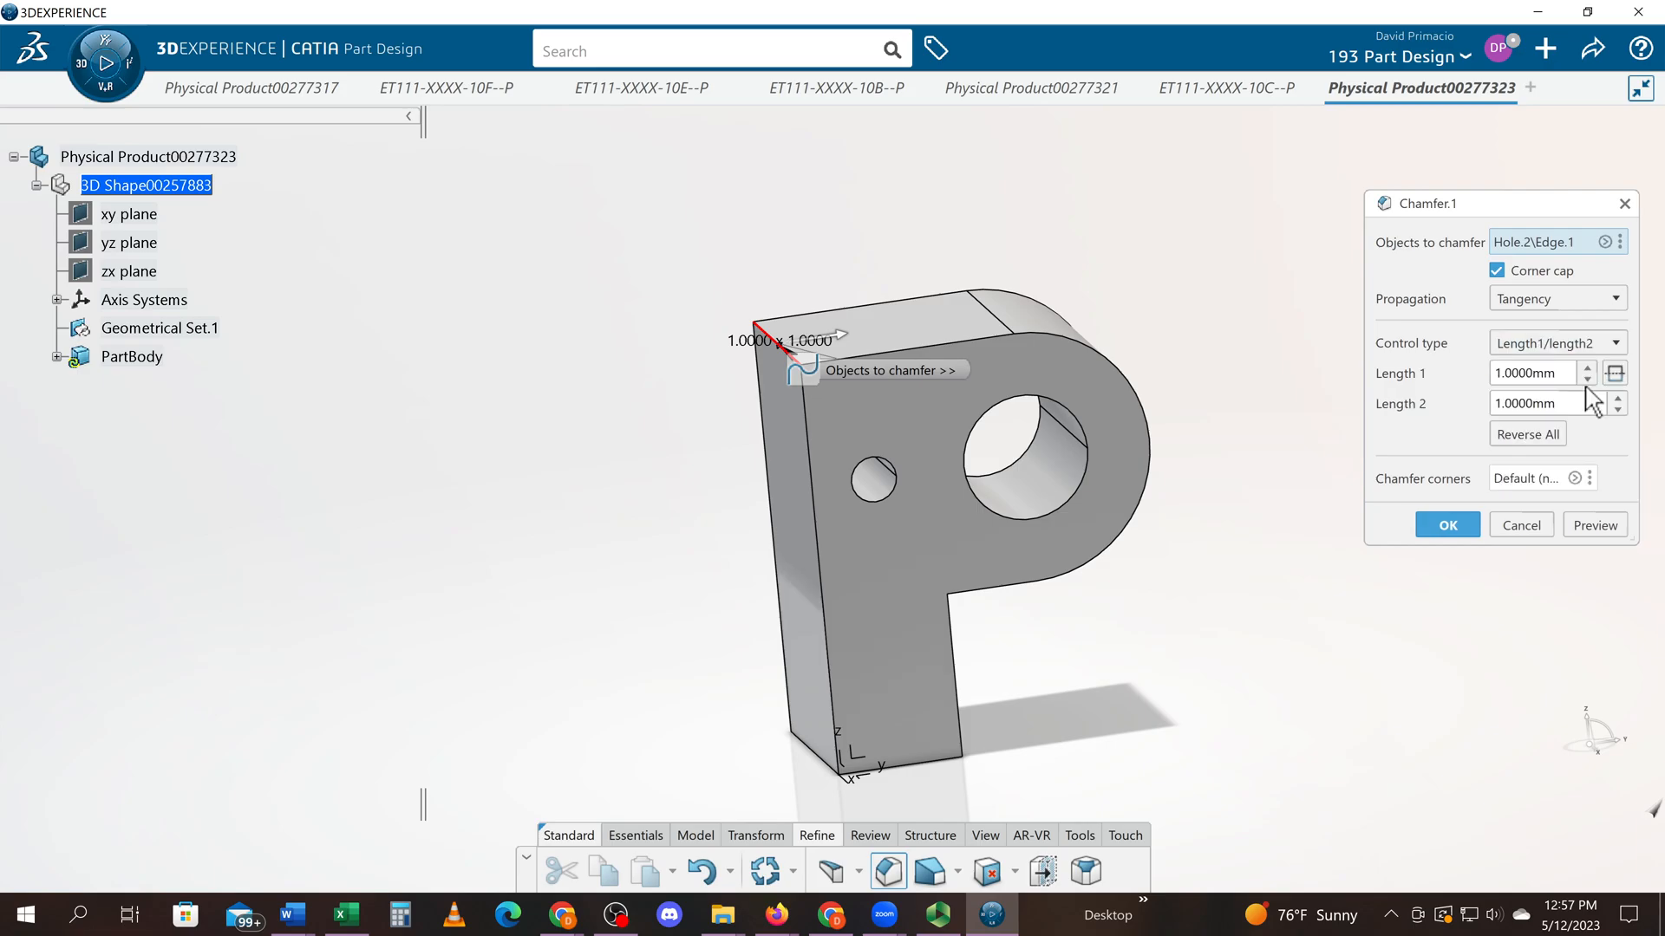